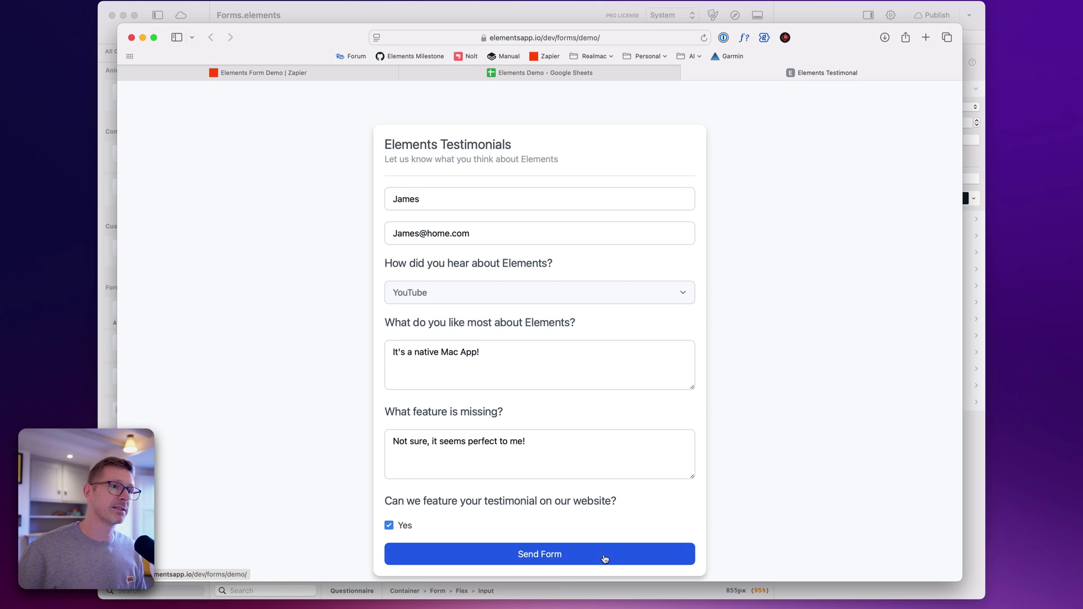
Submit the testimonial form and switch to the Elements Demo spreadsheet tab
left_click(605, 559)
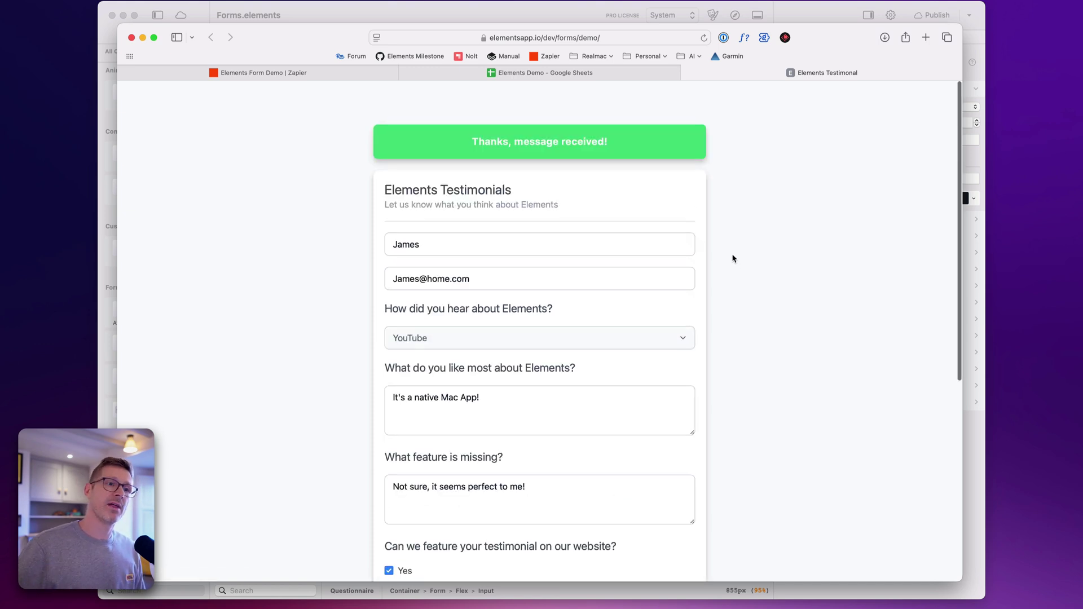
left_click(446, 73)
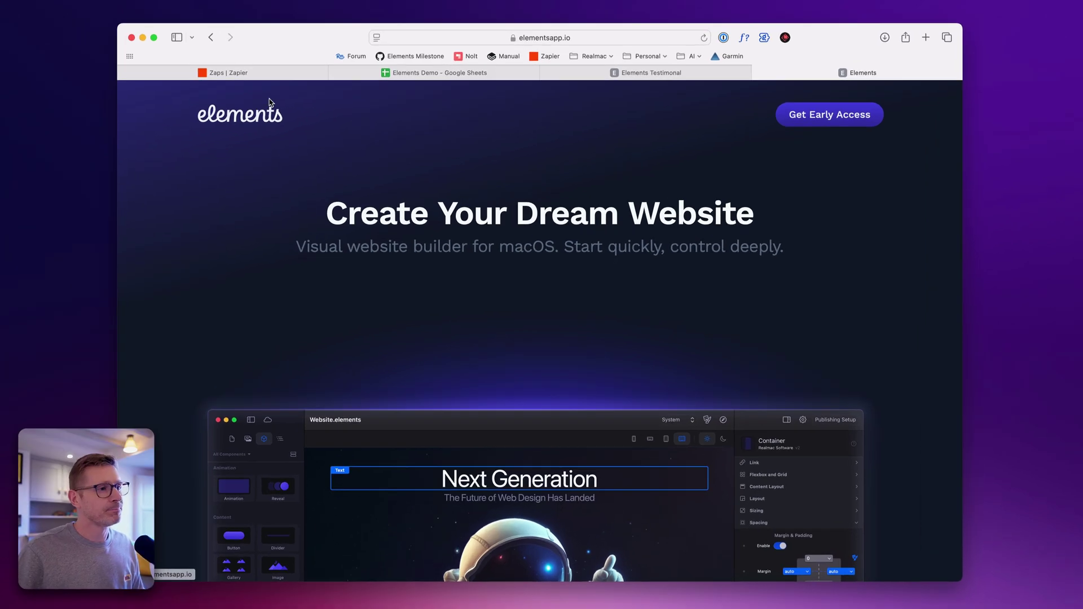
Close the Elements homepage tab and return to the Forms.elements project in Elements
key("super+w")
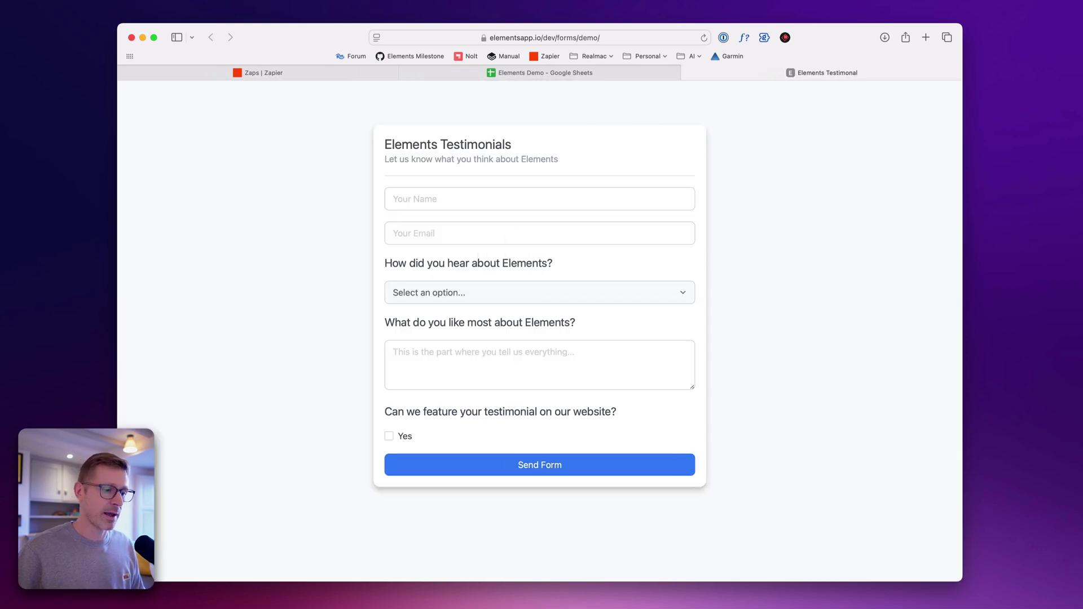
key("super+Tab")
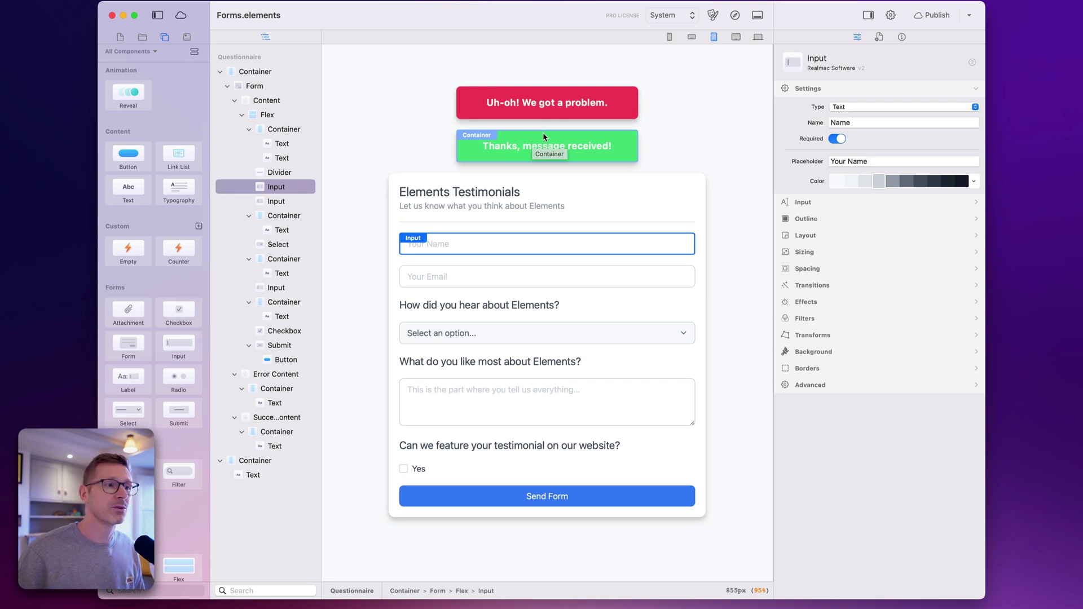
left_click(547, 100)
left_click(551, 91)
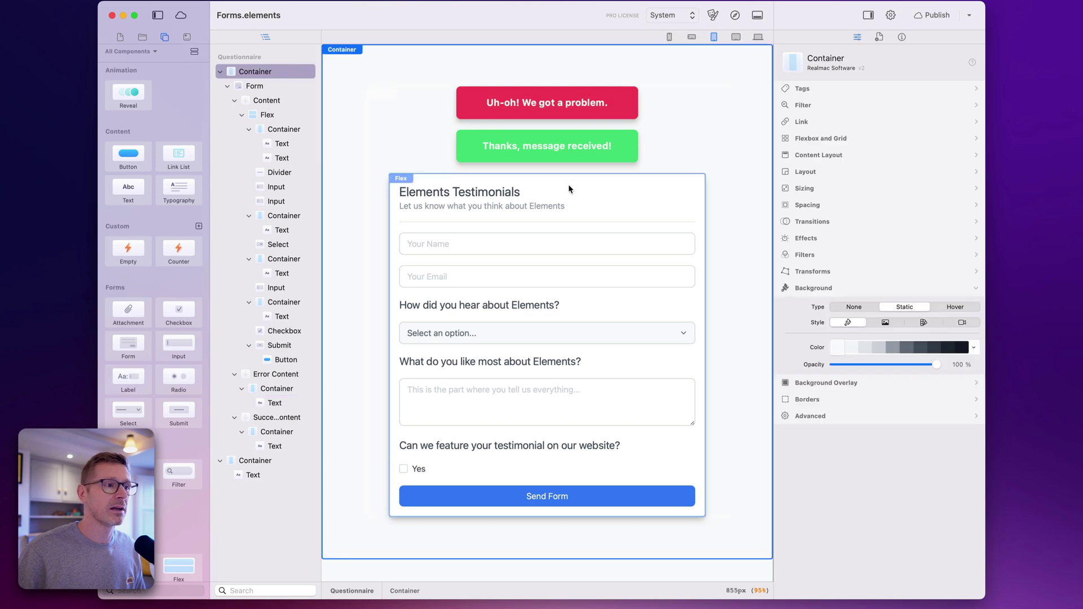
left_click(274, 89)
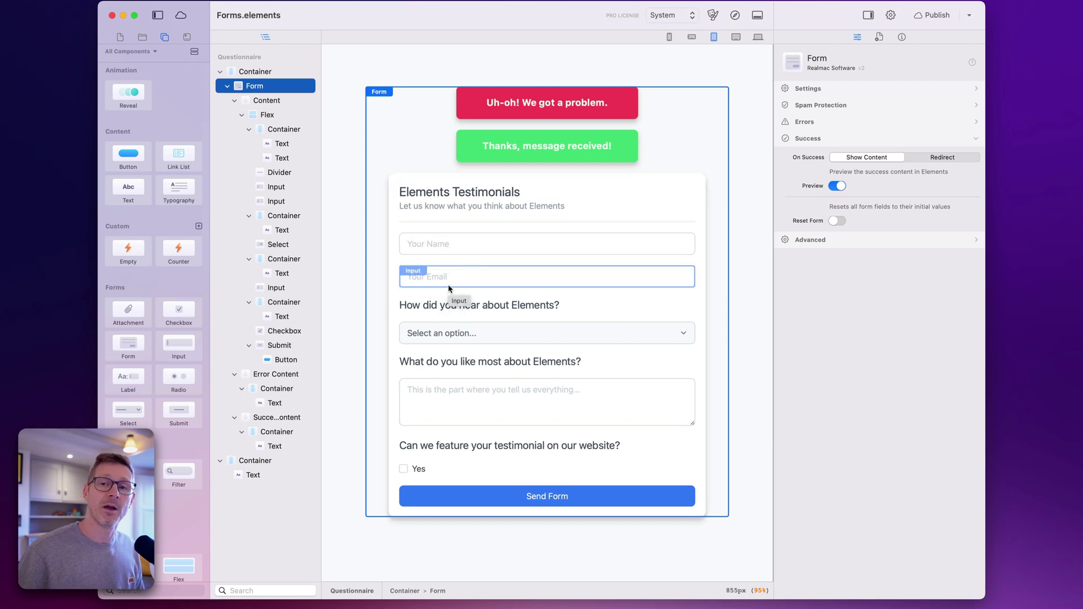
left_click(506, 252)
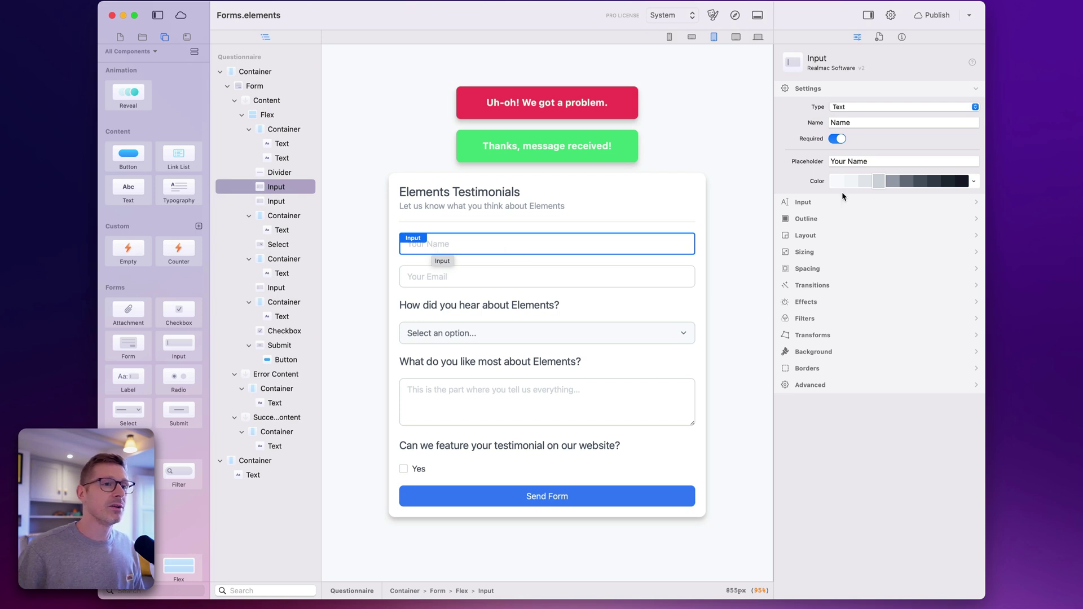
Check the field names: Name, Email, 'Found Via' dropdown, and 'Testimonial' text area
left_click(932, 122)
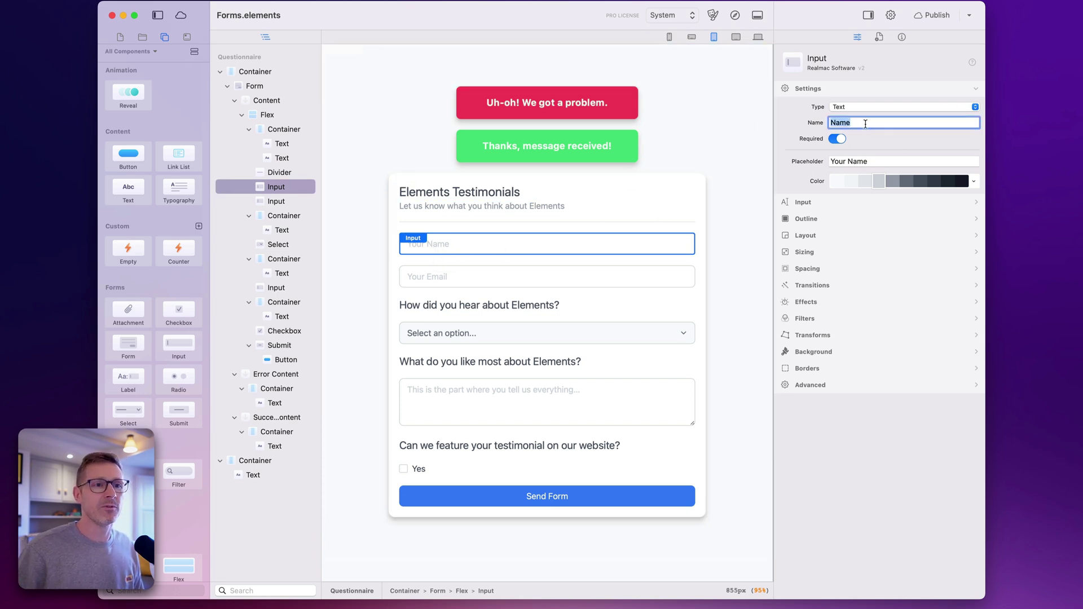
left_click(573, 276)
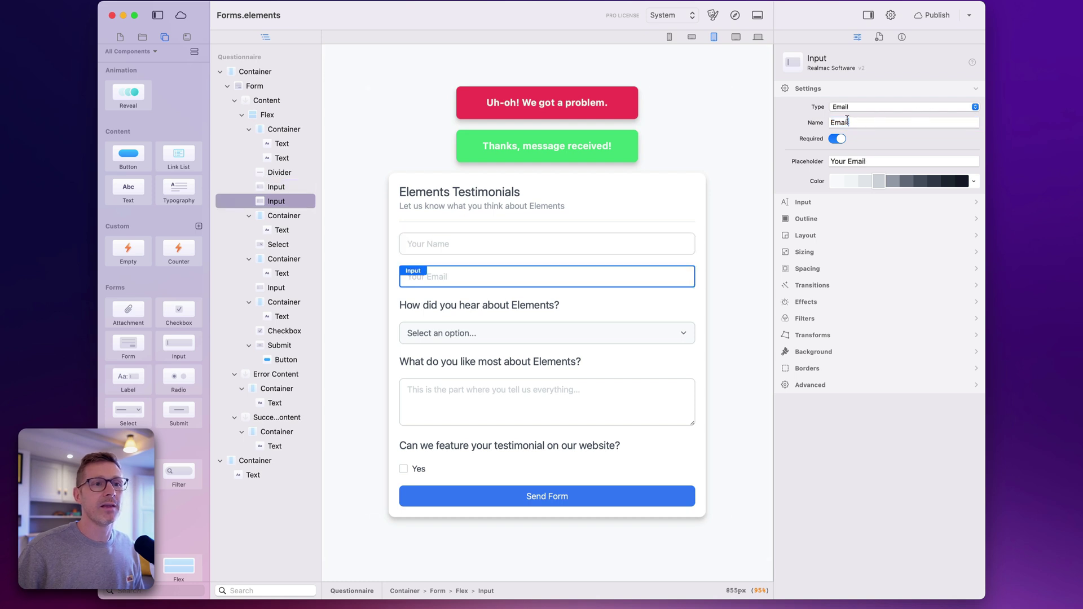
left_click(683, 333)
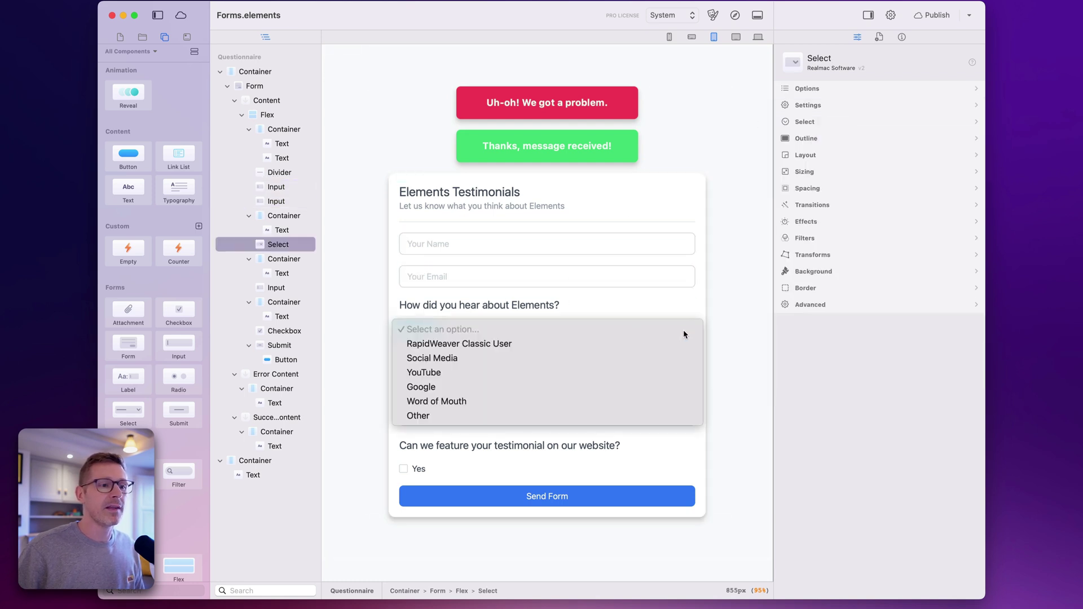
left_click(684, 333)
left_click(815, 107)
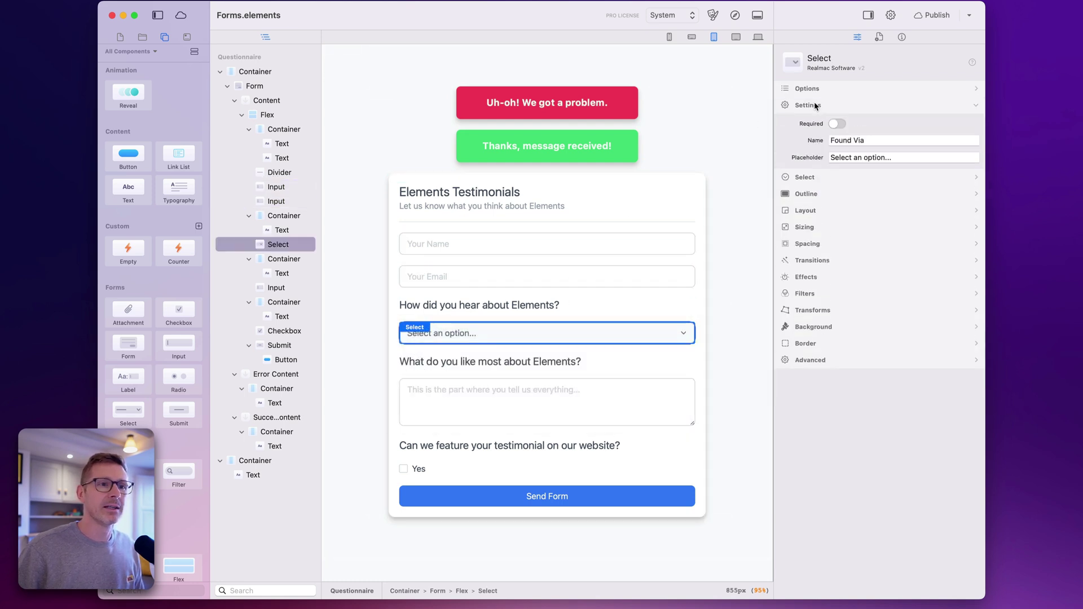
left_click(871, 141)
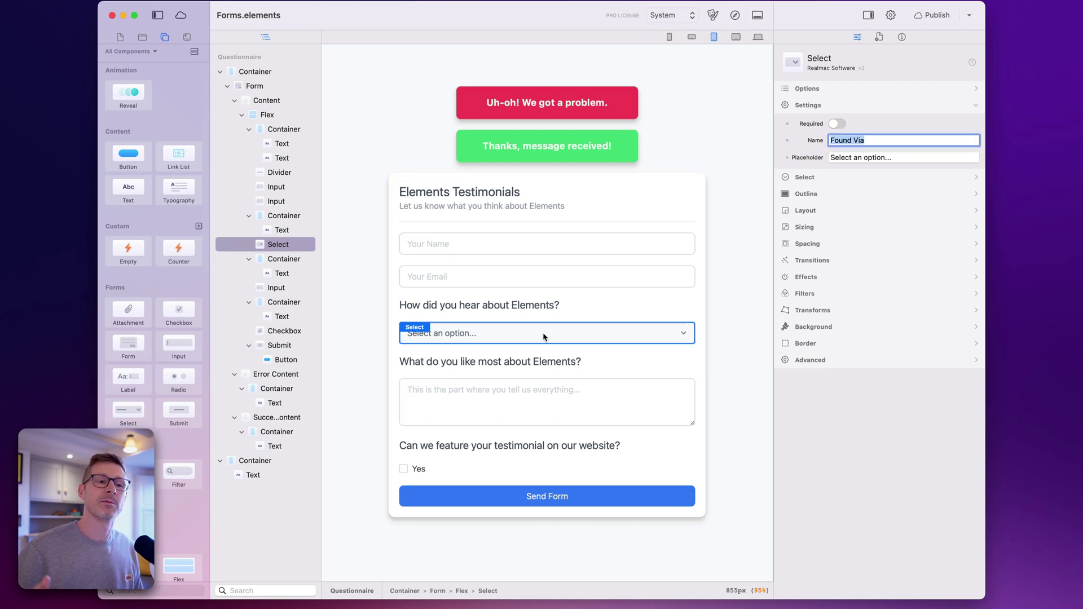
left_click(559, 394)
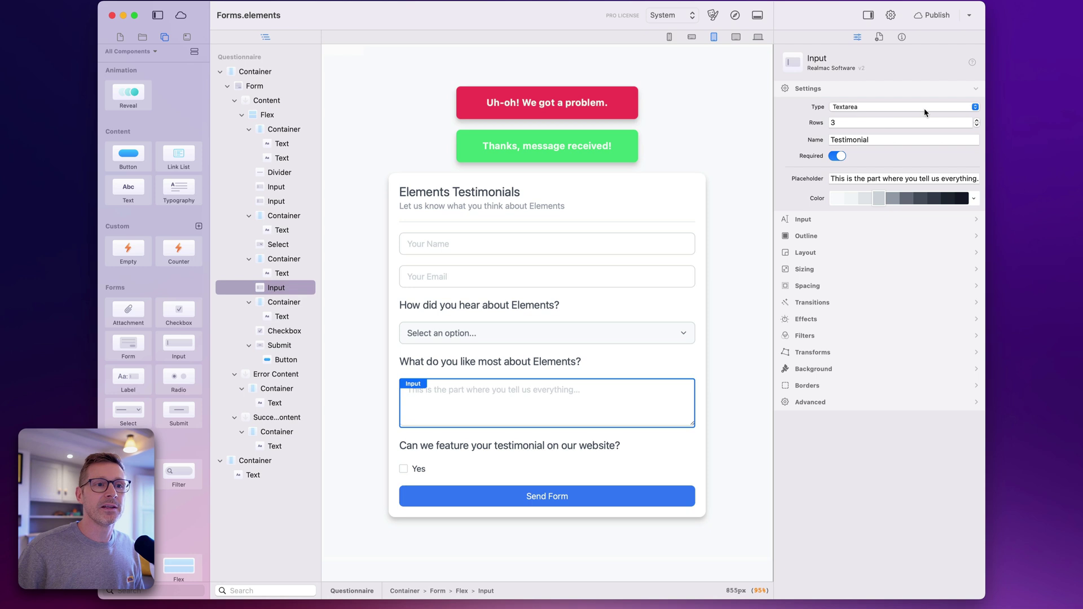
left_click(838, 139)
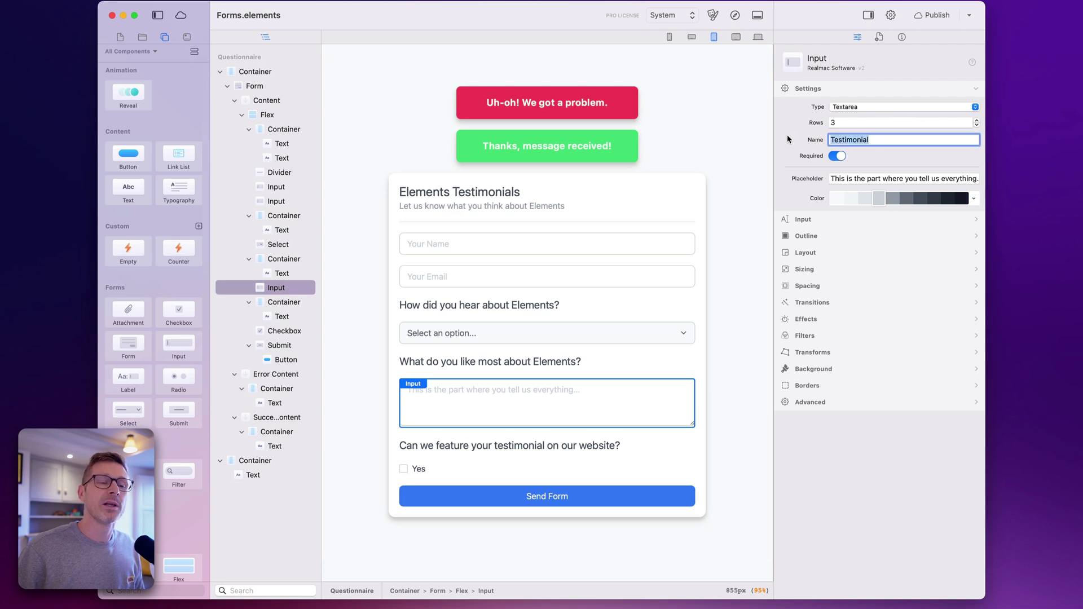
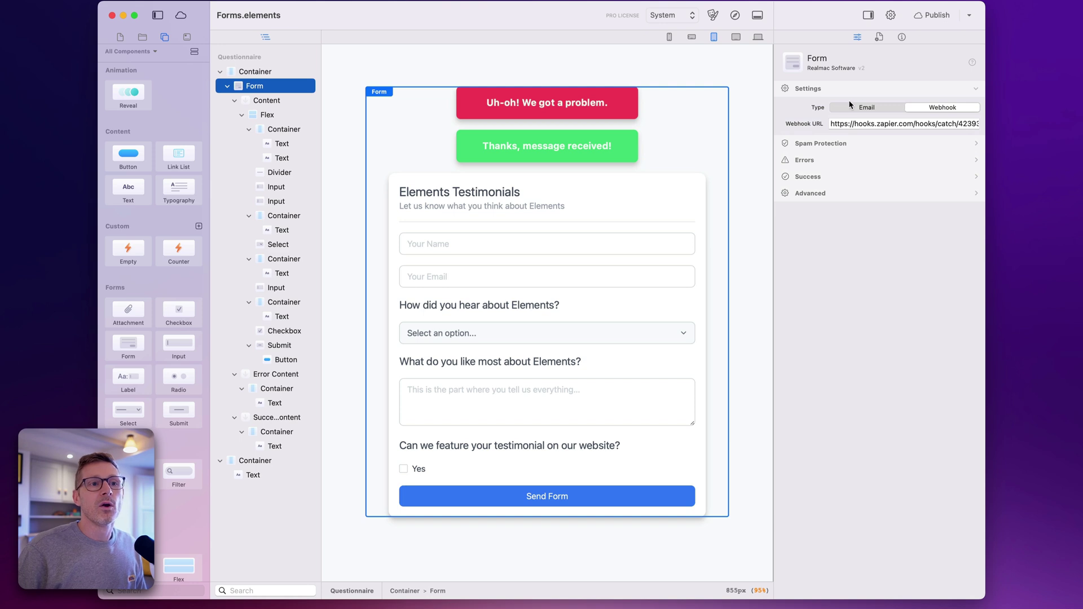
Switch the form's delivery to Email and back to Webhook, then select the webhook URL
left_click(863, 107)
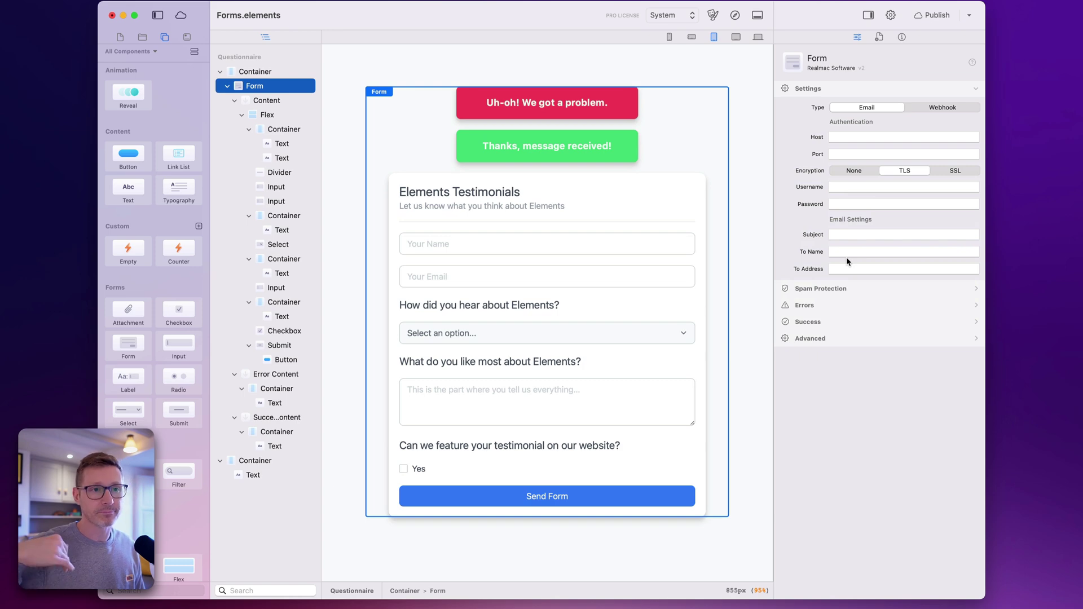
left_click(928, 112)
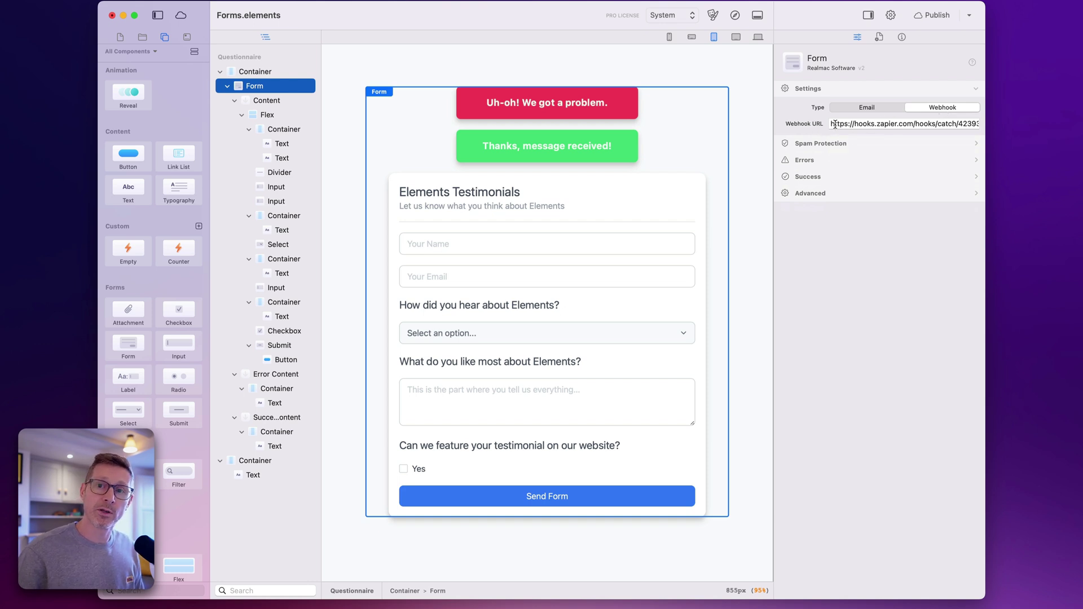
left_click_drag(835, 124, 764, 118)
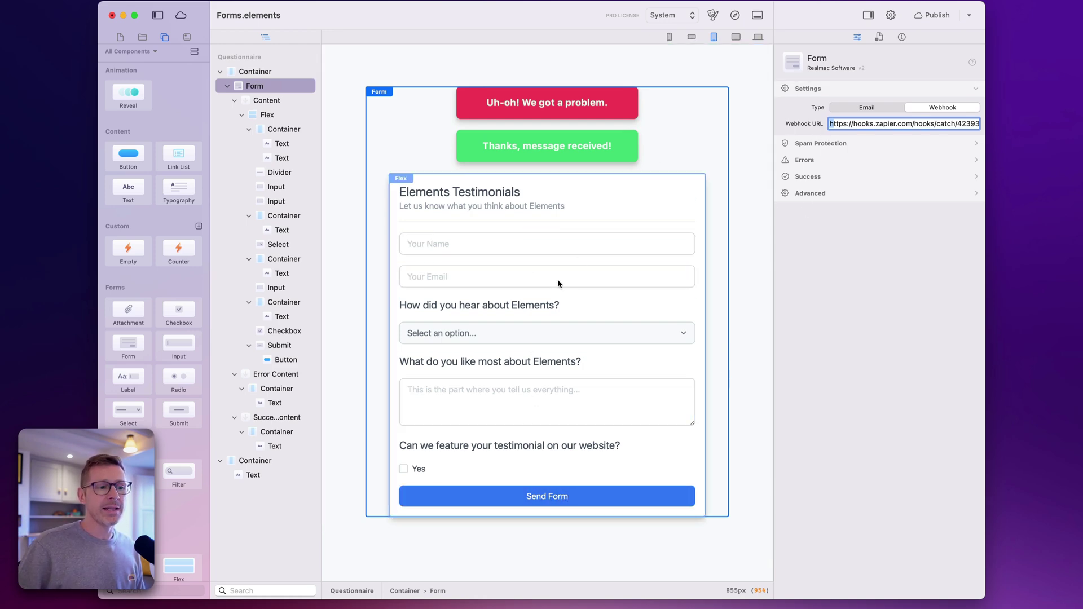
triple_click(830, 122)
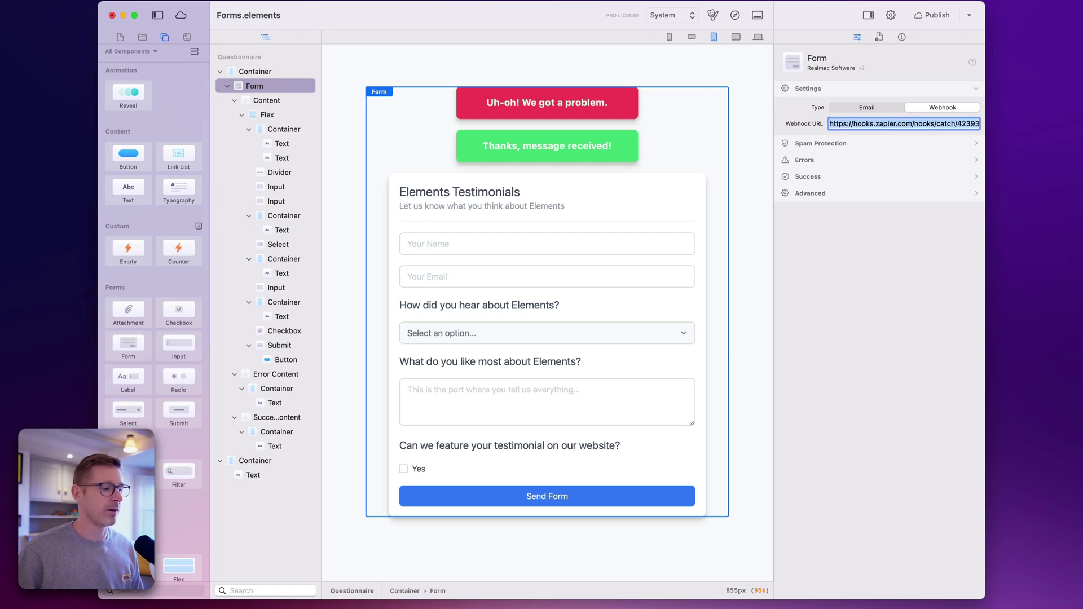
key("super+Tab")
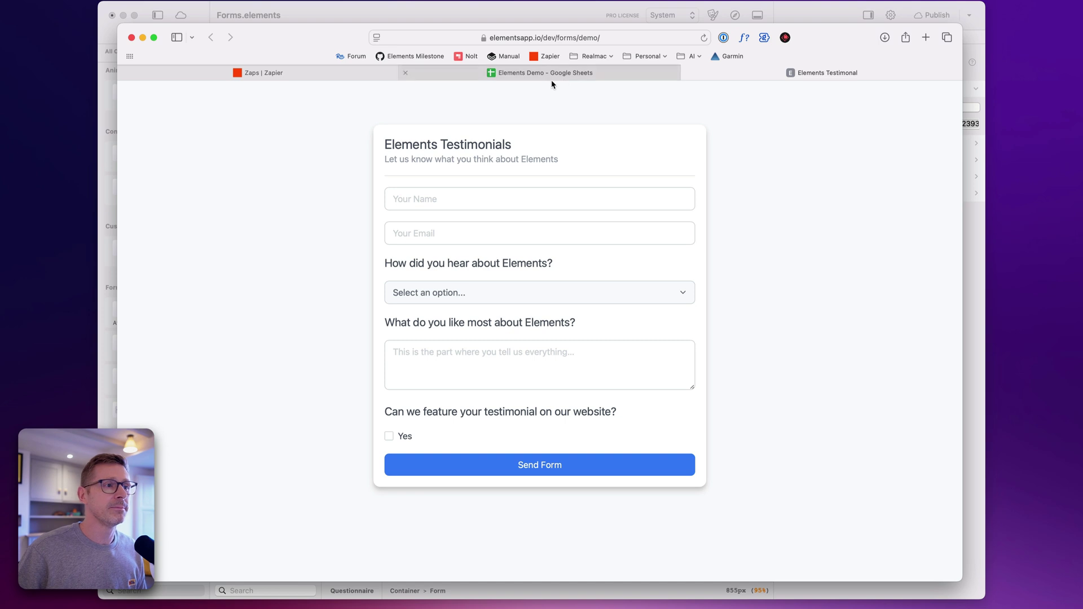
Copy the Catch Hook webhook URL from the Elements Form Demo zap
left_click(312, 73)
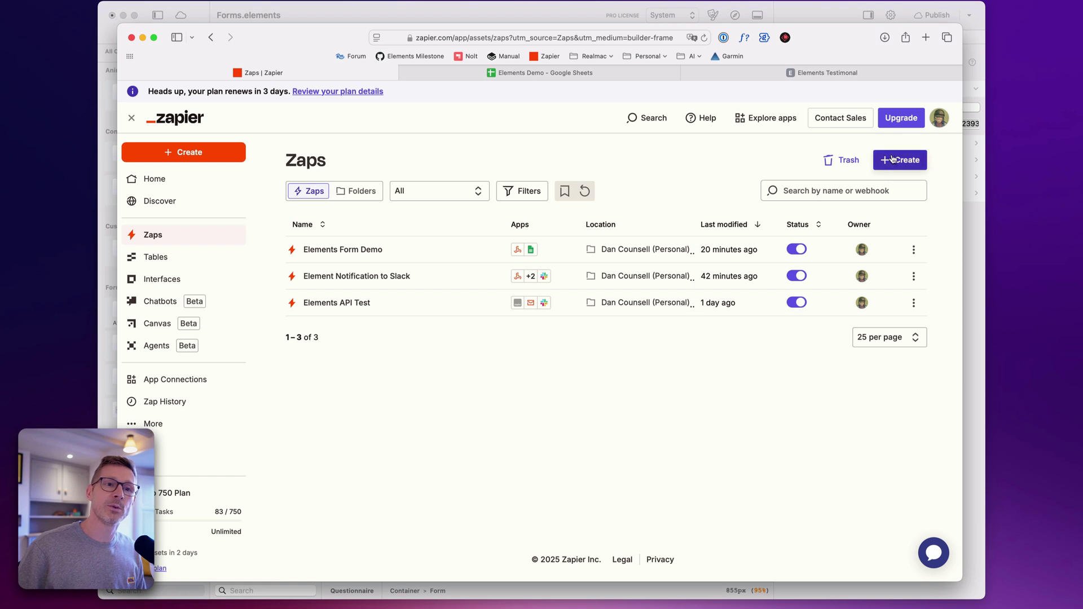
left_click(334, 252)
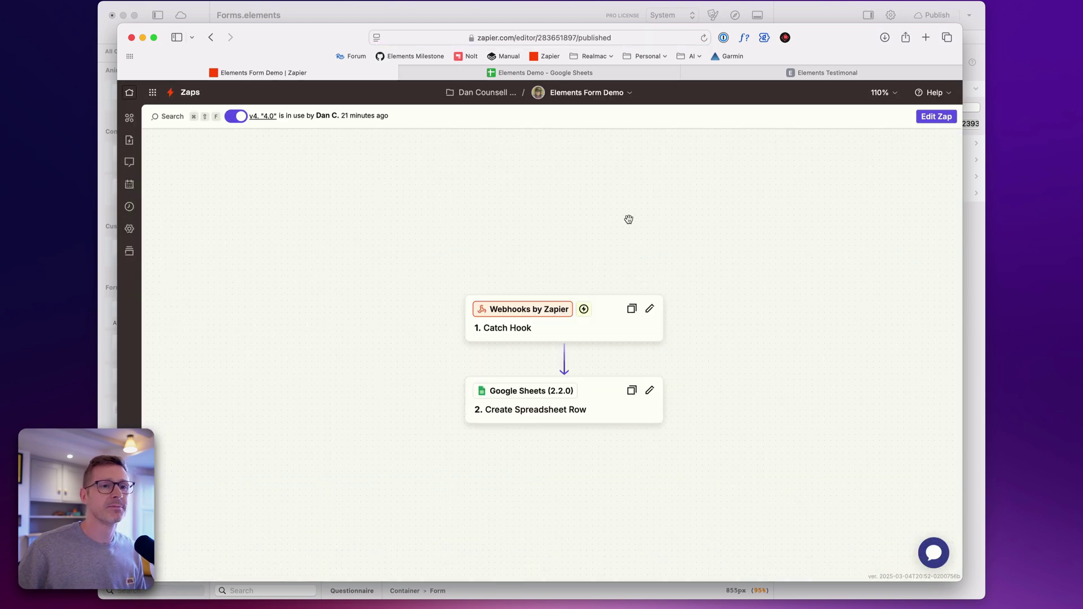
scroll(626, 219, "down", 3)
left_click(612, 260)
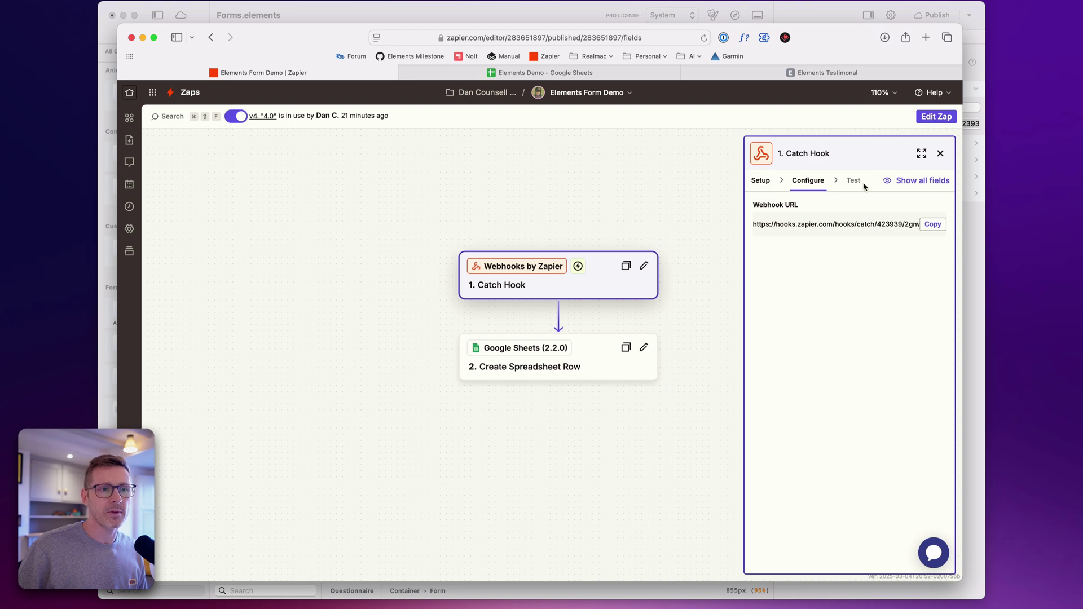
left_click_drag(853, 218, 781, 206)
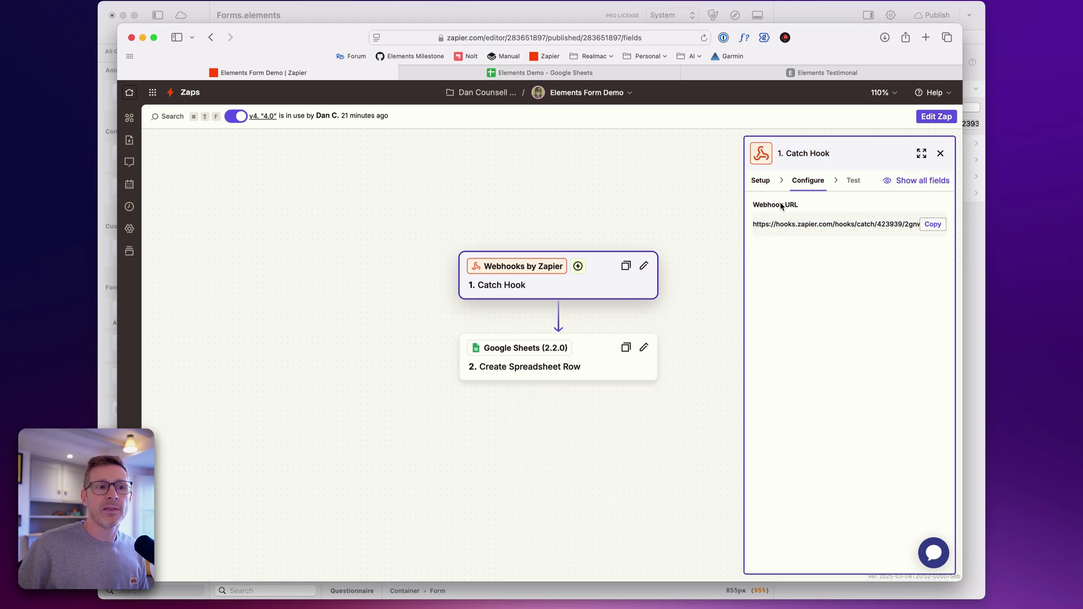
left_click(933, 226)
Replace the form's Webhook URL in Elements with the copied Zapier Catch Hook address
left_click(921, 6)
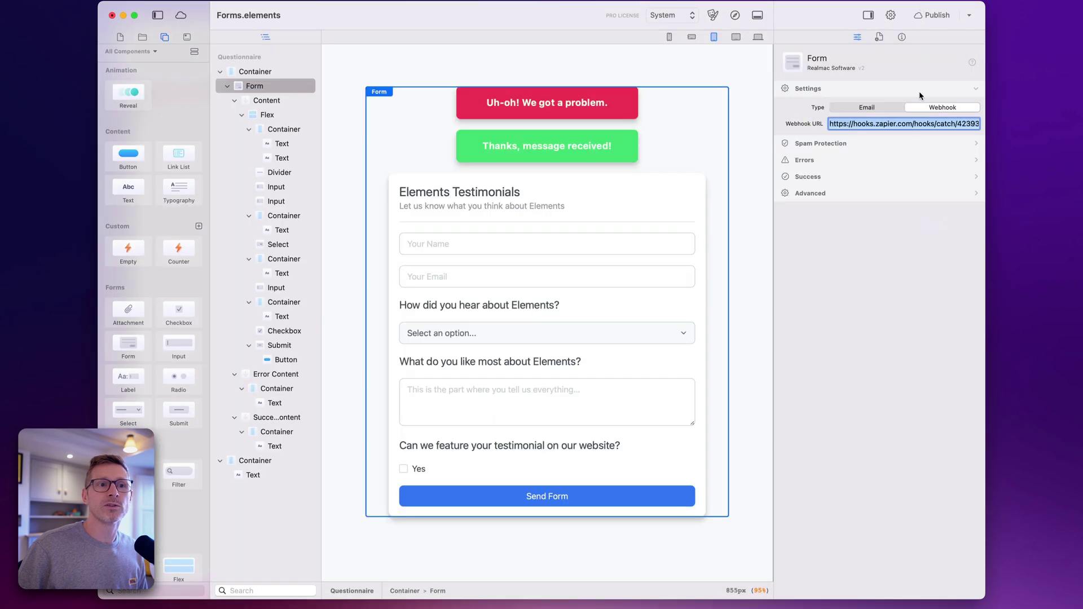
left_click(880, 125)
key("super+a")
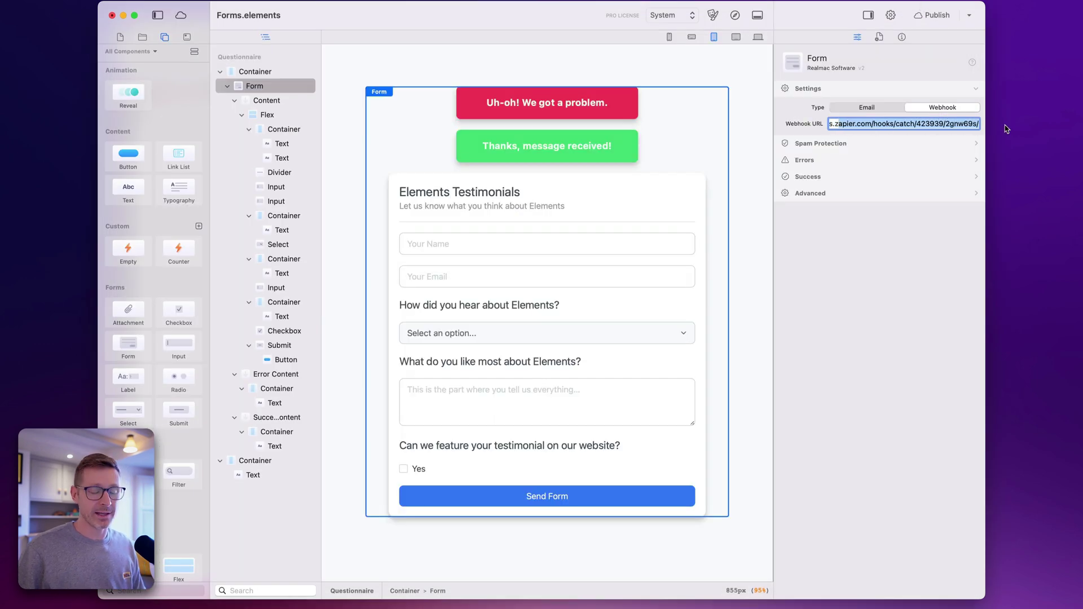
key("super+v")
triple_click(955, 123)
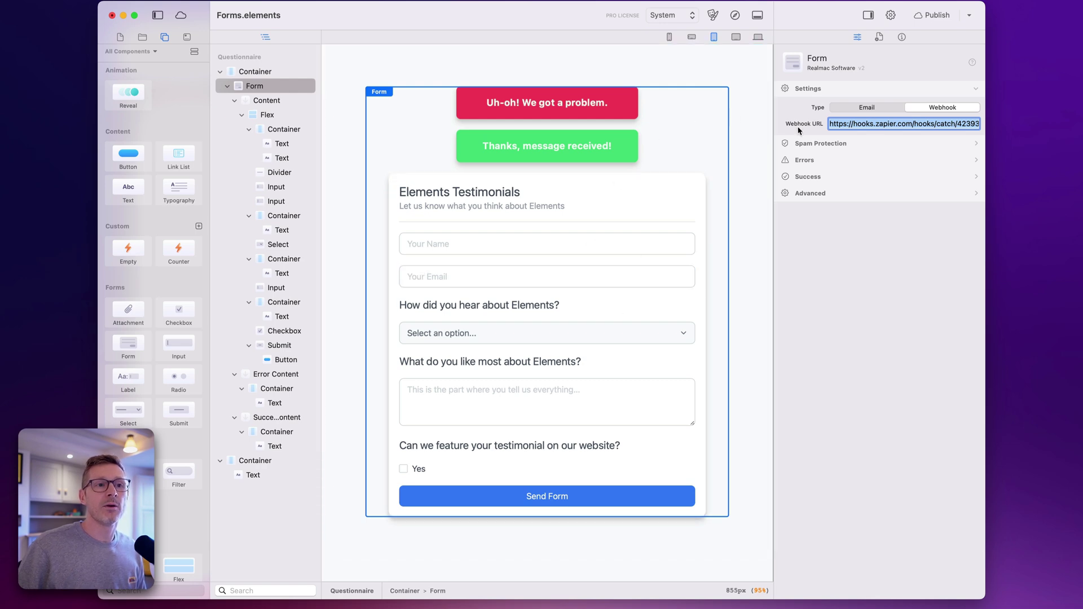
key("super+Tab")
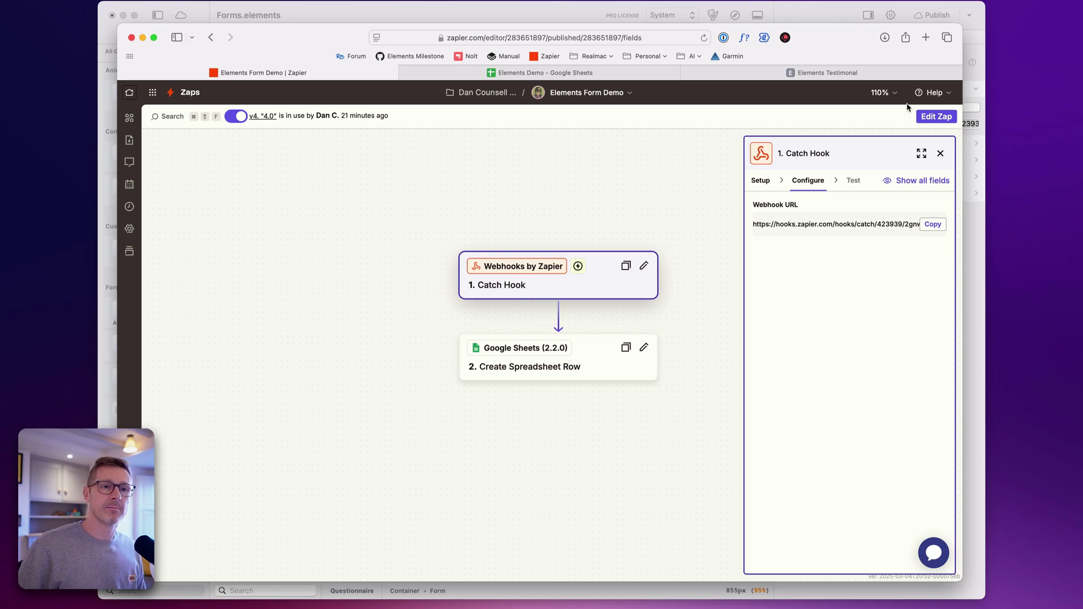
Edit the zap as a draft, fetch new webhook records, and pick request J as the sample
left_click(937, 116)
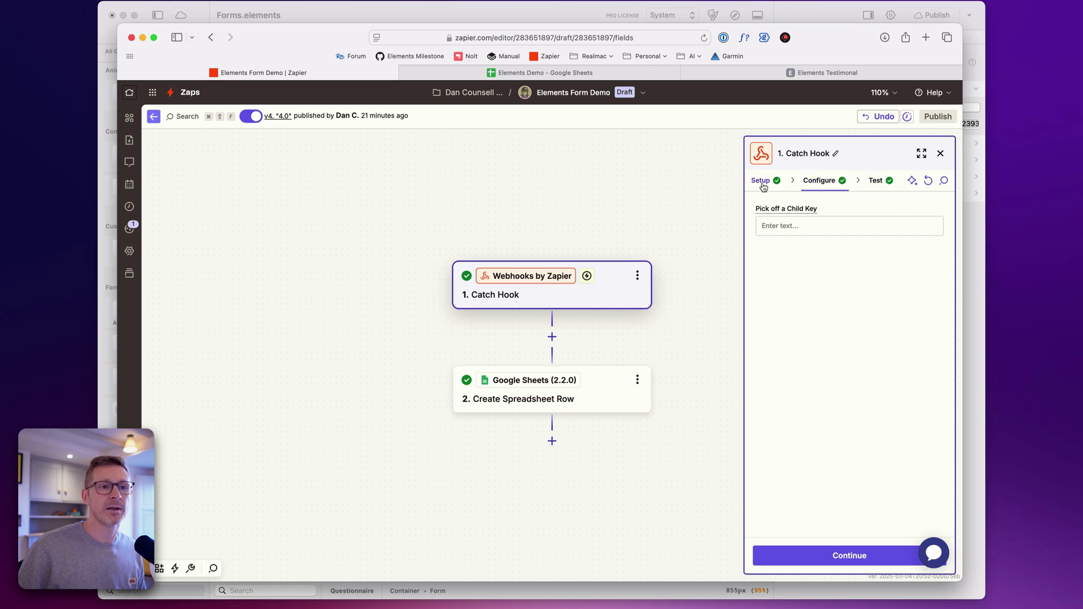
left_click(872, 556)
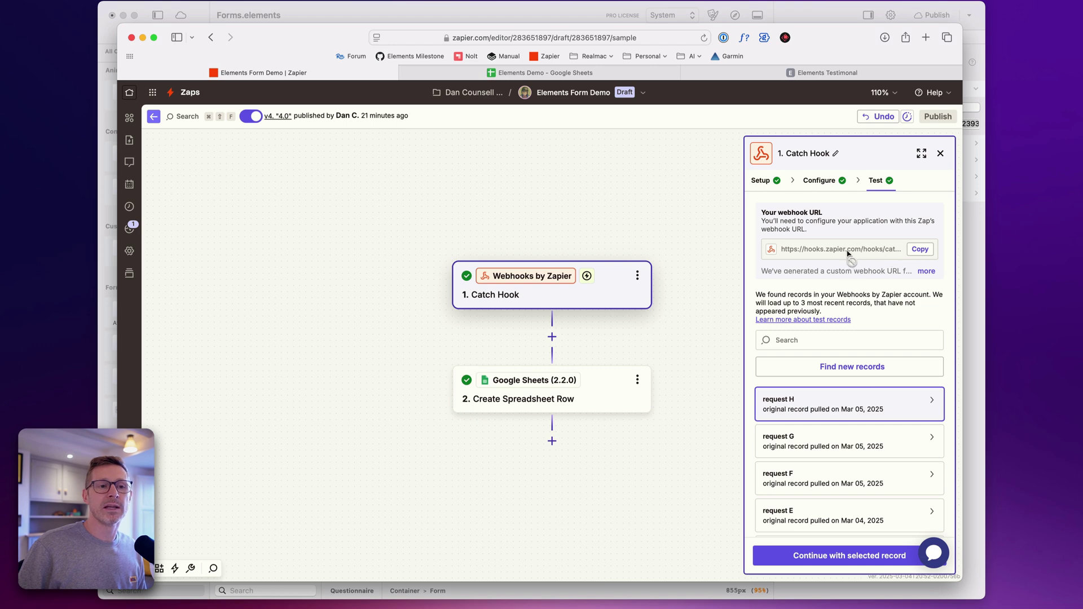
left_click(862, 370)
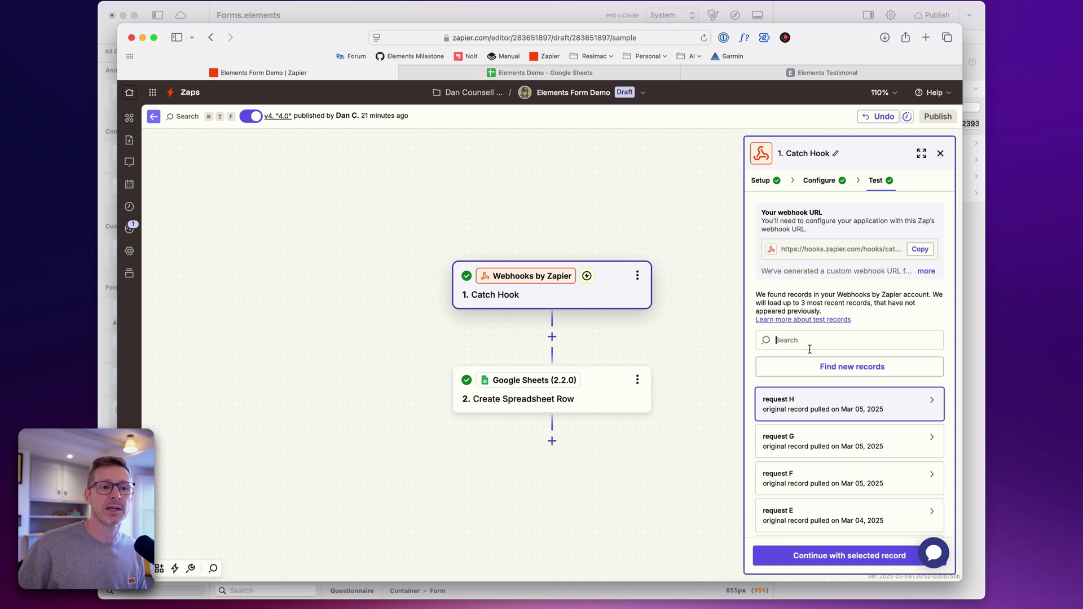
left_click(822, 365)
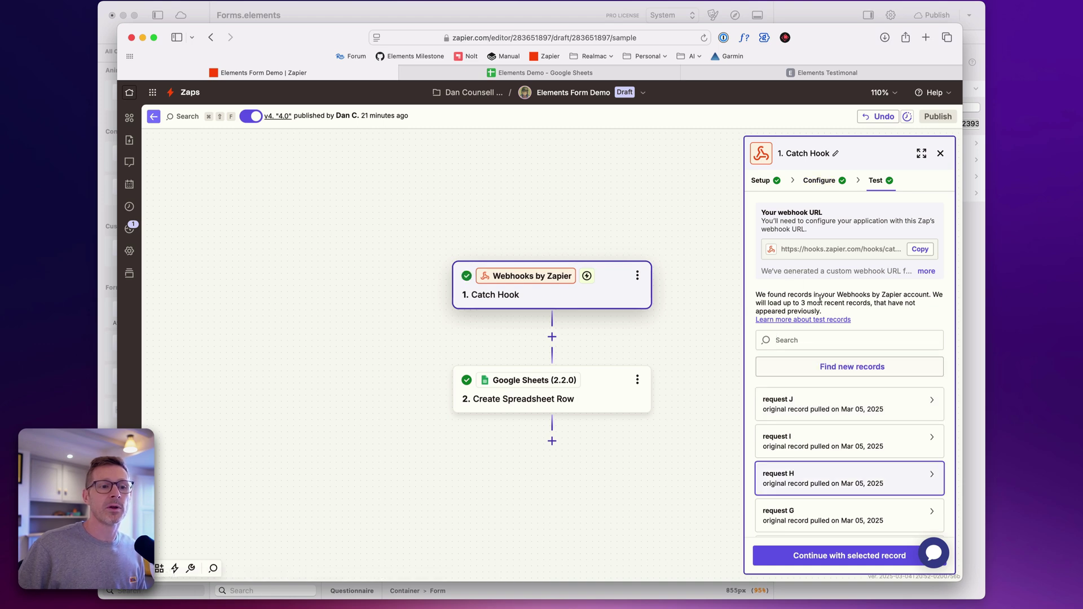
left_click(796, 402)
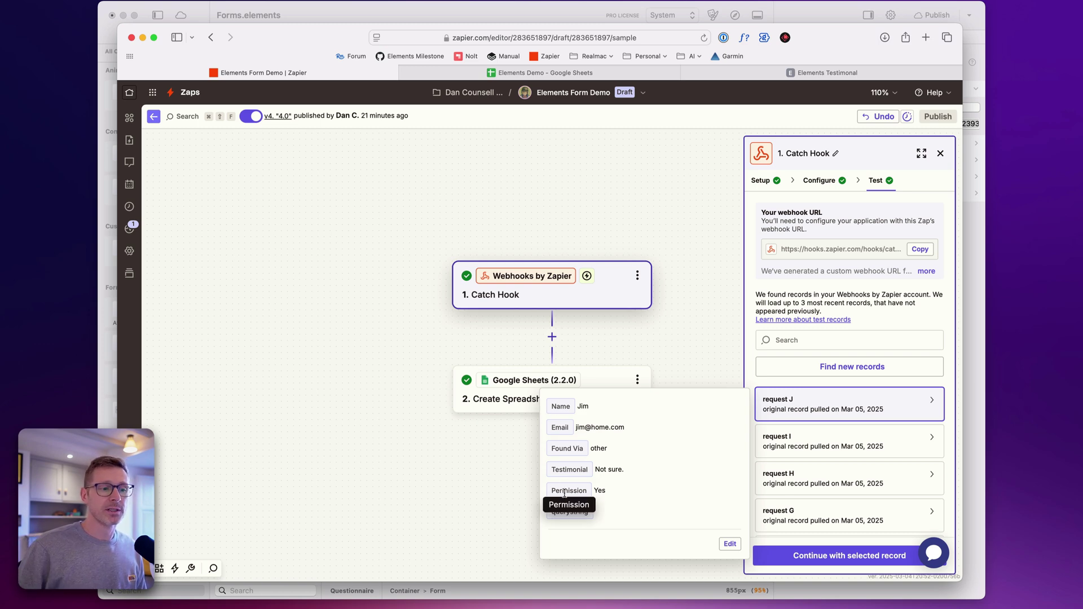
left_click(614, 377)
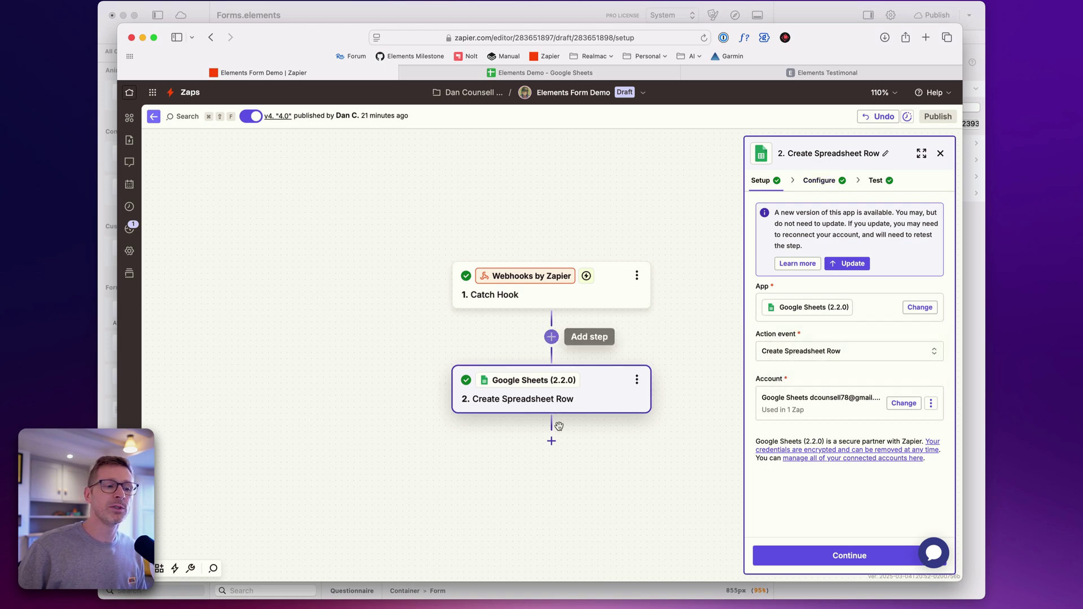
Insert a Mailchimp step between Catch Hook and the Sheets step, then delete it
left_click(551, 337)
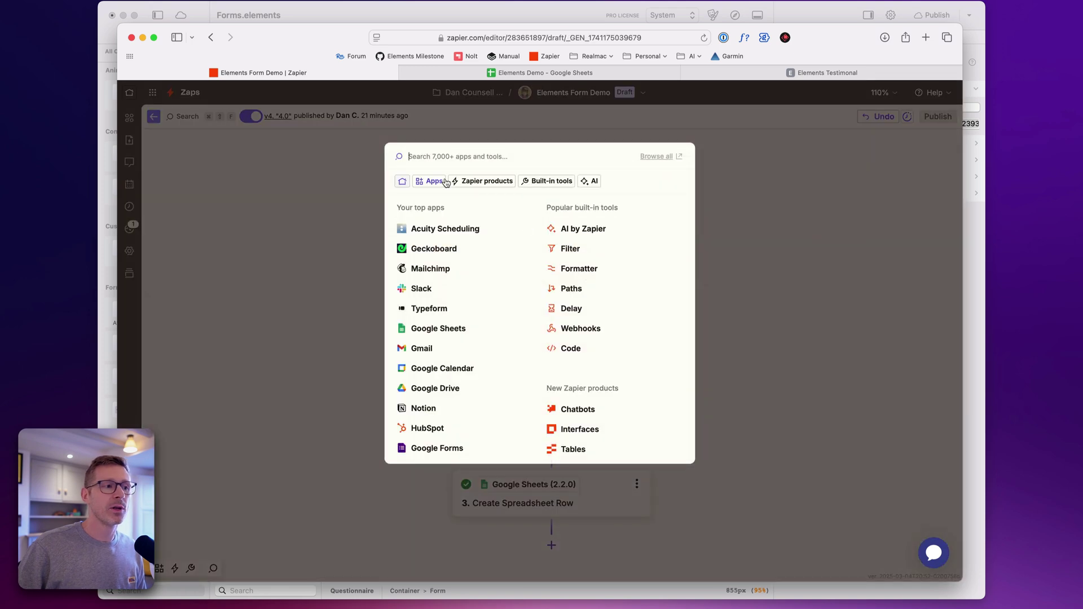
left_click(449, 270)
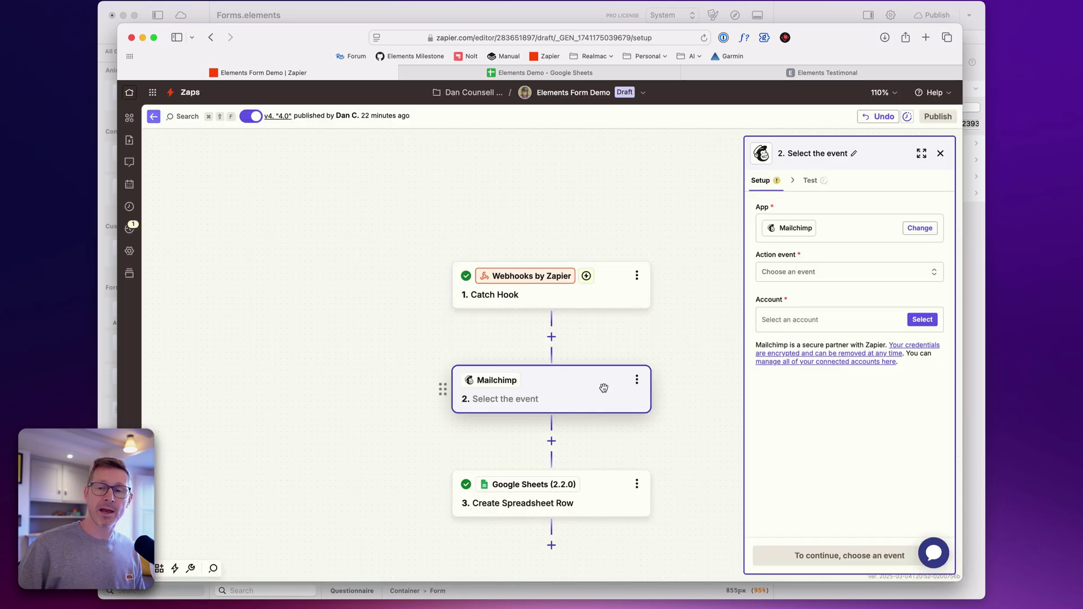
left_click(641, 386)
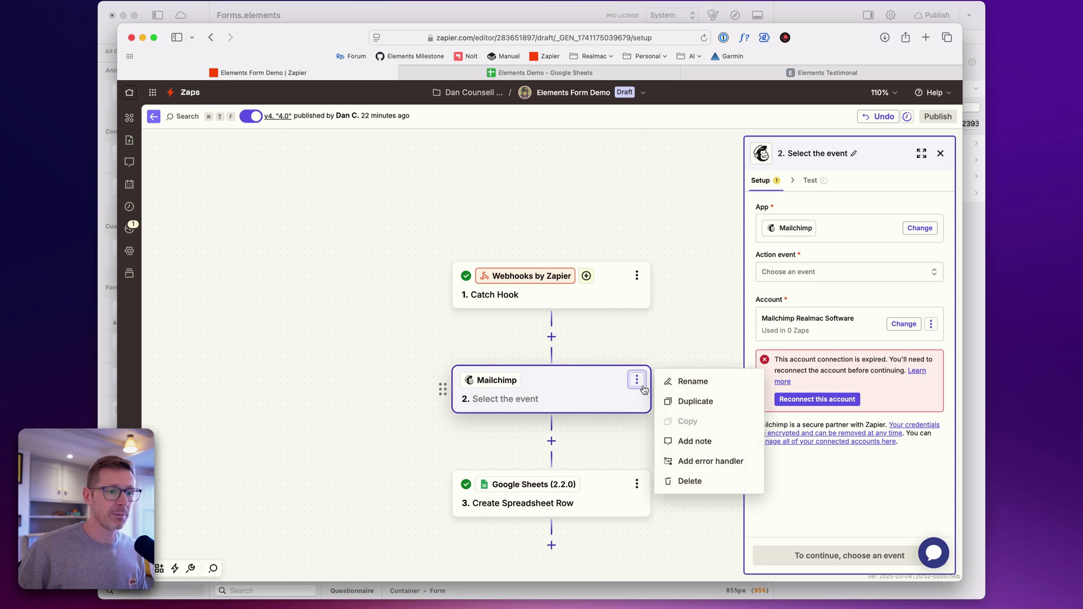
left_click(707, 482)
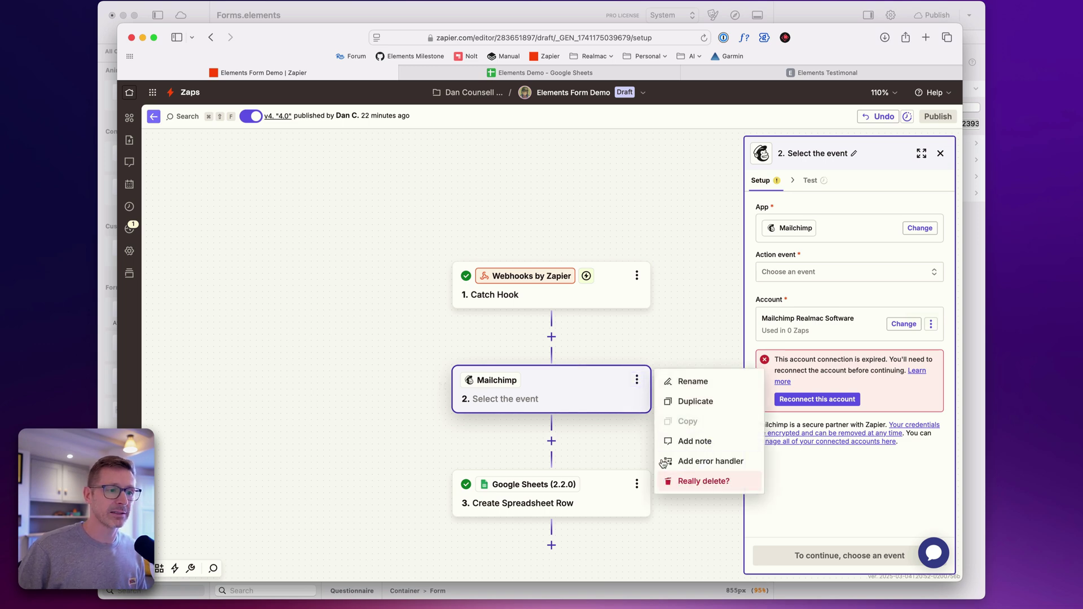
left_click(704, 481)
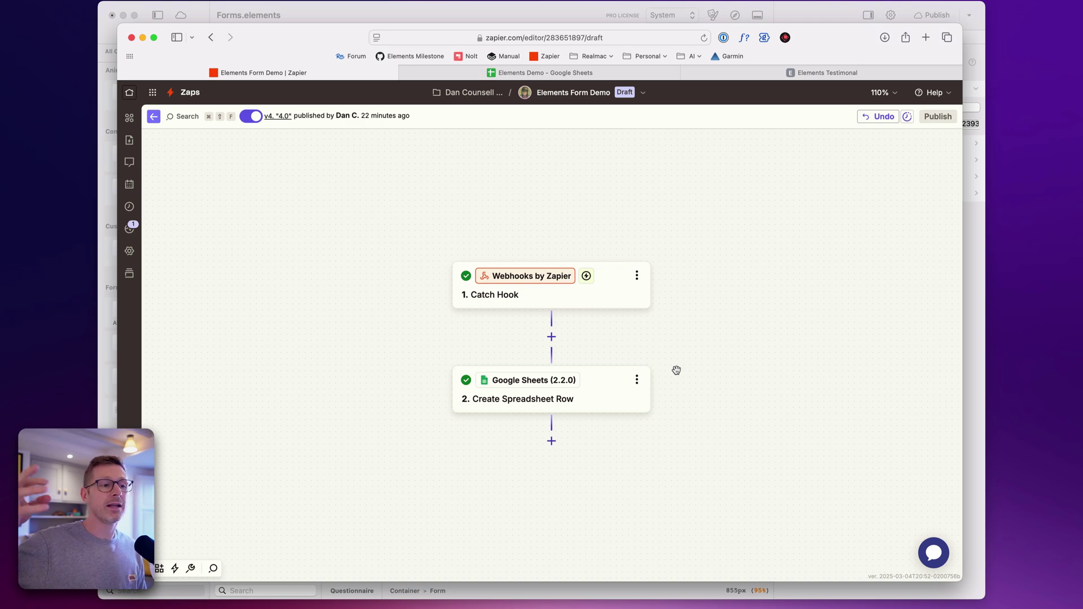
left_click(590, 392)
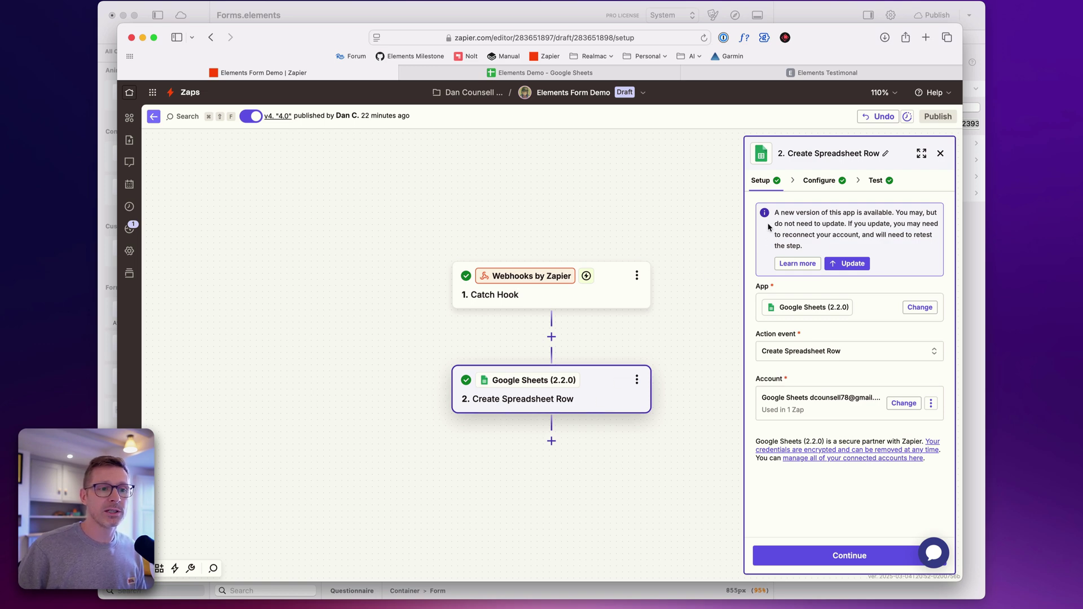
Review the Create Spreadsheet Row field mappings, test the step, and close its panel
mouse_move(781, 301)
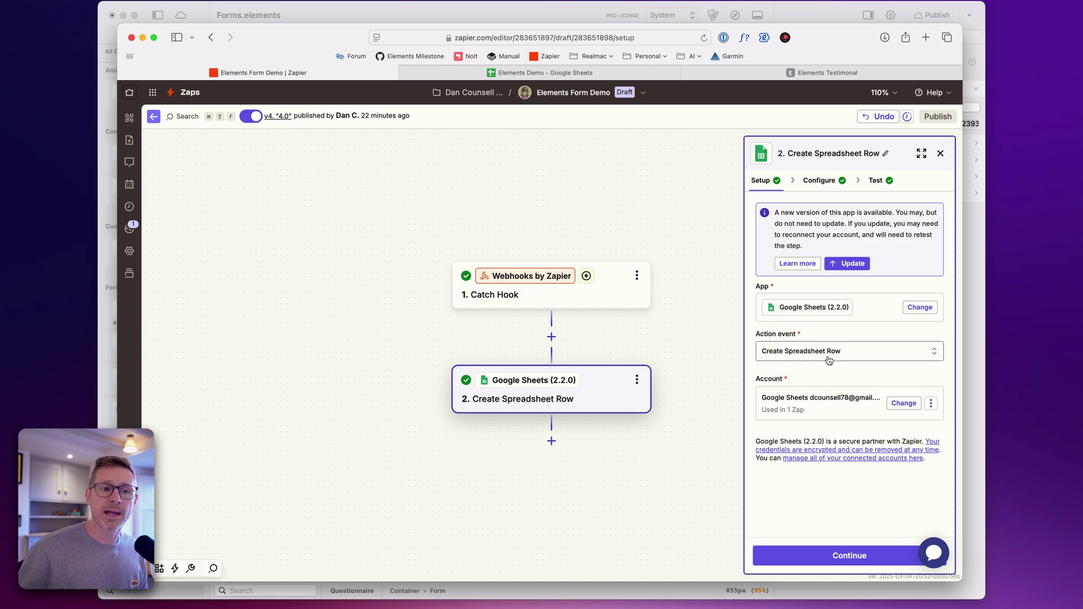
left_click(872, 556)
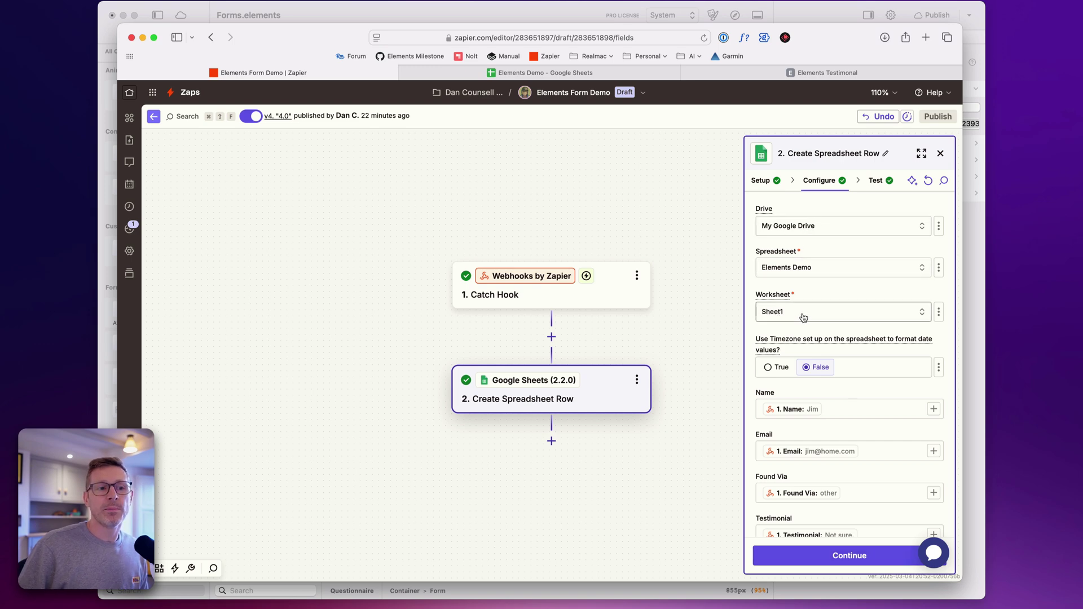
scroll(778, 318, "down", 3)
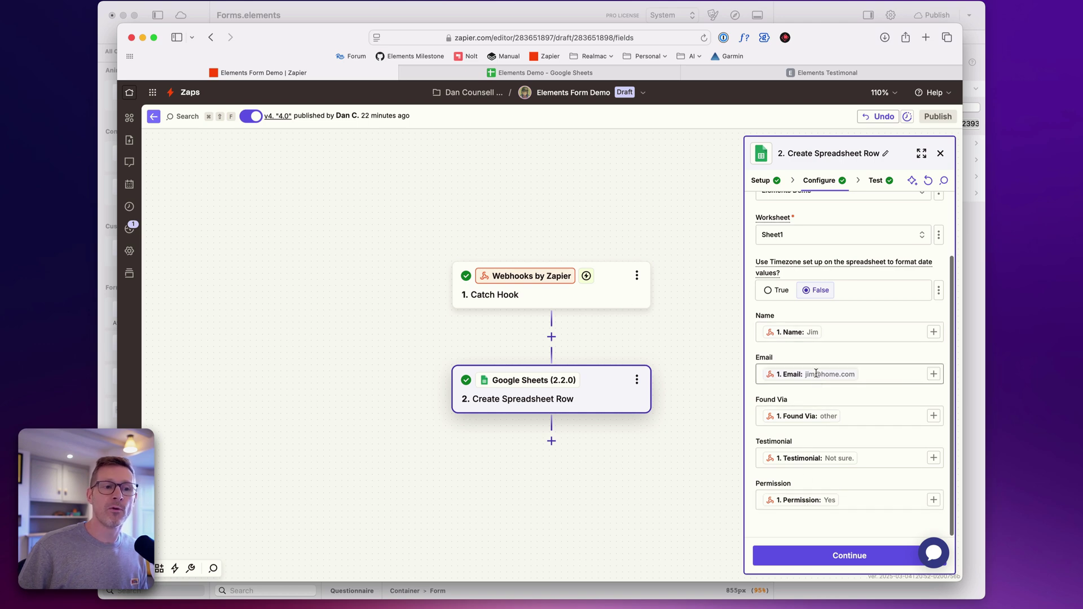
scroll(679, 307, "right", 1)
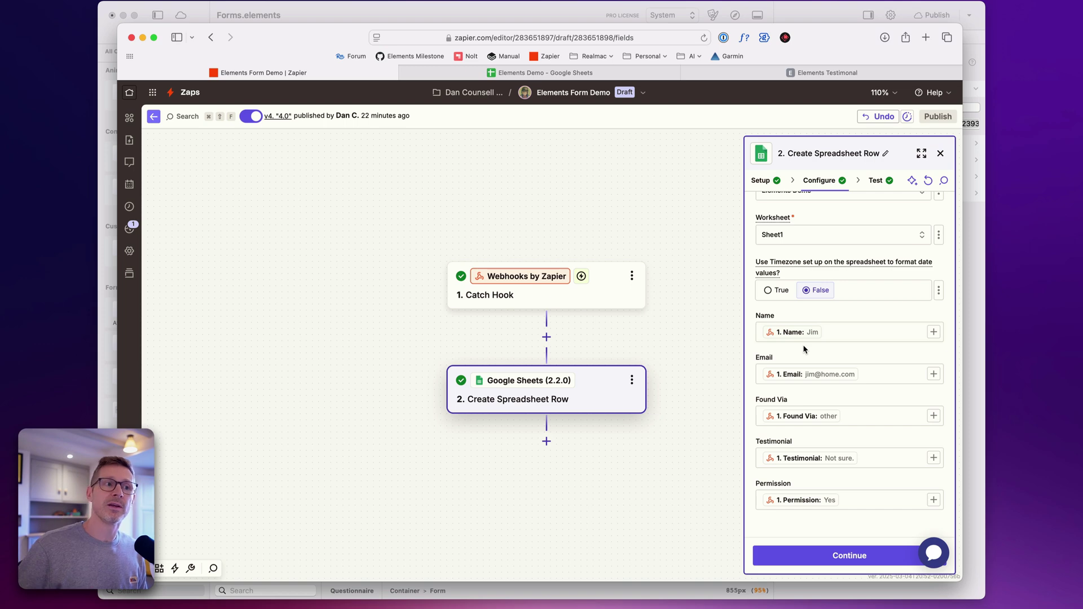
left_click(847, 556)
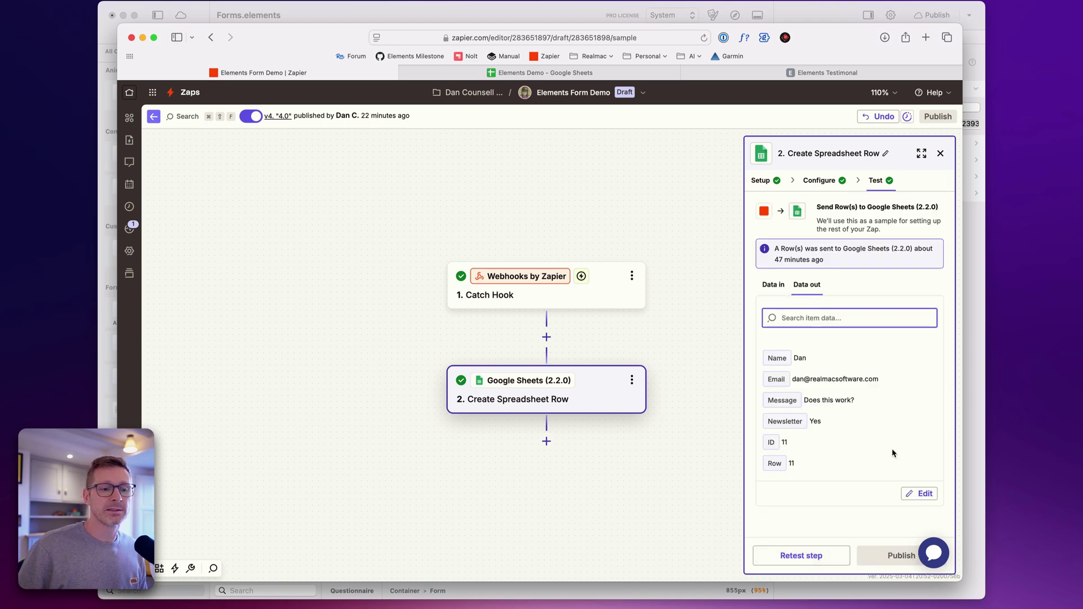
left_click(940, 154)
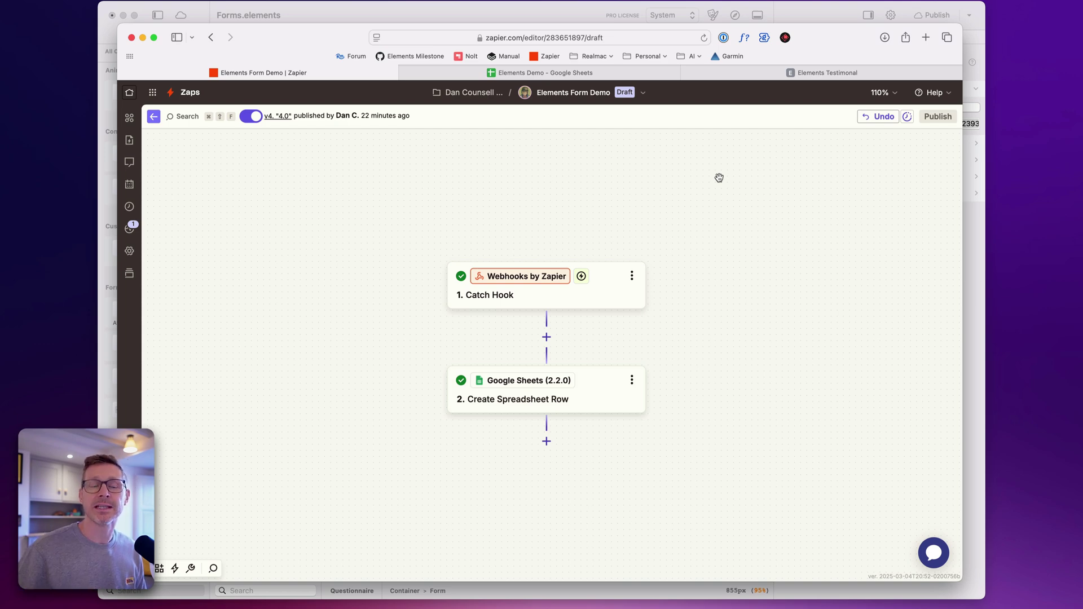
scroll(508, 189, "up", 1)
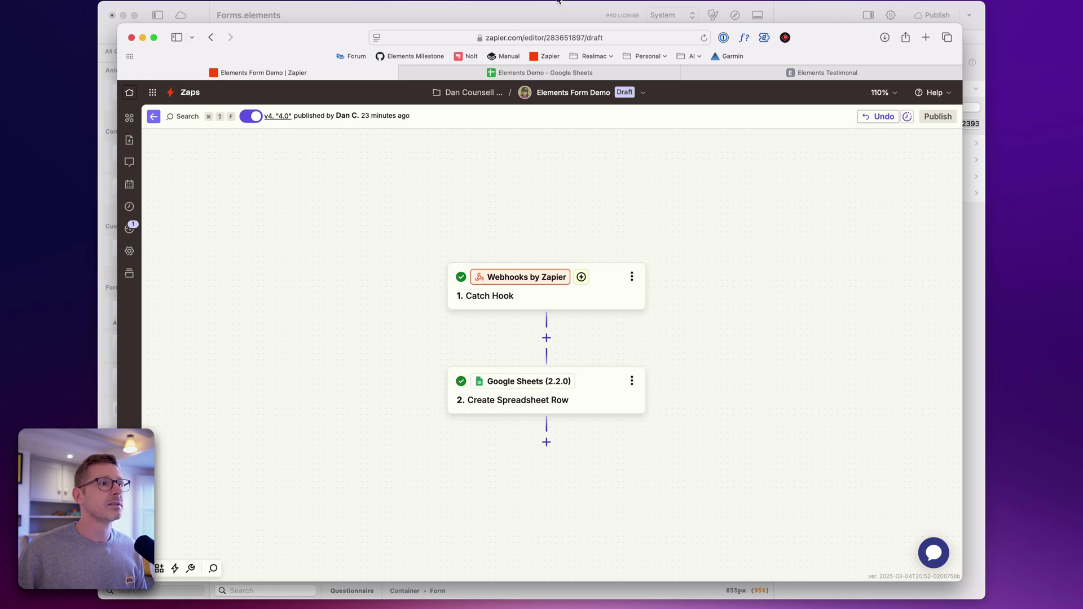
left_click(609, 75)
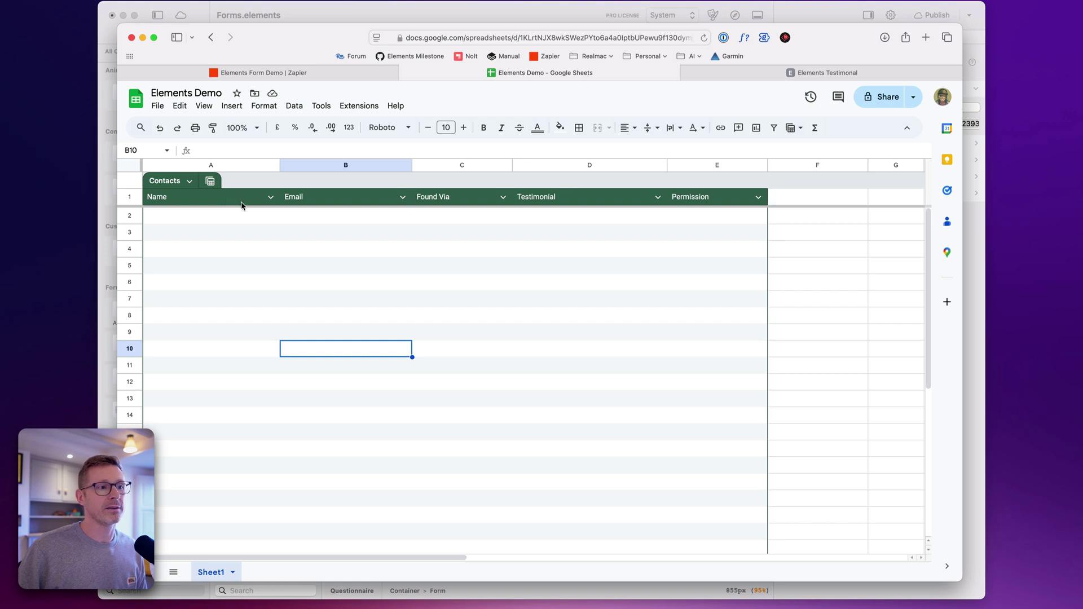
Reload the Elements Testimonial form and enter the respondent's name and e-mail address
left_click(818, 72)
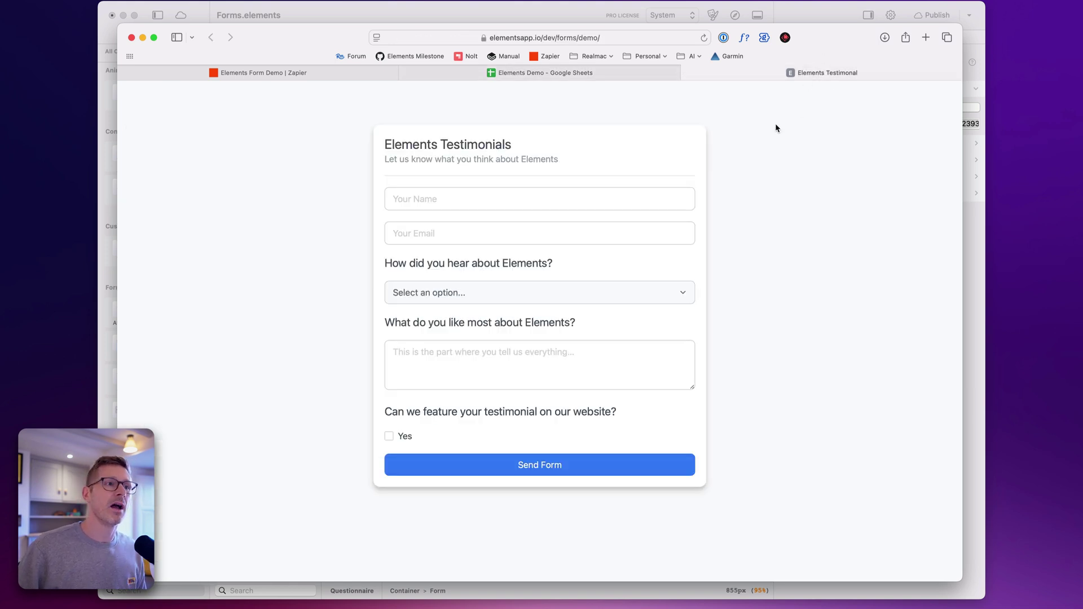
key("super+r")
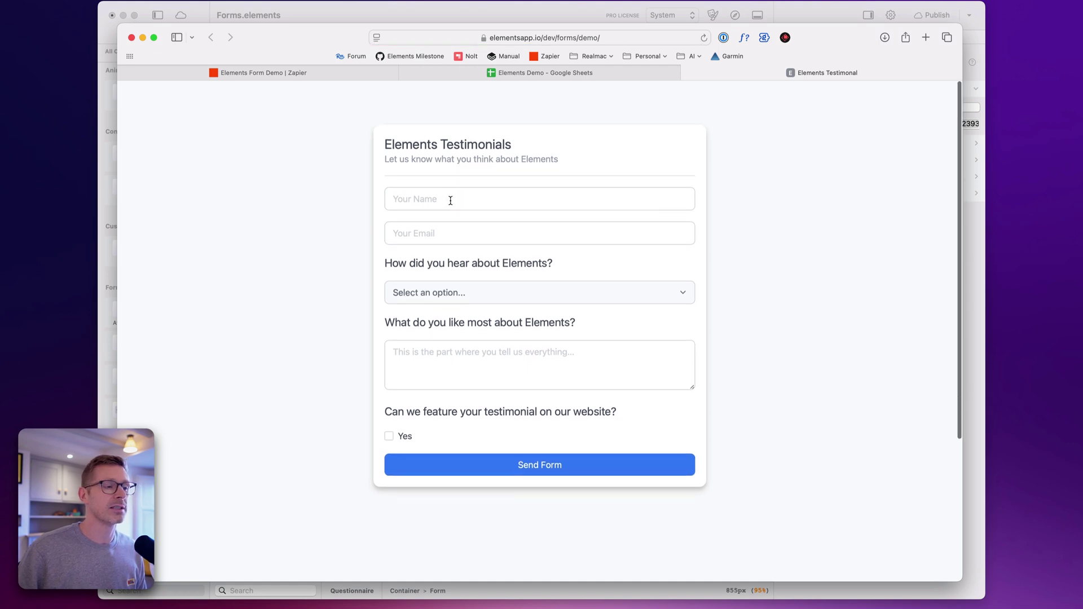
left_click(451, 200)
type("Dan")
key("Tab")
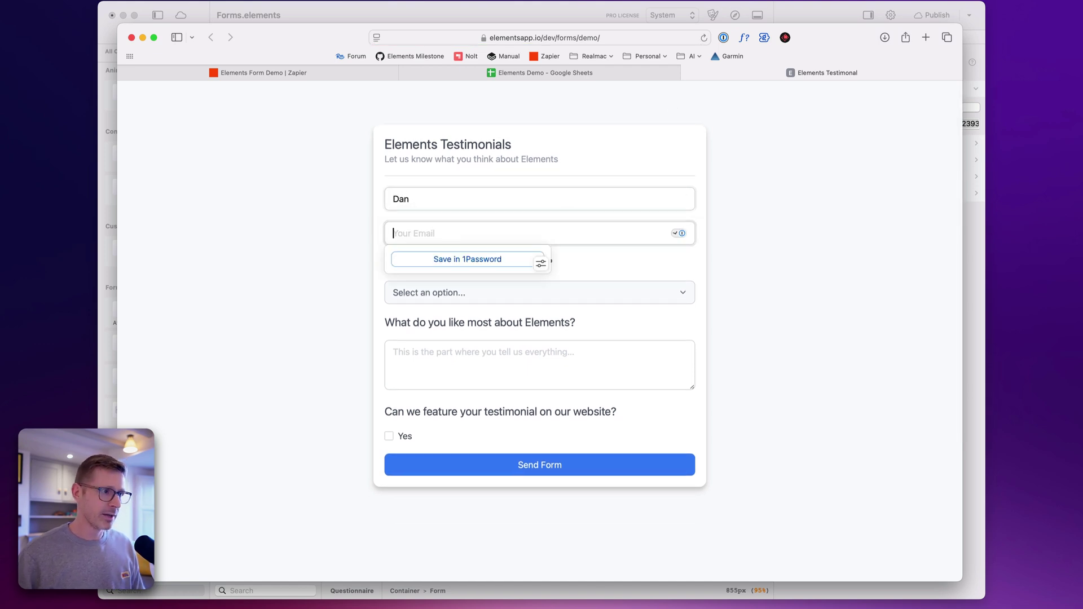
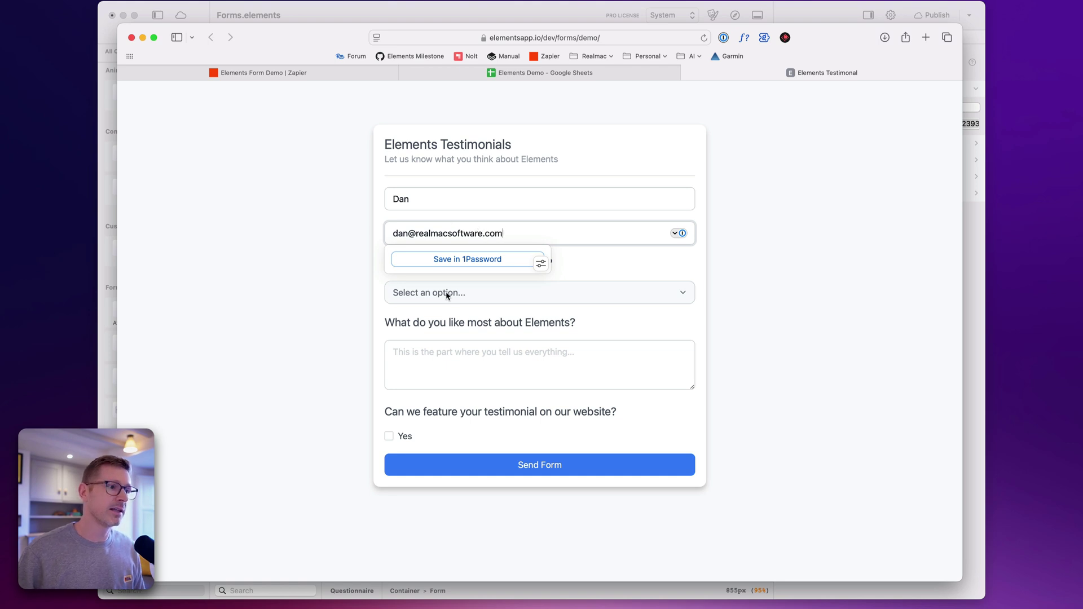
Choose Other as the source, write 'It's awesome!', grant permission, and send the form
left_click(448, 294)
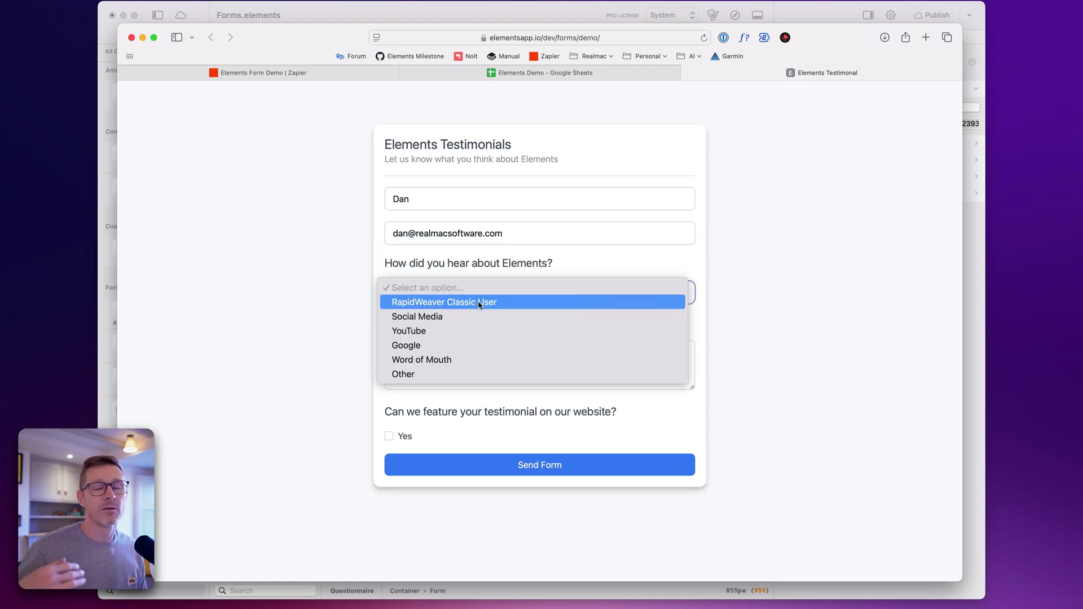
left_click(454, 374)
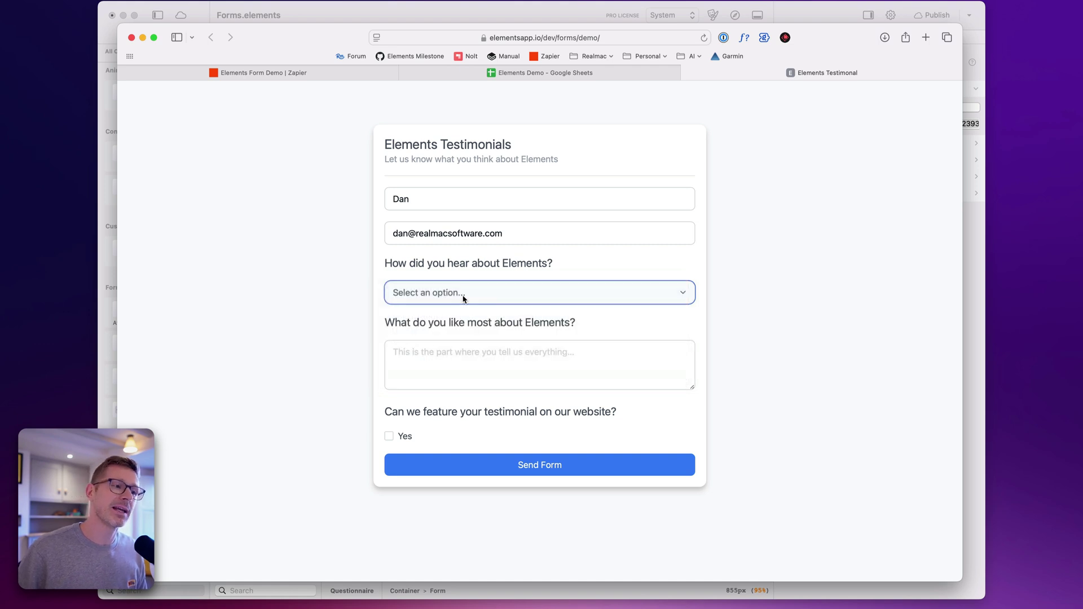
left_click(460, 370)
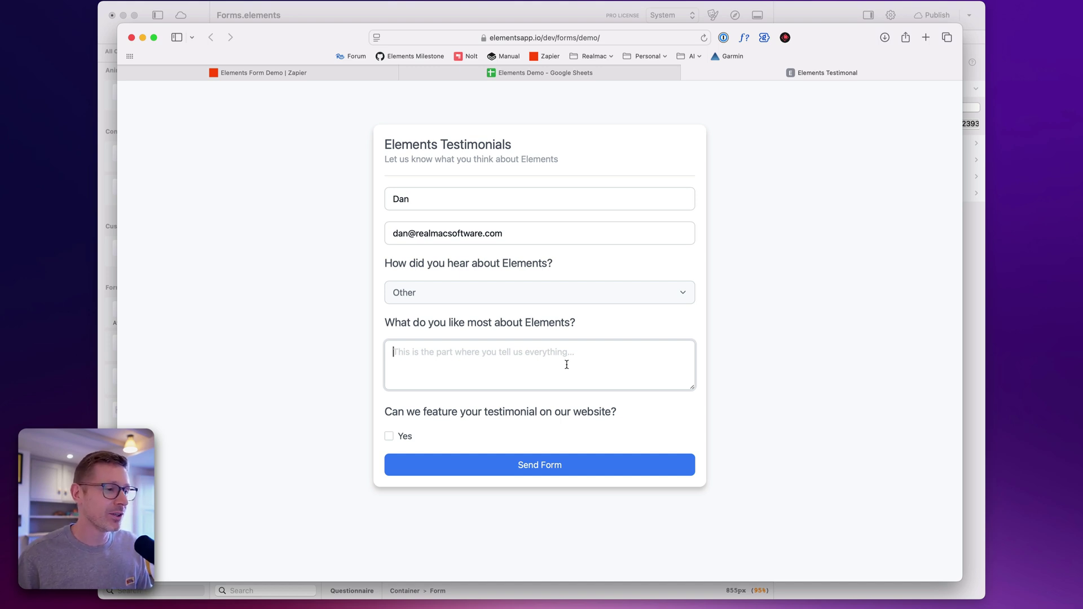
type("It's")
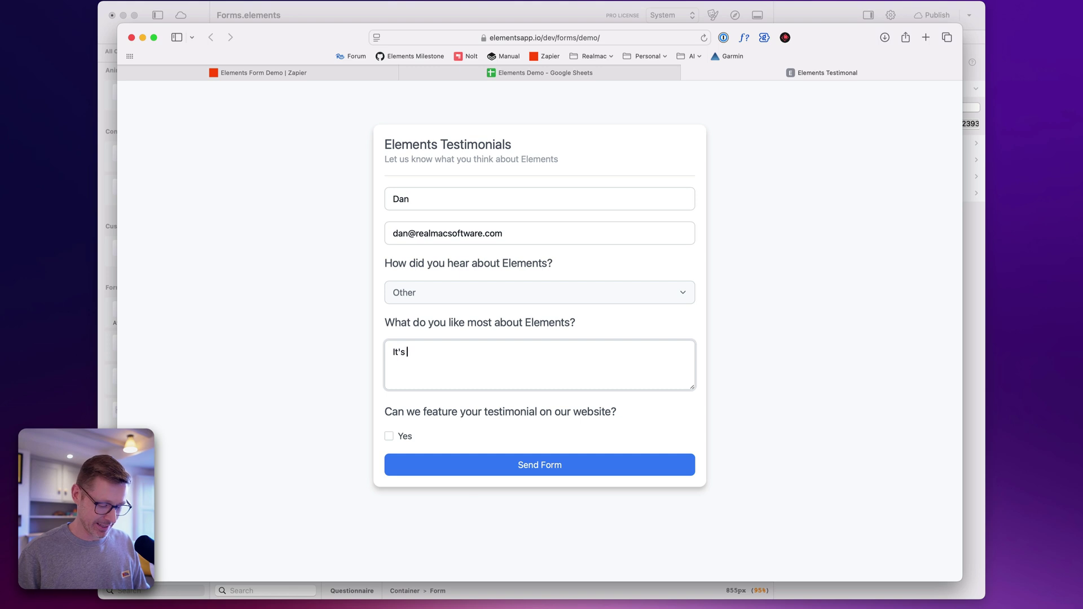
type(" awesome!")
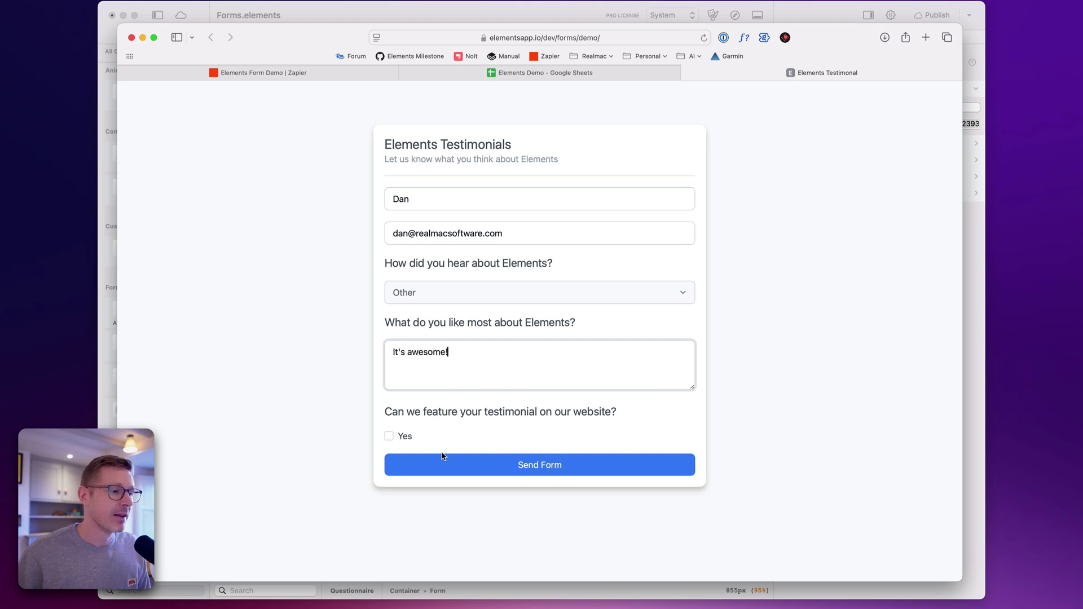
left_click(392, 440)
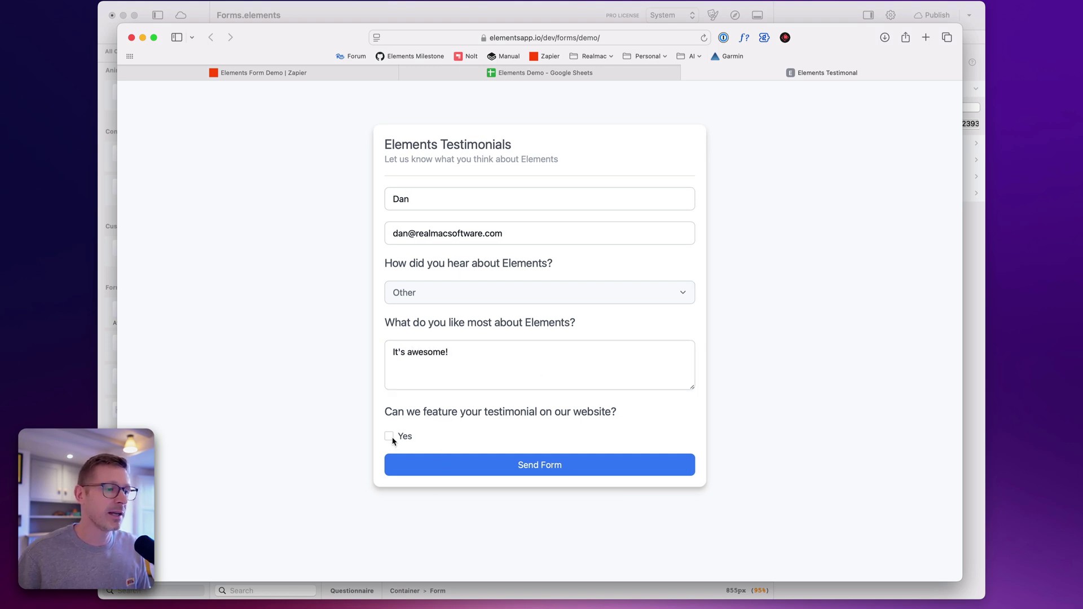
left_click(587, 469)
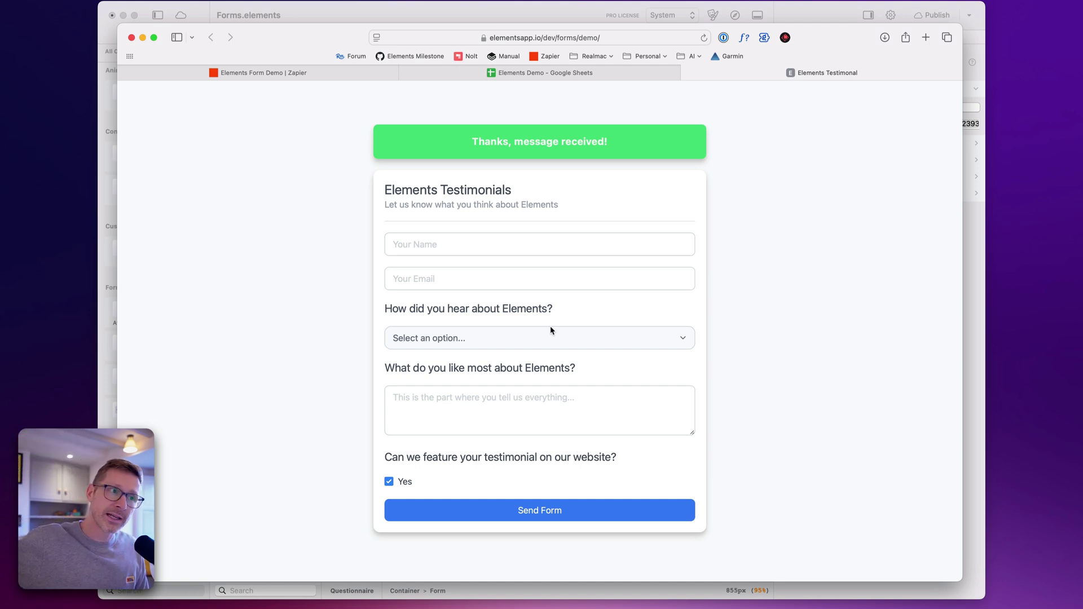
left_click(580, 74)
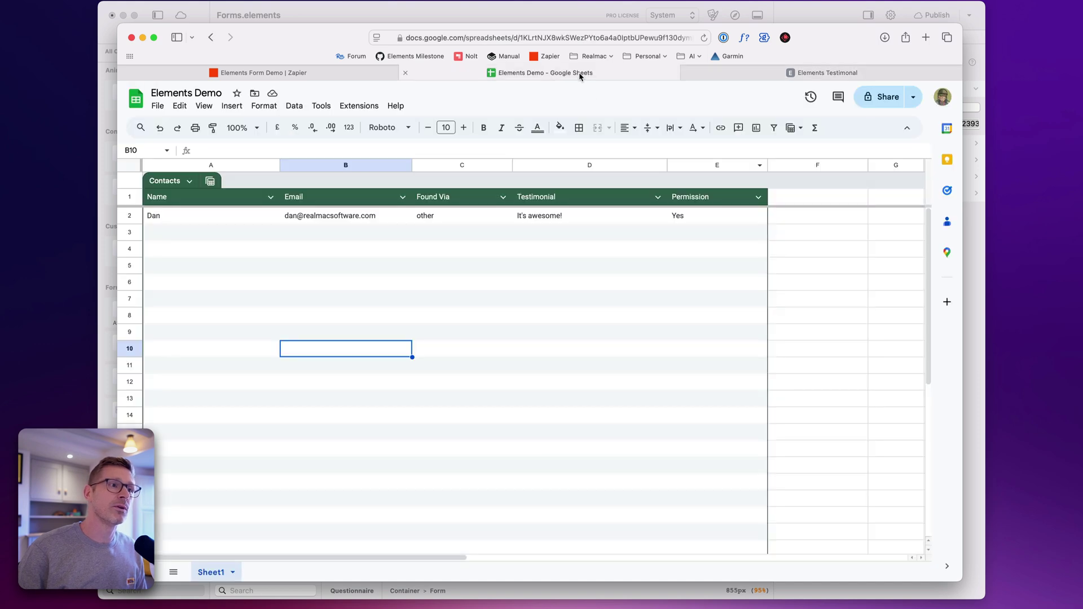
Check that row A2:E2 of the Elements Demo sheet holds other, It's awesome! and Yes
left_click(237, 217)
left_click_drag(245, 217, 689, 217)
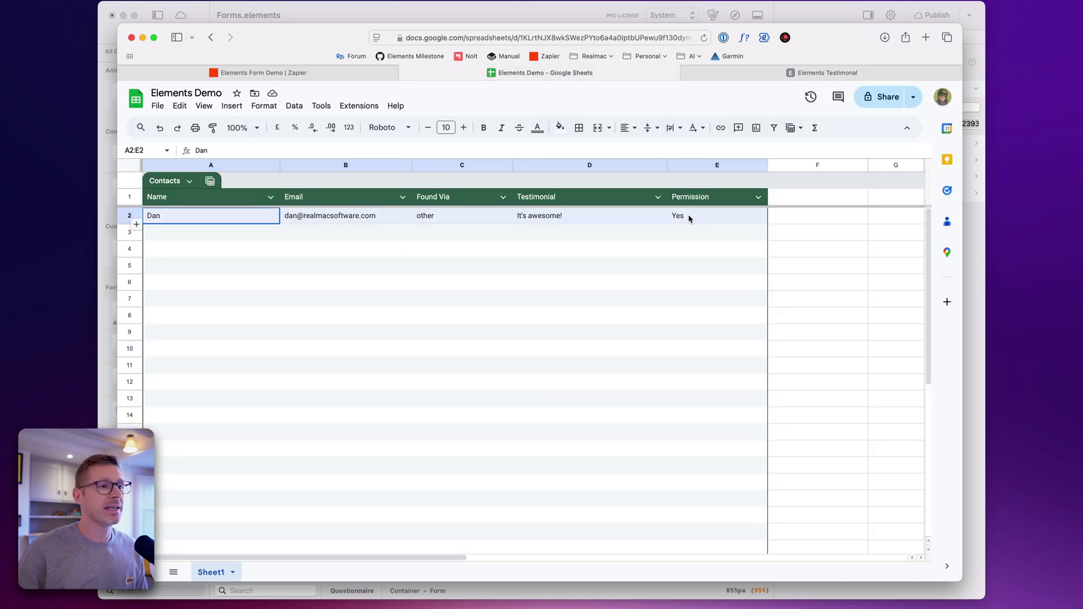
left_click(508, 255)
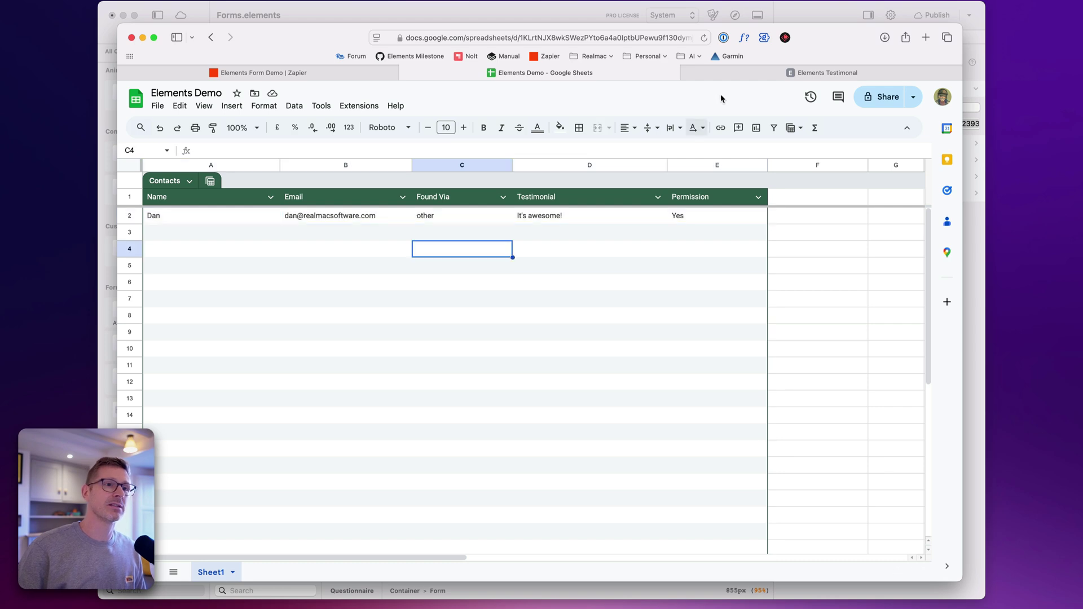
left_click(796, 10)
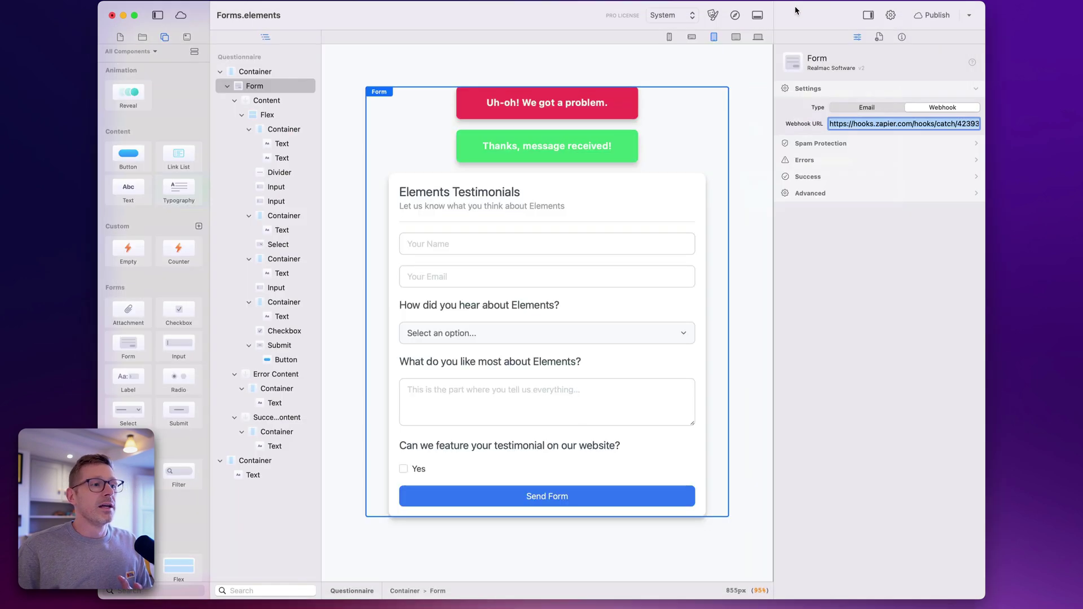
Duplicate the testimonial question and answer box, retitling the copy 'What feature is missing?'
left_click(537, 361)
left_click(547, 404, "shift")
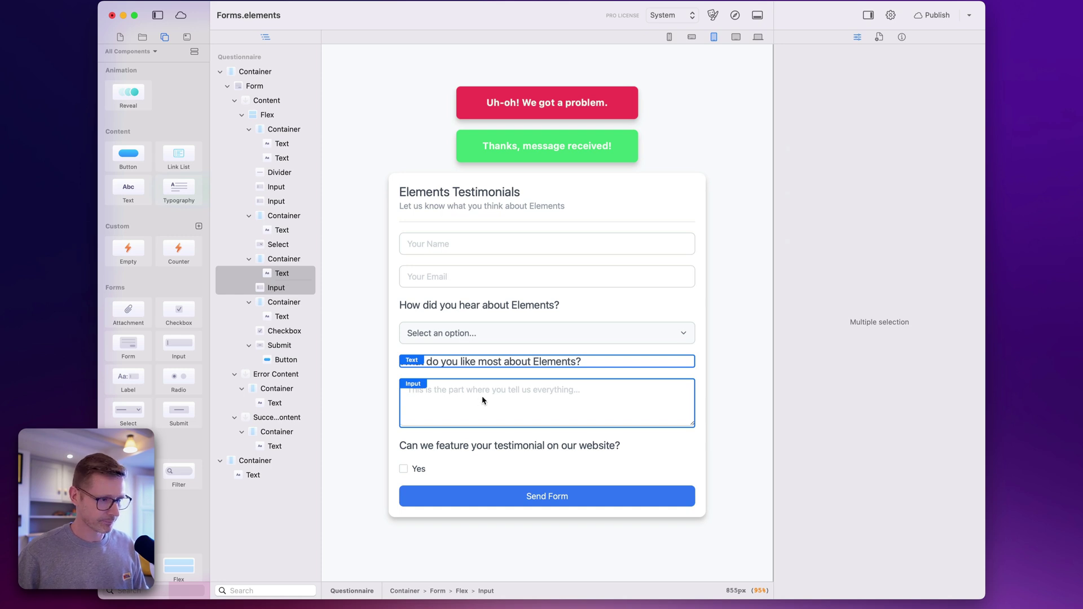
left_click_drag(482, 401, 522, 448)
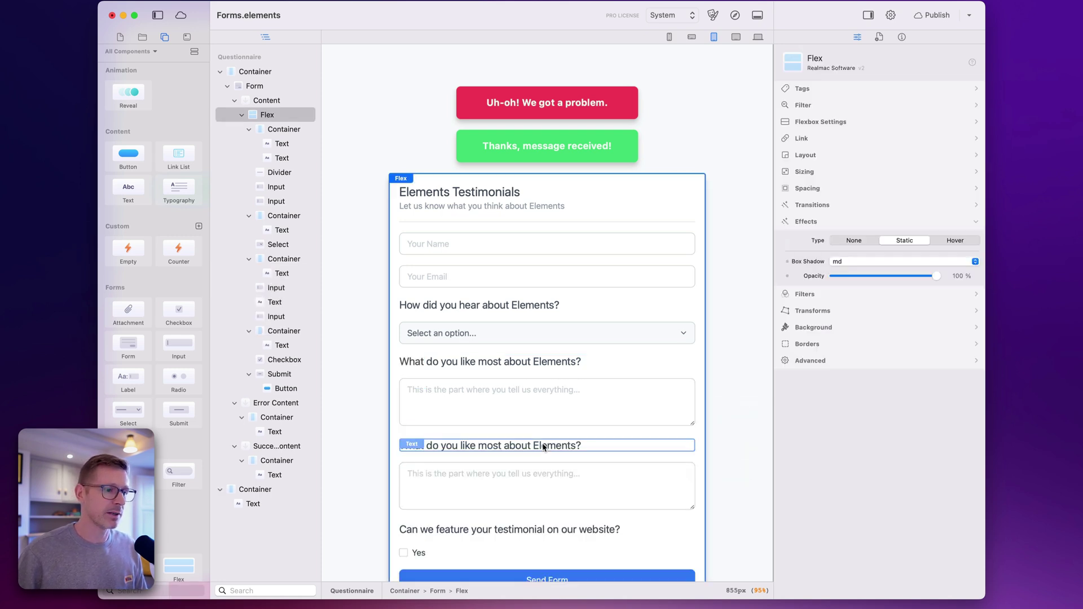
left_click(544, 446)
double_click(543, 447)
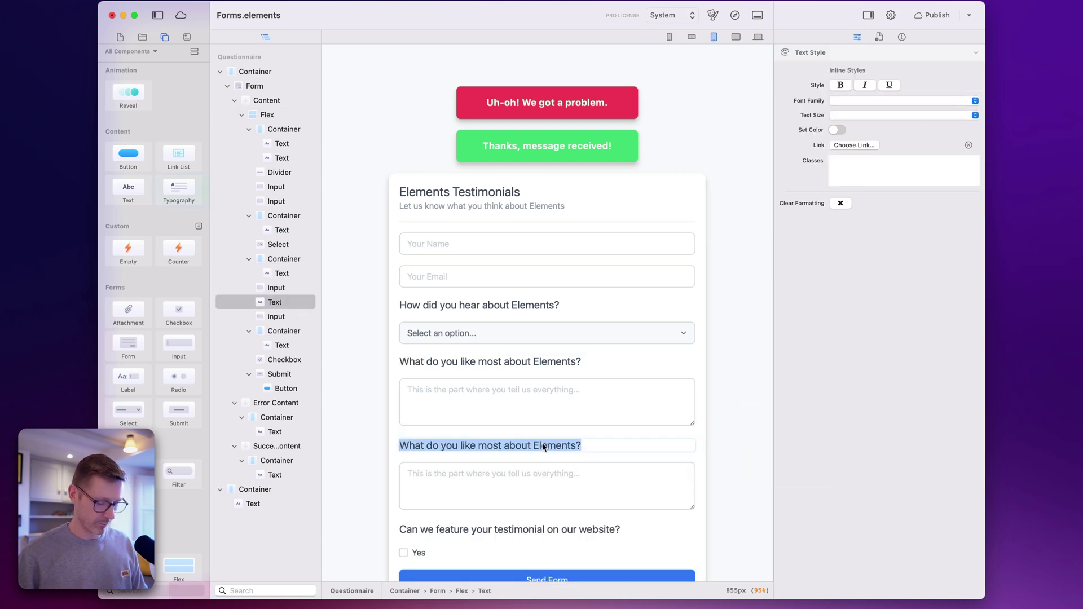
type("What featur")
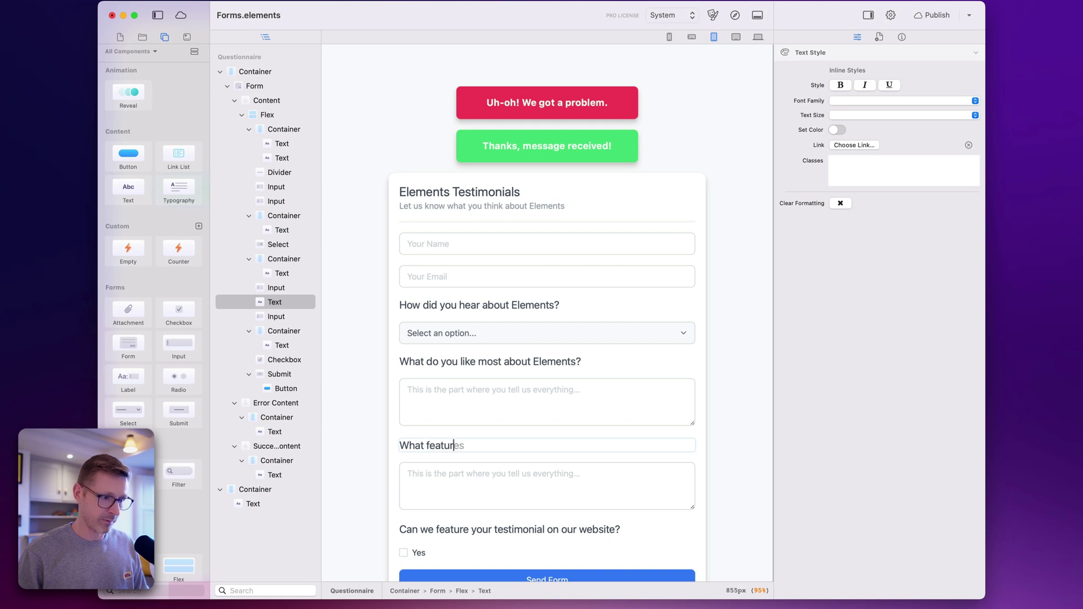
type("e is missing?")
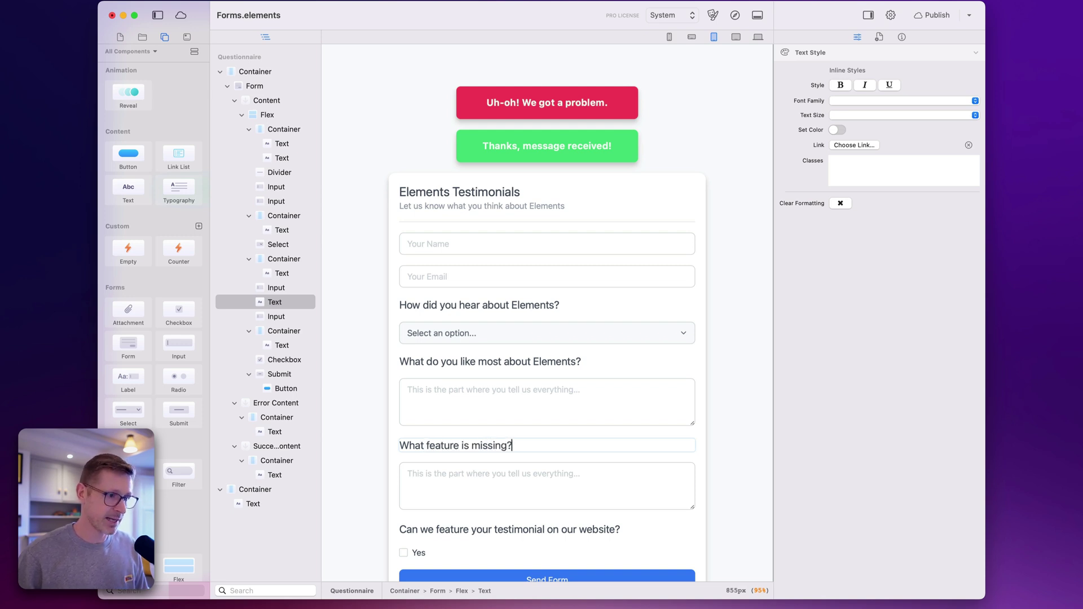
Name the copied answer field Missing with placeholder 'What would you like Elements to do?'
left_click(550, 473)
left_click(888, 139)
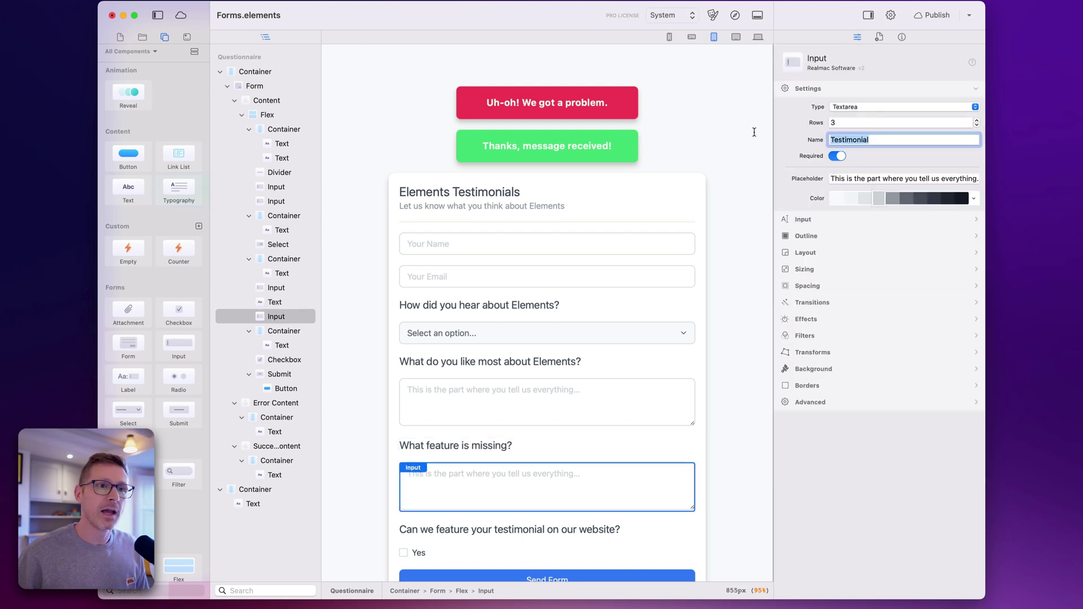
type("Missing")
key("Return")
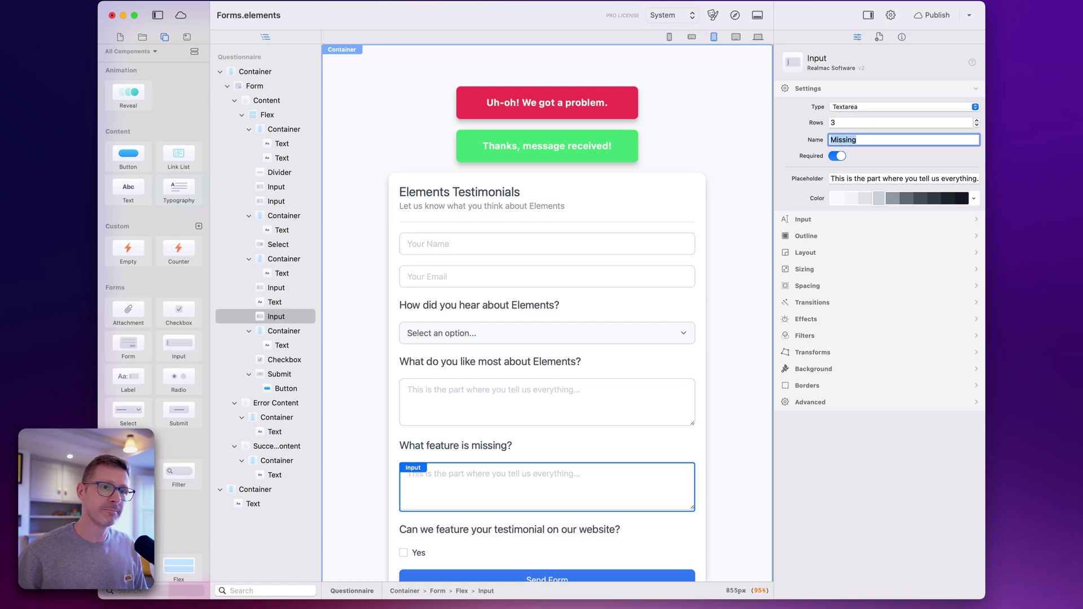
left_click(902, 178)
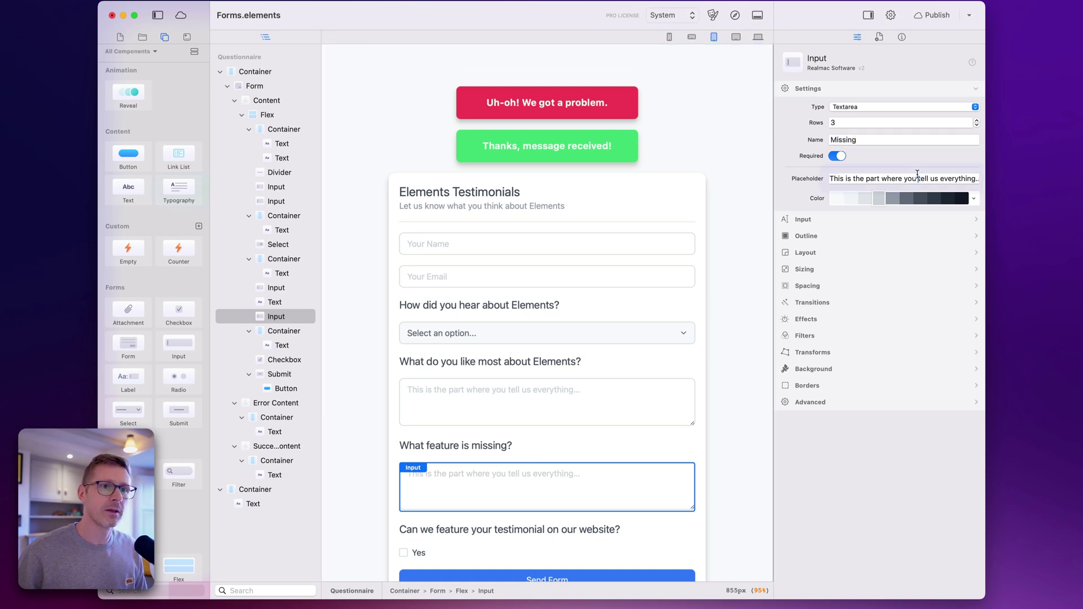
key("super+a")
type("What")
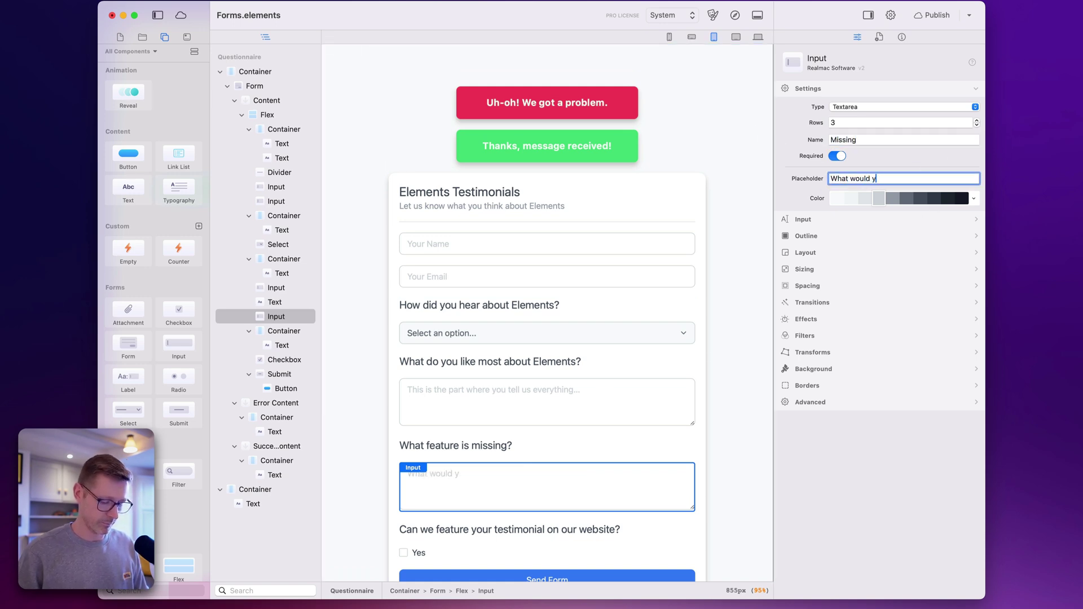
type(" would you like Elements t")
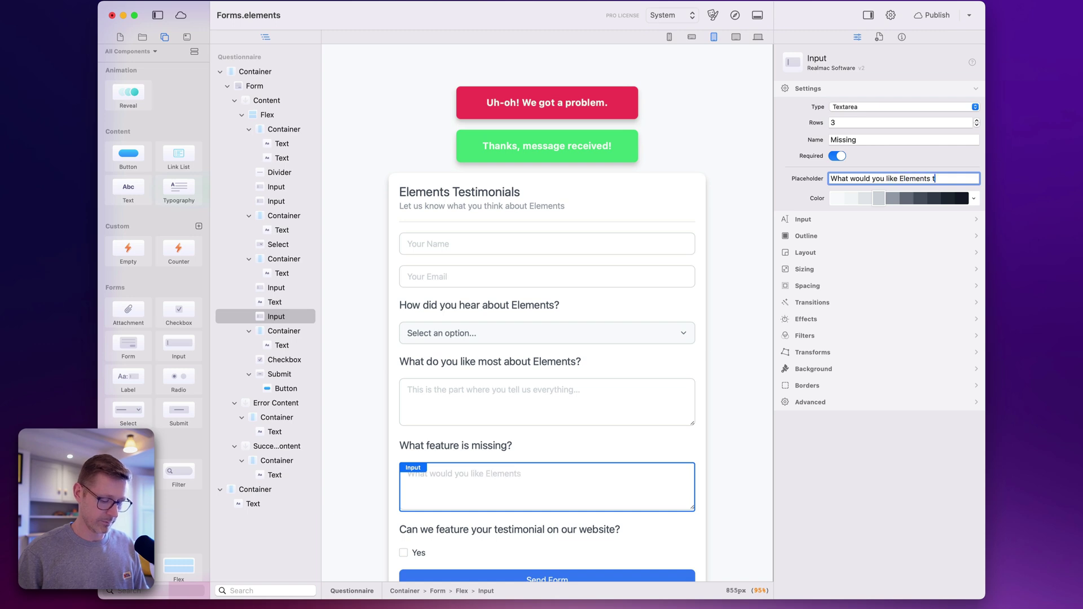
type("o do?")
left_click(564, 316)
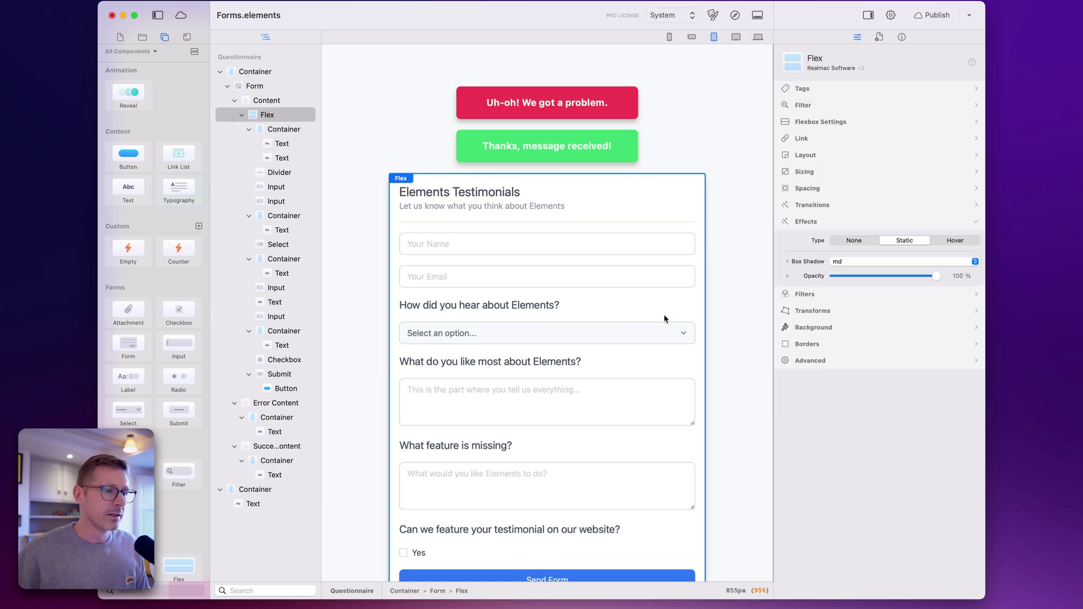
Double-check the Missing field's settings against the testimonial field, then republish the site
left_click(506, 468)
left_click(525, 404)
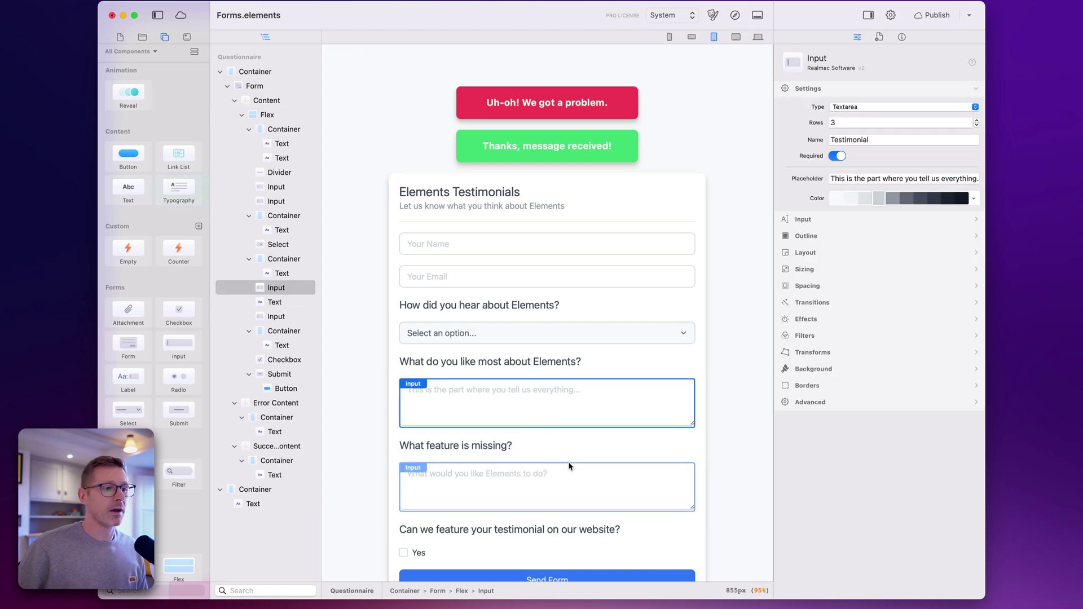
left_click(500, 466)
double_click(830, 139)
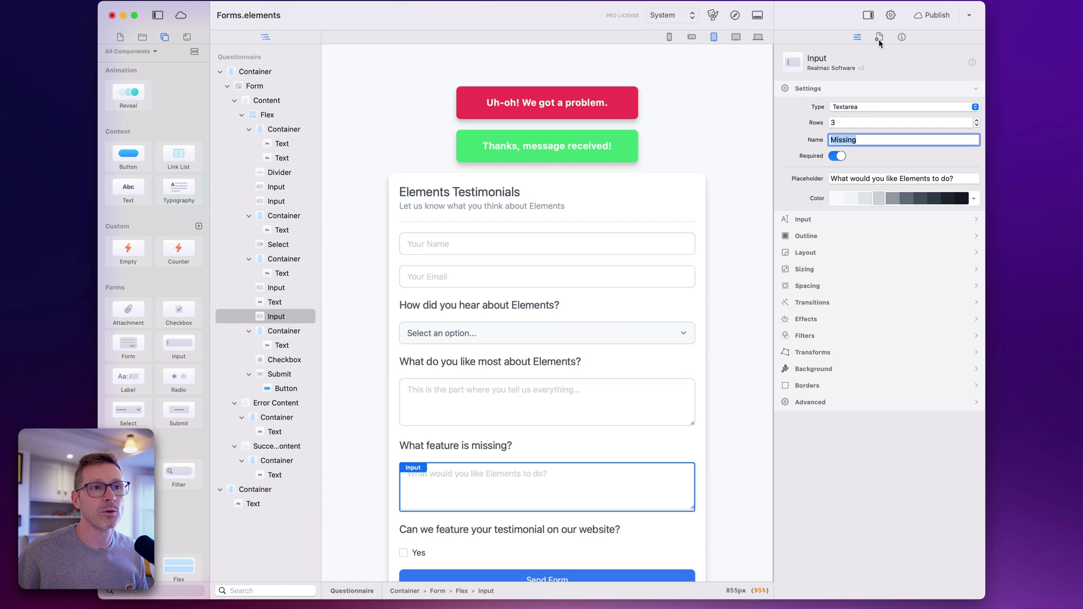
left_click(933, 15)
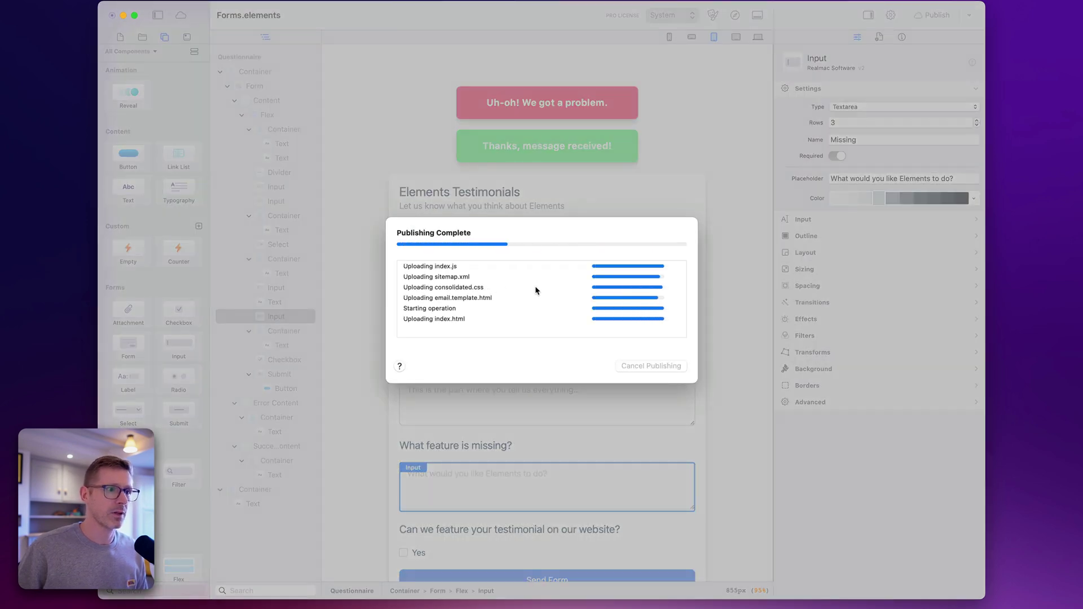
left_click(666, 367)
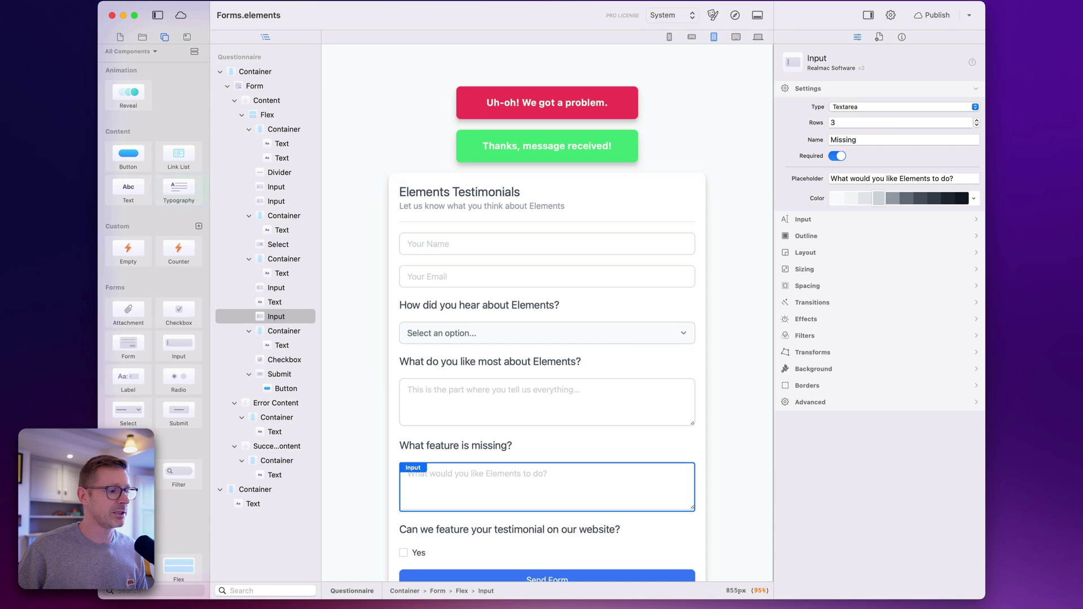
key("super+Tab")
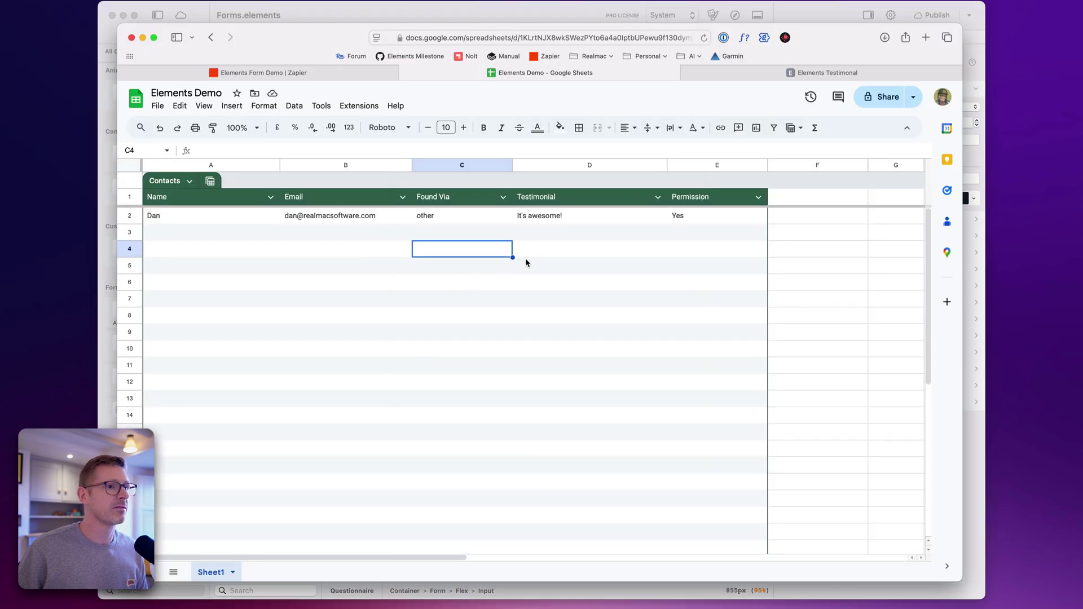
Insert a new column F in the Contacts table headed 'Missing Features'
left_click(773, 201)
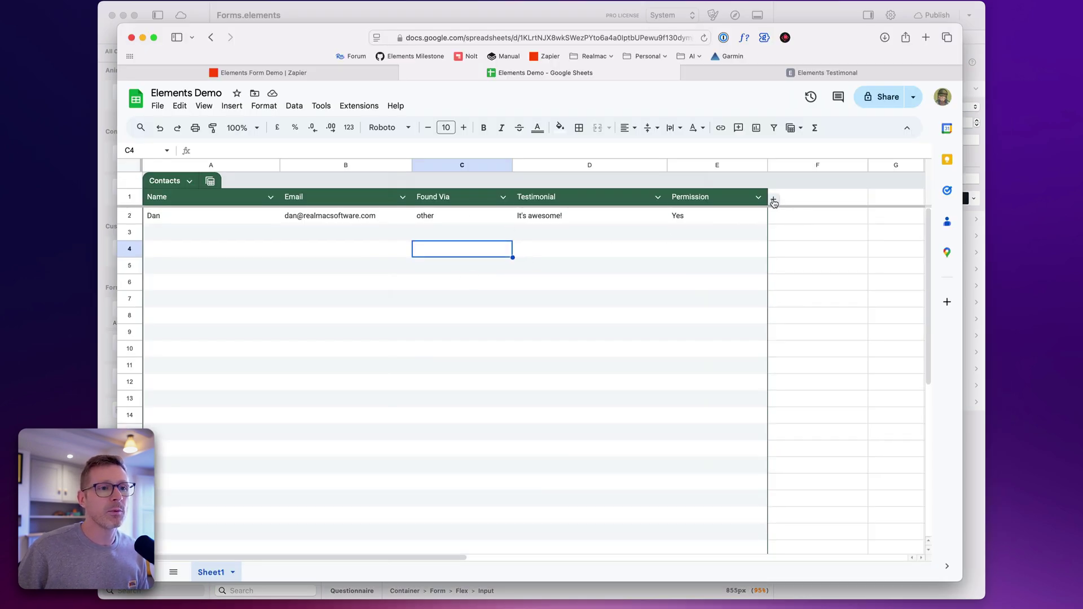
left_click(791, 198)
double_click(791, 198)
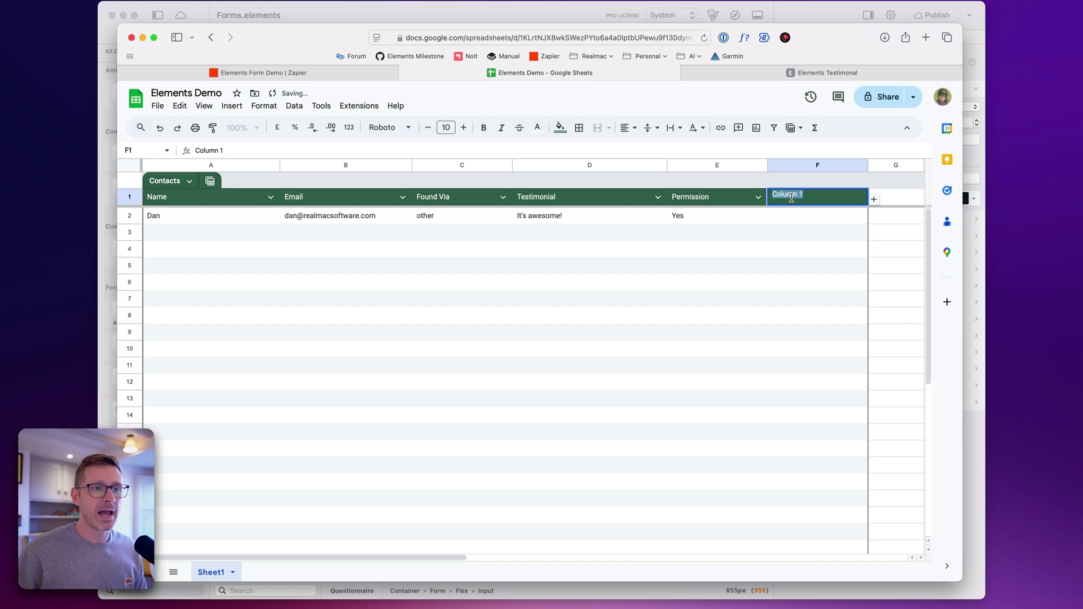
type("Mis")
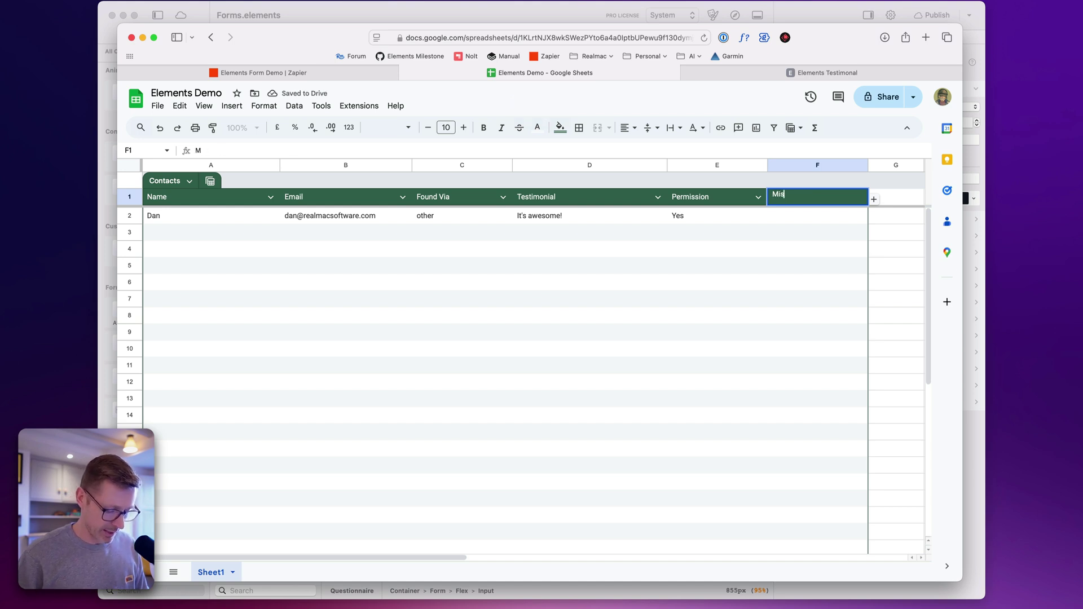
type("sing Features")
key("Return")
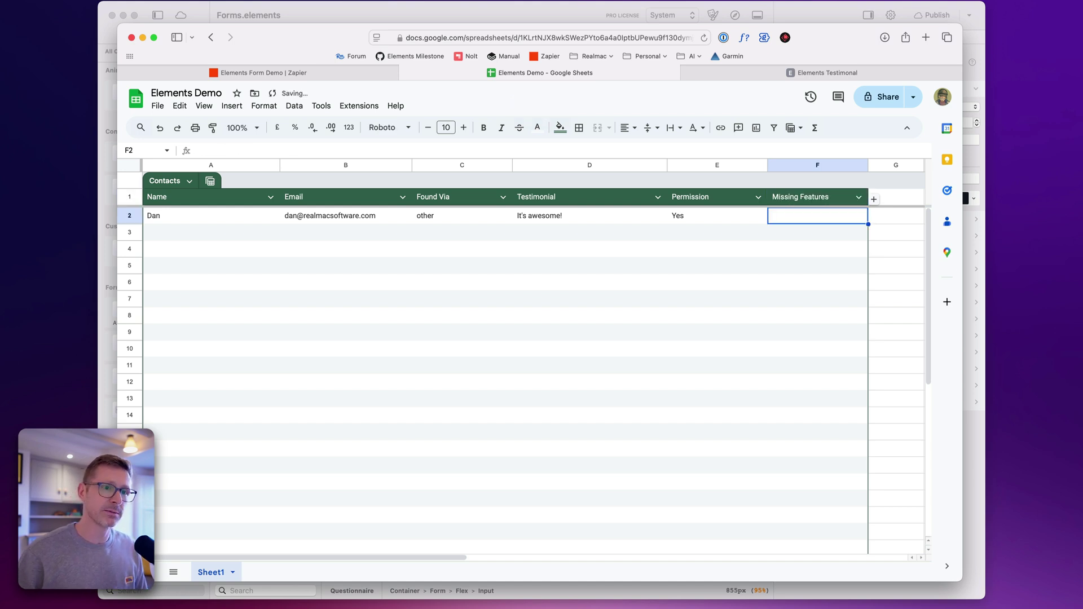
left_click(763, 252)
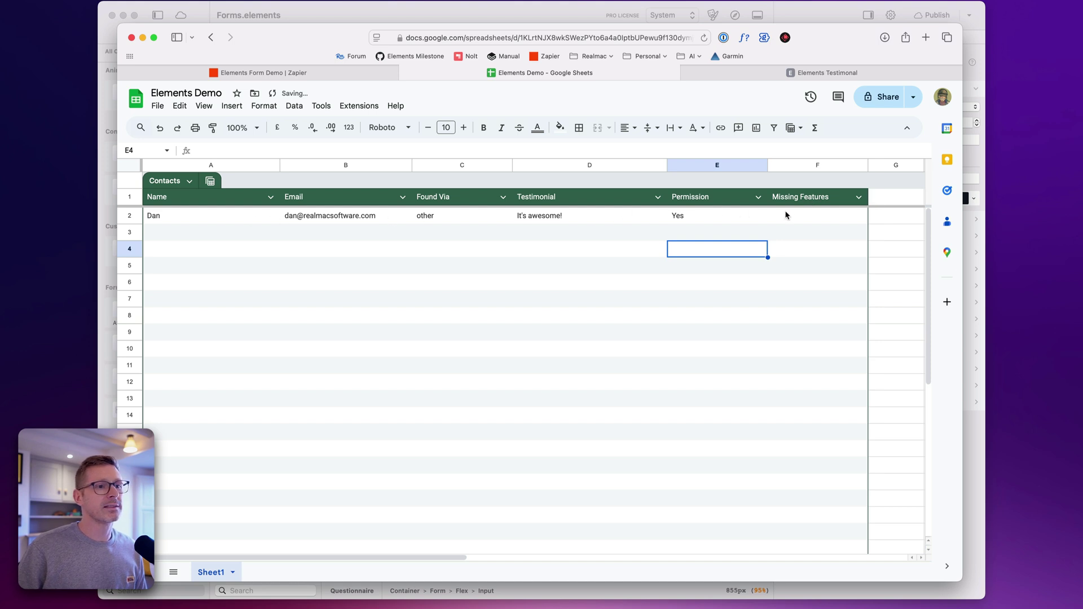
left_click(823, 222)
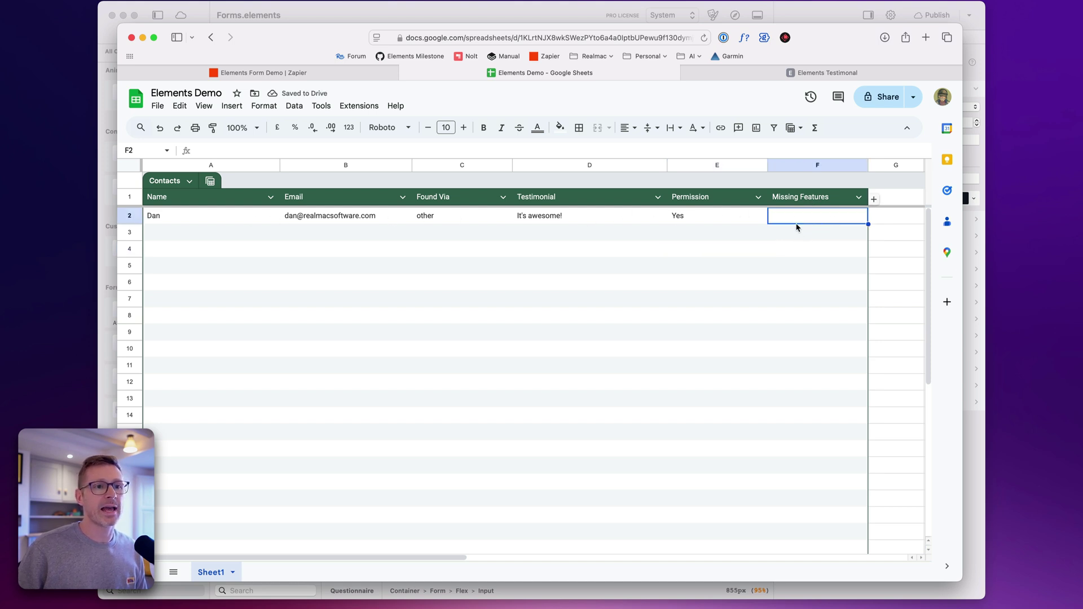
left_click(361, 74)
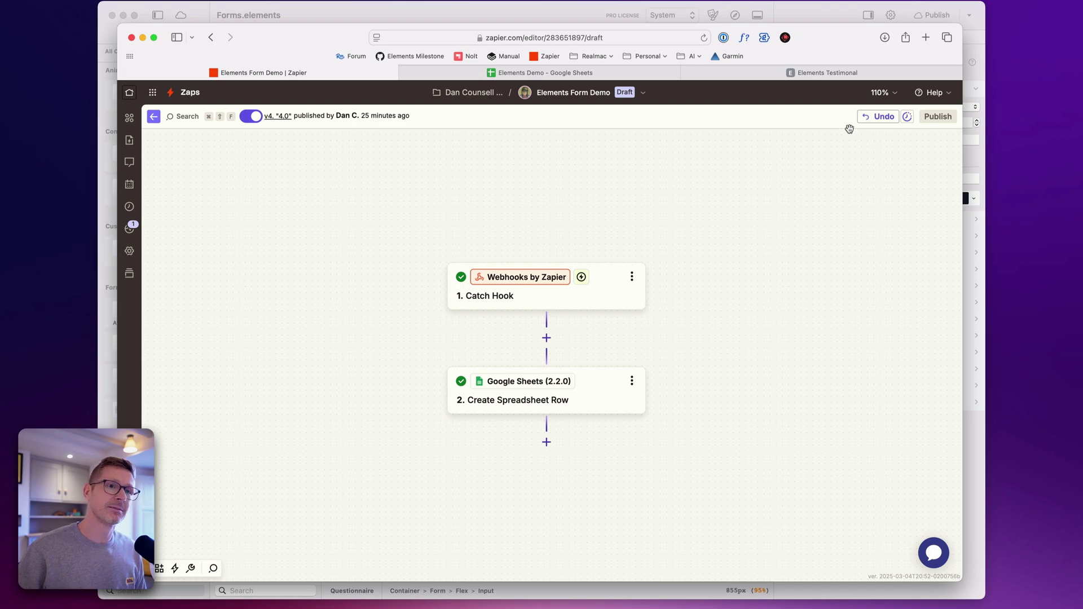
Reload the published testimonial form in Safari so the new missing-feature field appears
mouse_move(804, 77)
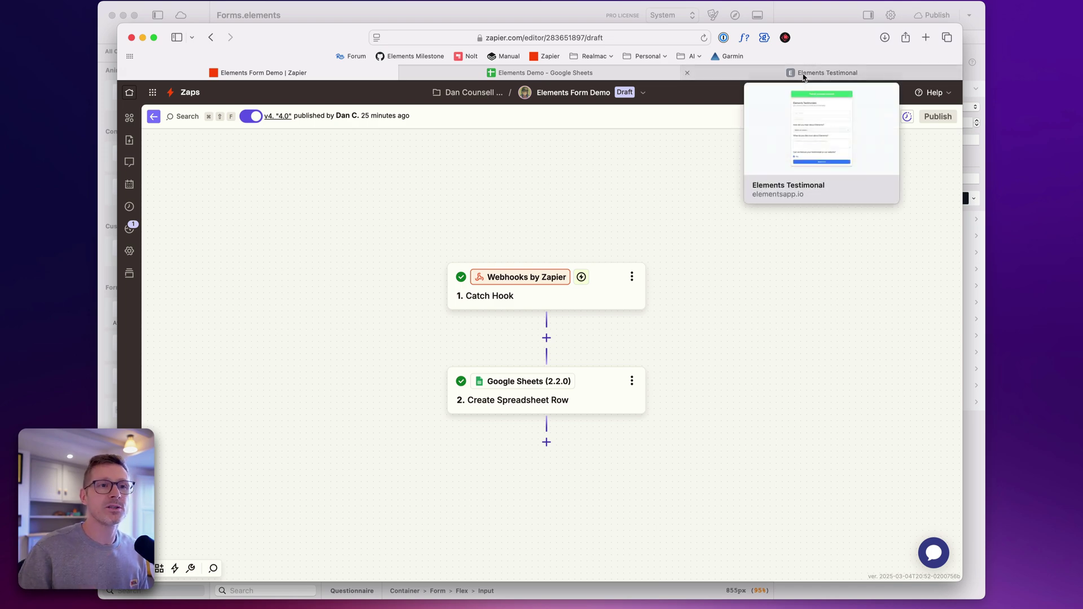
left_click(804, 75)
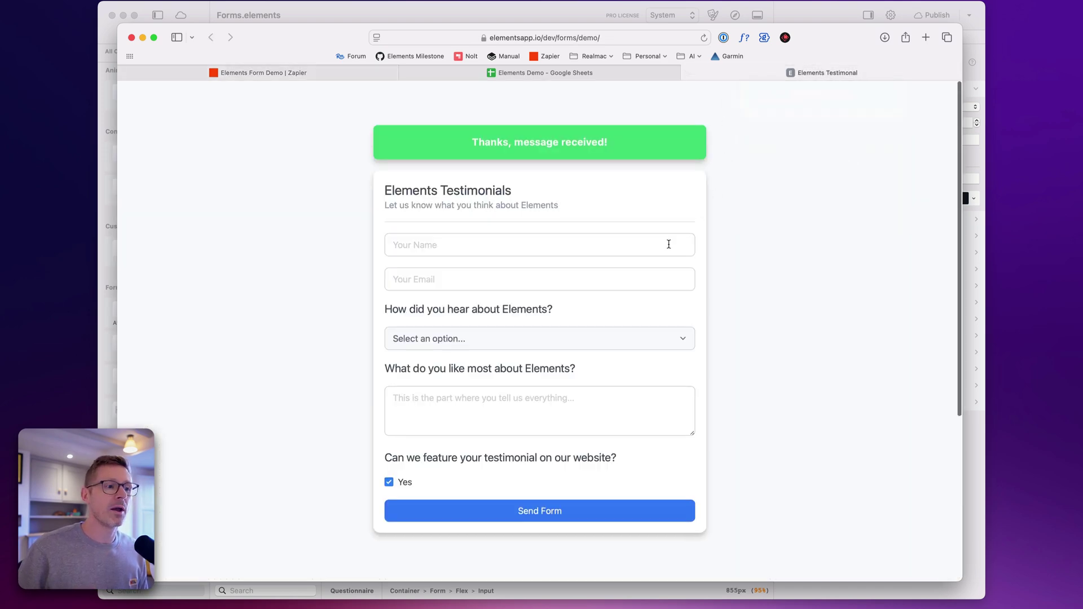
key("super+r")
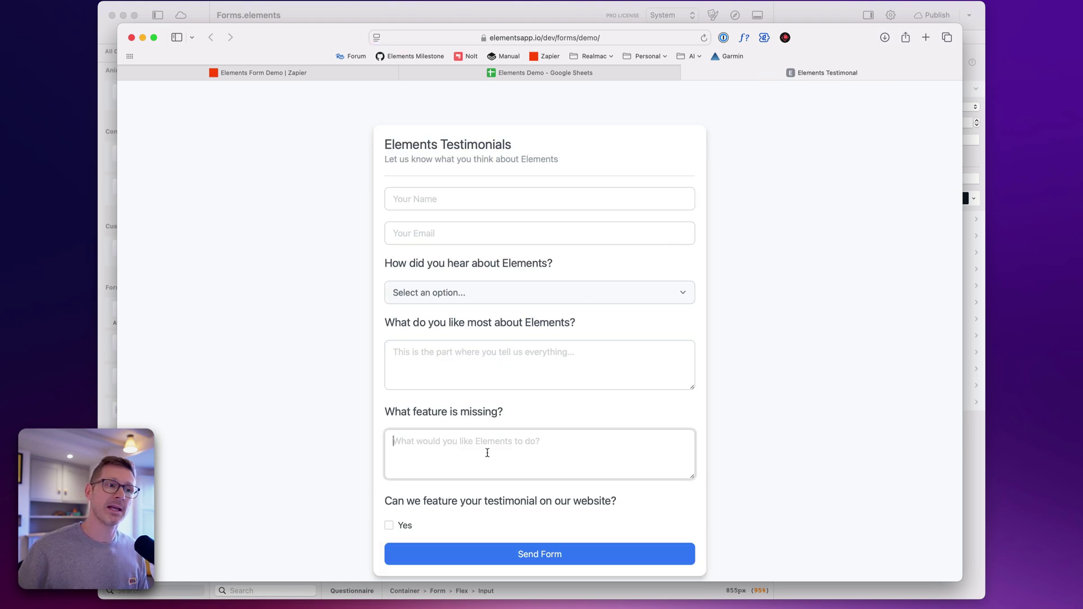
Enter the tester's name and e-mail and choose Word of Mouth as the source
left_click(421, 207)
type("Dan")
key("Tab")
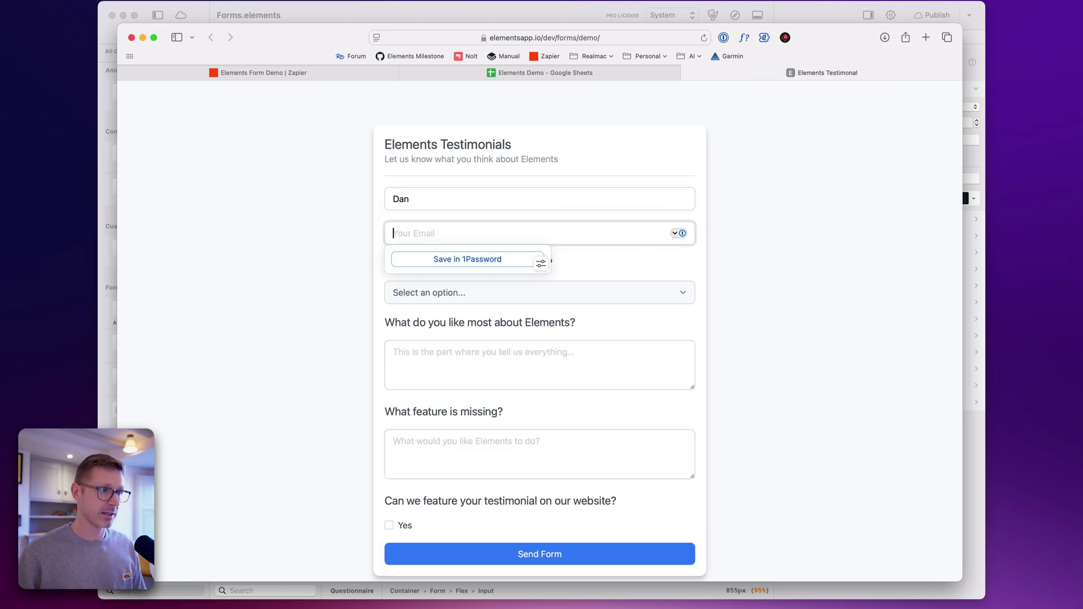
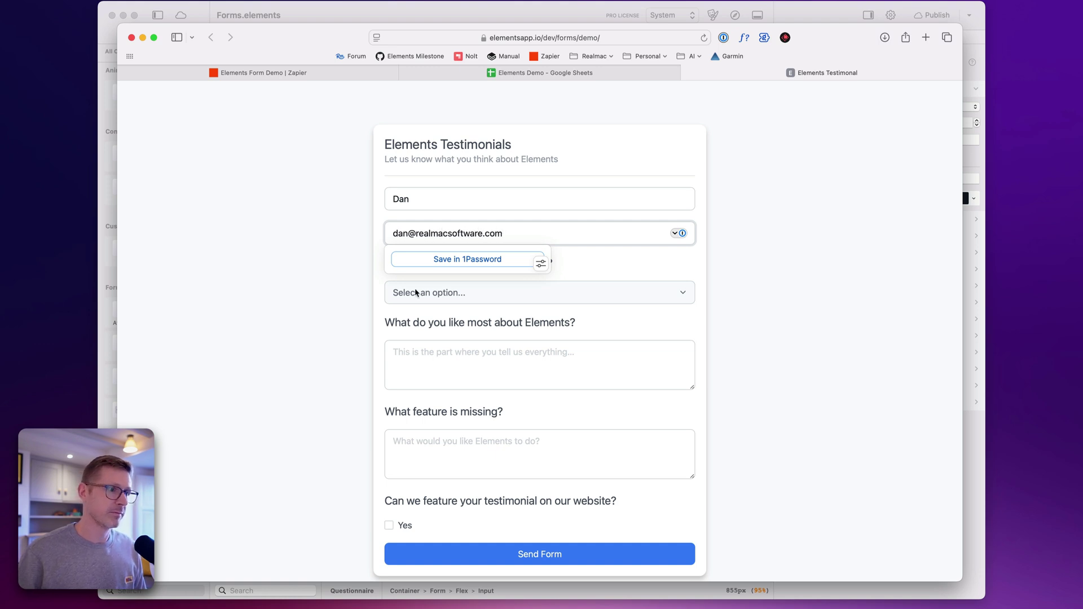
left_click(416, 292)
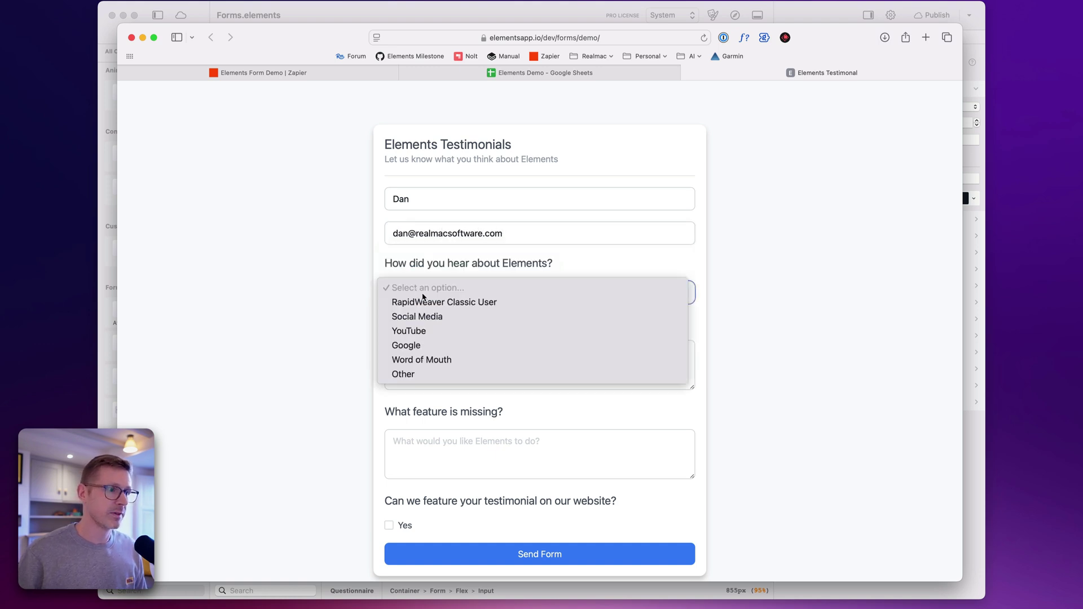
left_click(492, 360)
Answer 'It's still great!' and 'Forms', grant permission, send the form, and return to Zapier
left_click(431, 360)
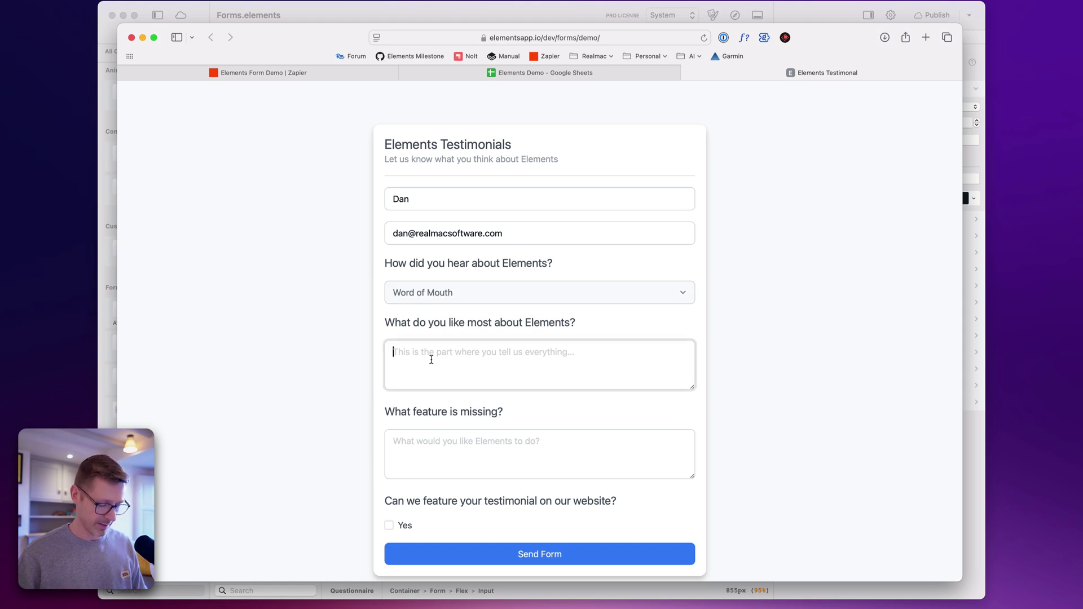
type("It's still great!")
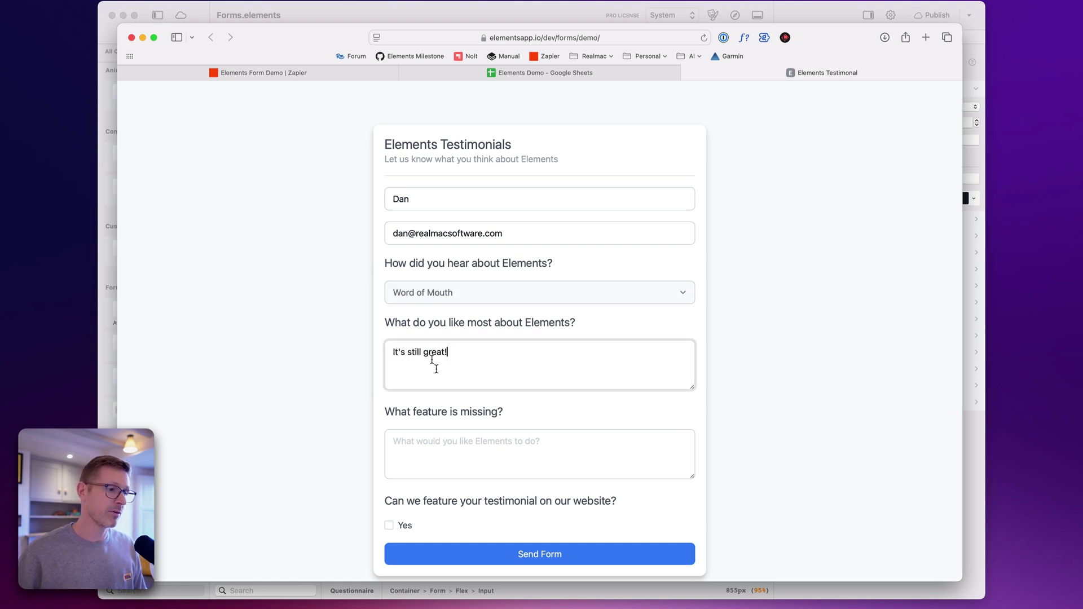
left_click(431, 443)
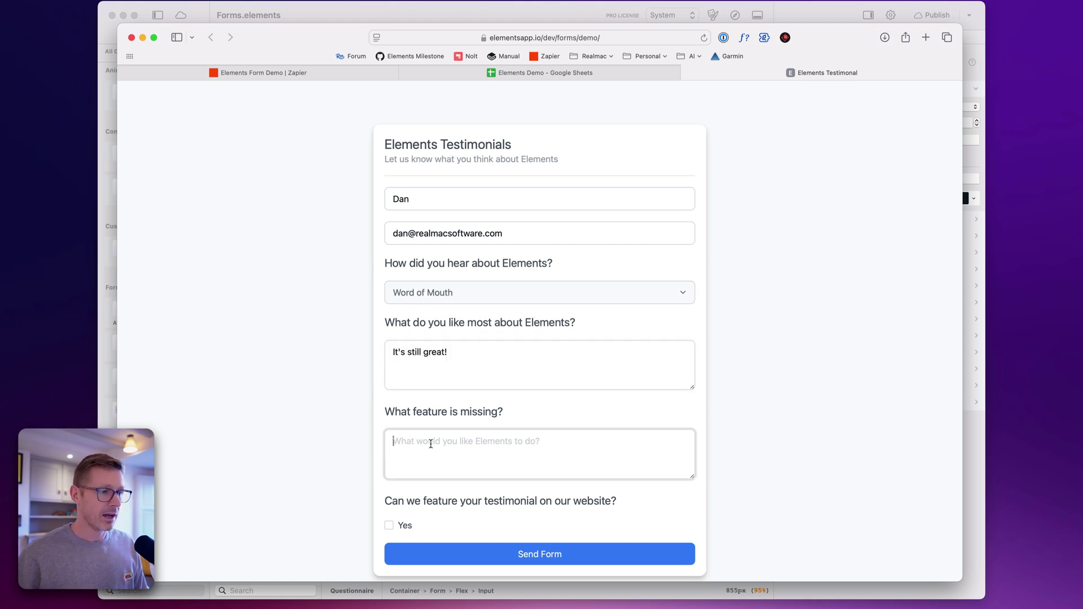
type("Forms!")
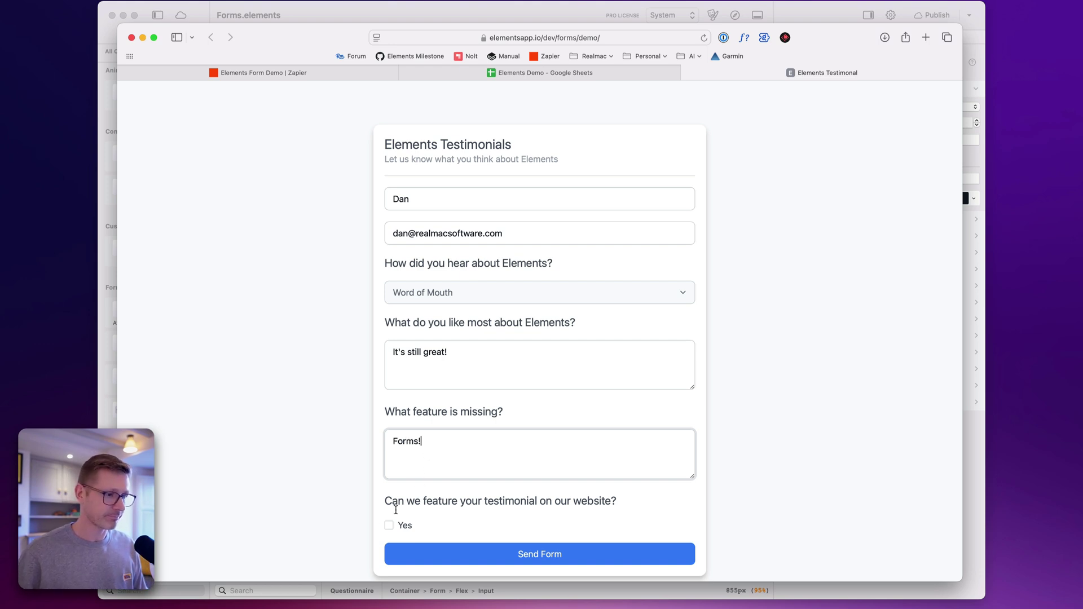
left_click(389, 526)
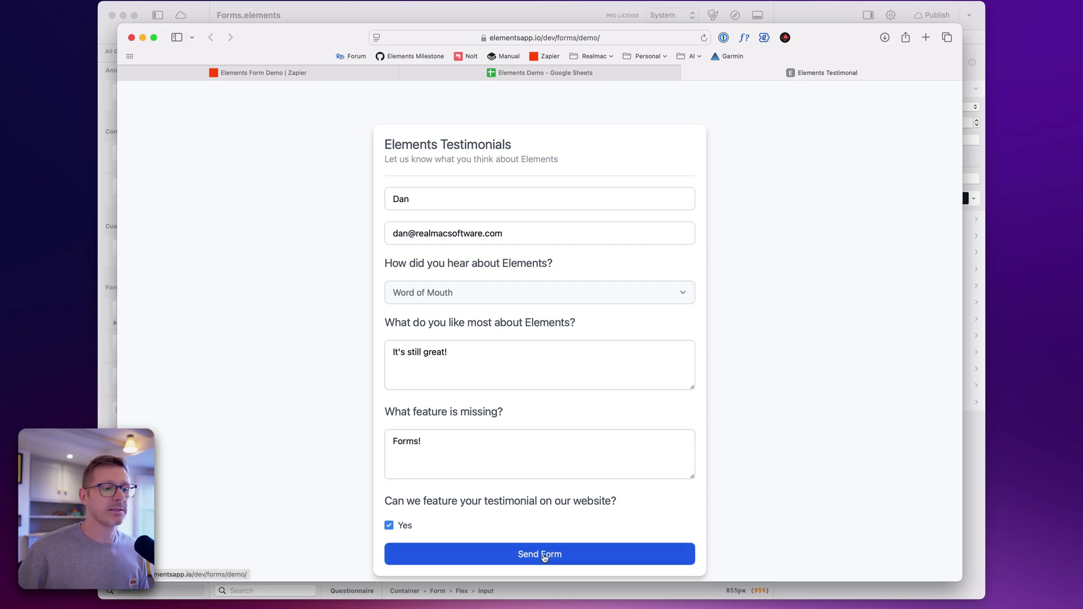
left_click(562, 556)
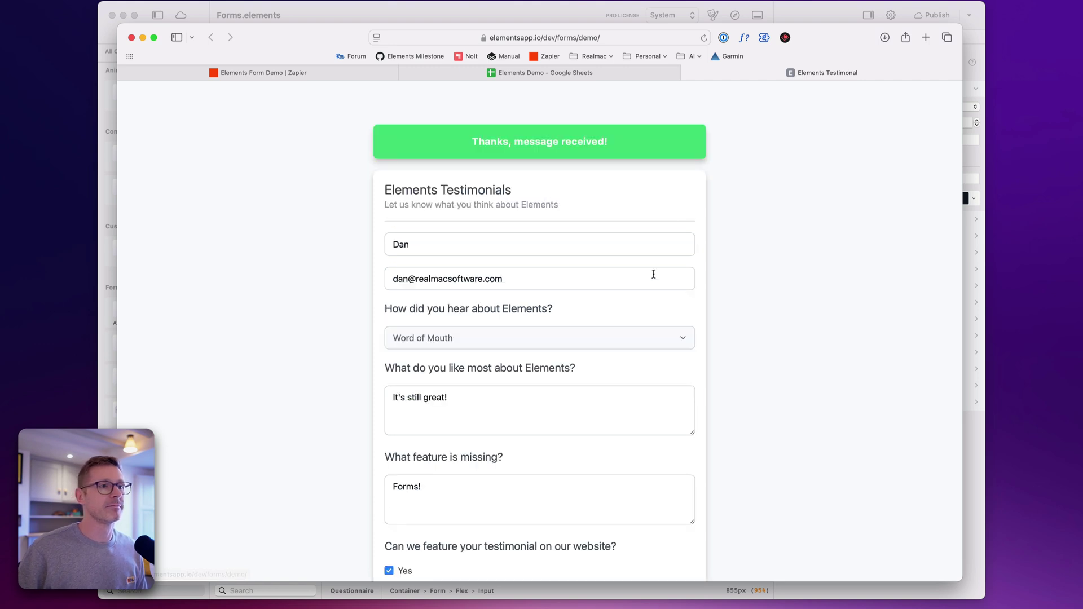
left_click(309, 72)
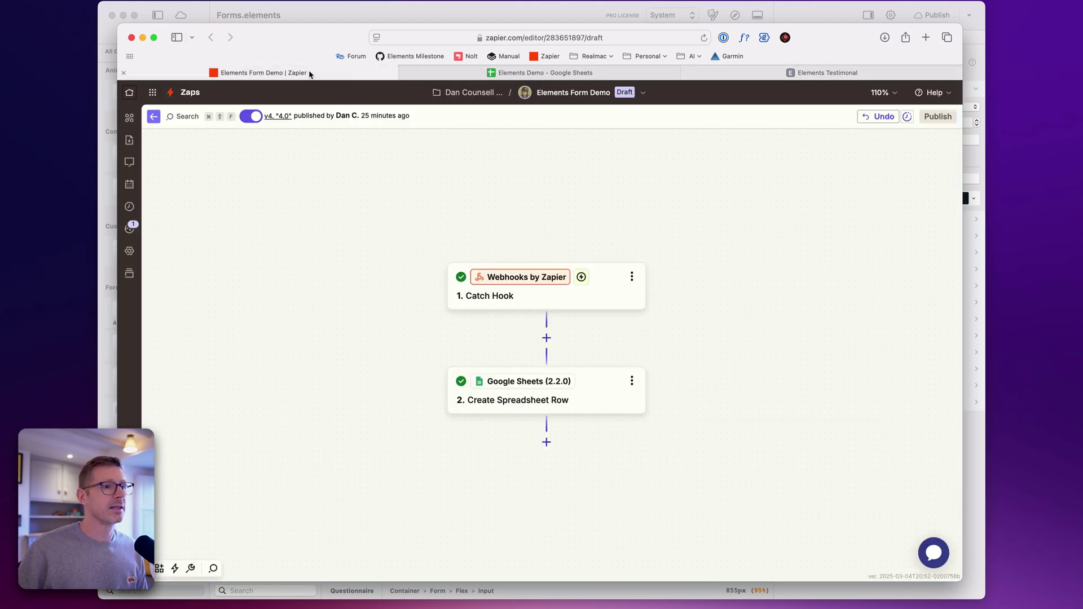
Fetch new Catch Hook records and use request J as the sample submission
left_click(614, 284)
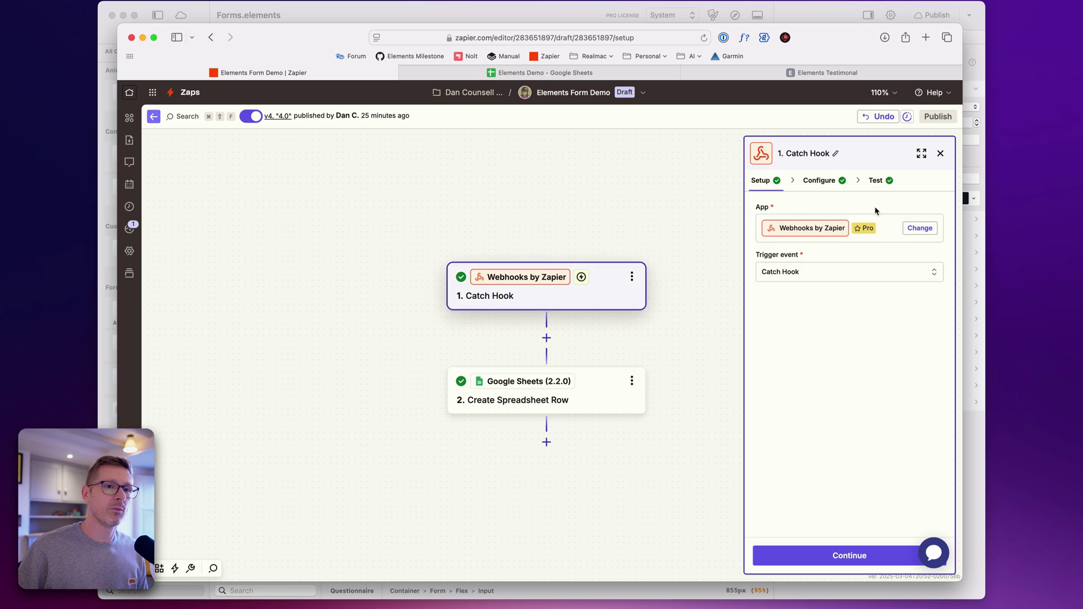
left_click(852, 558)
left_click(857, 557)
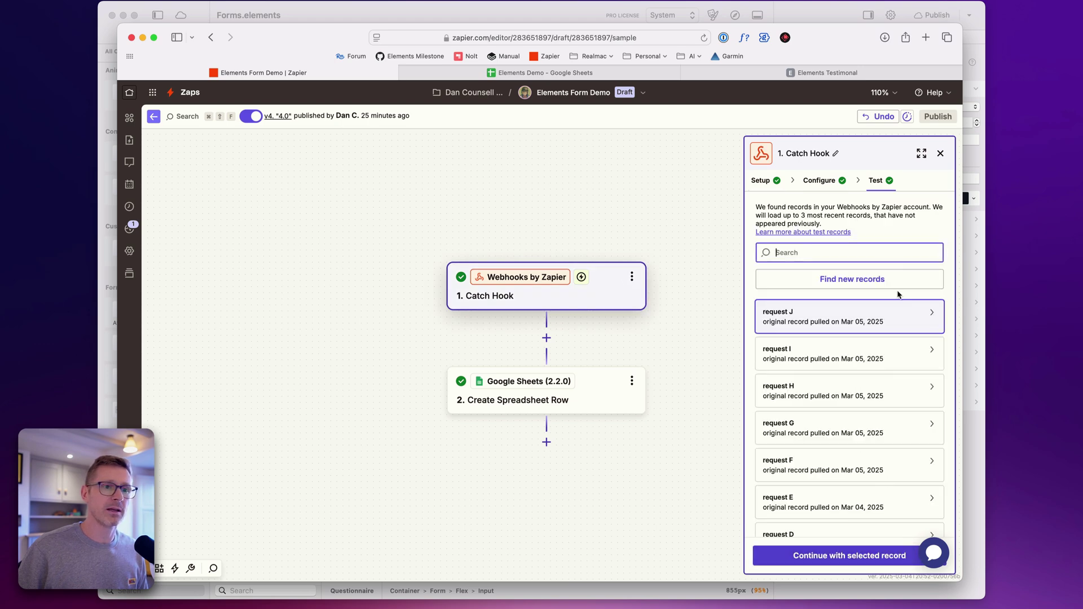
left_click(872, 371)
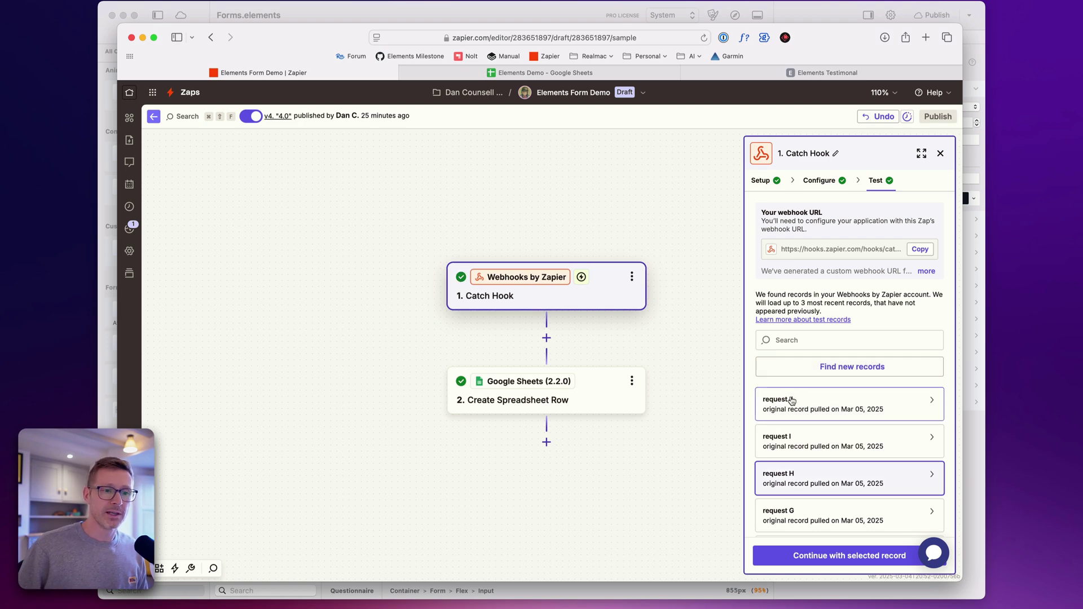
left_click(841, 403)
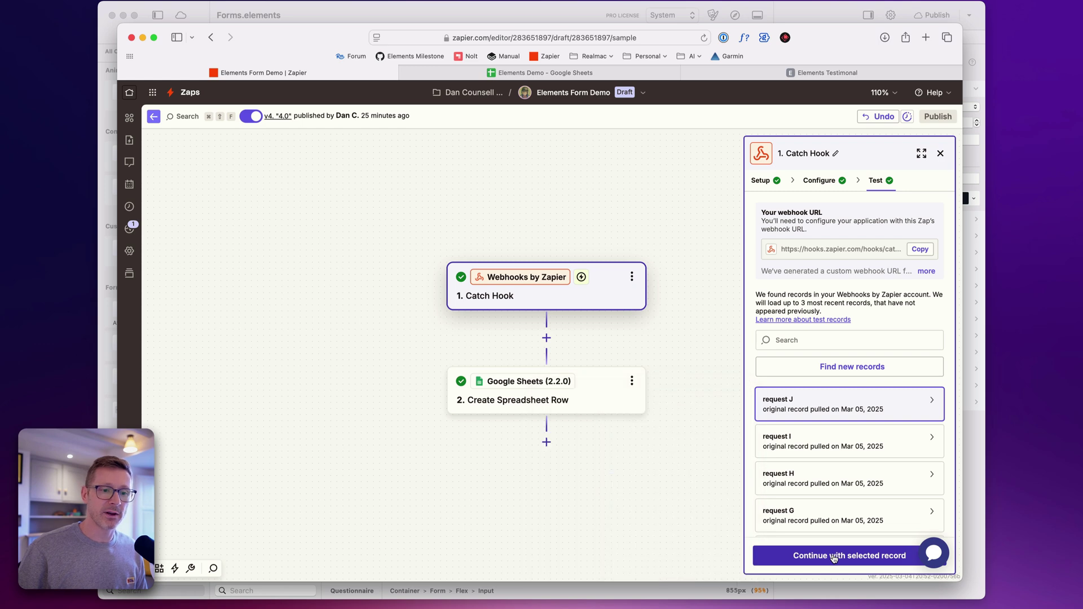
left_click(864, 557)
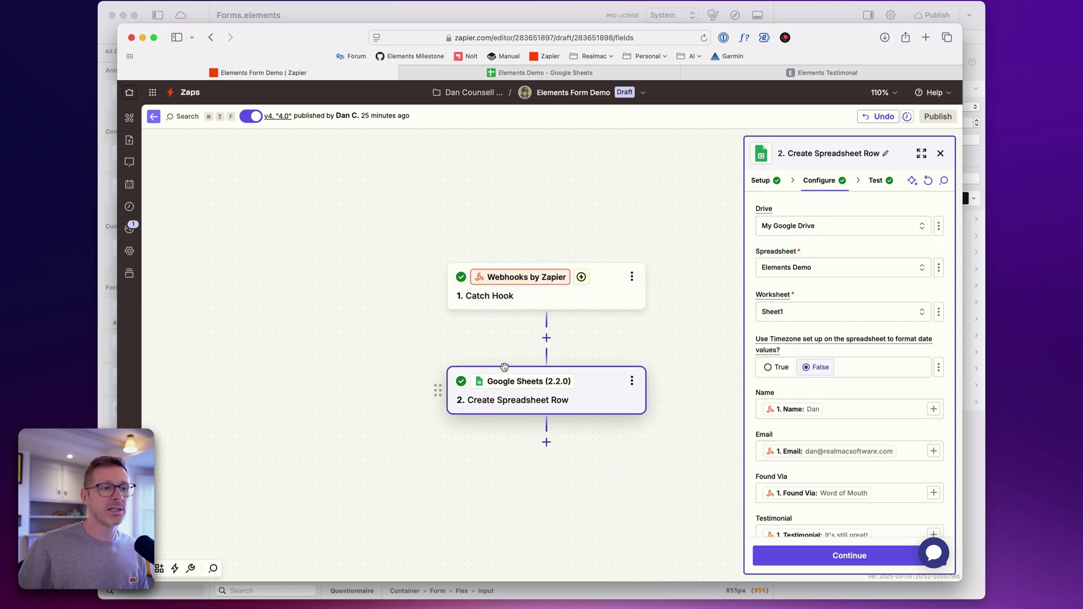
Refresh the sheet columns and map Missing Features to the webhook's Missing value
scroll(860, 418, "down", 3)
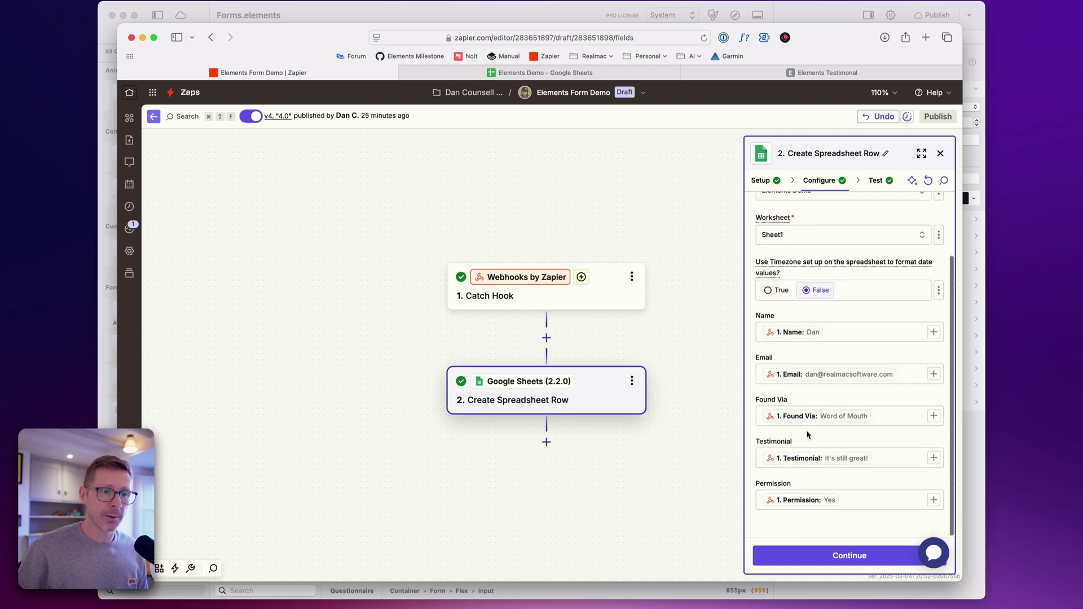
scroll(805, 395, "up", 3)
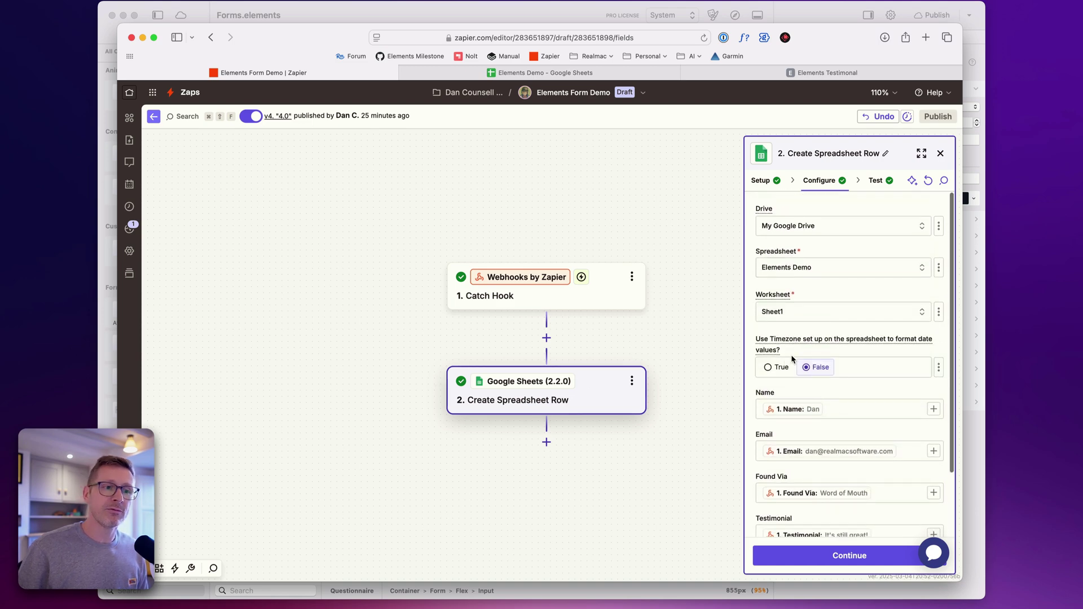
left_click(928, 181)
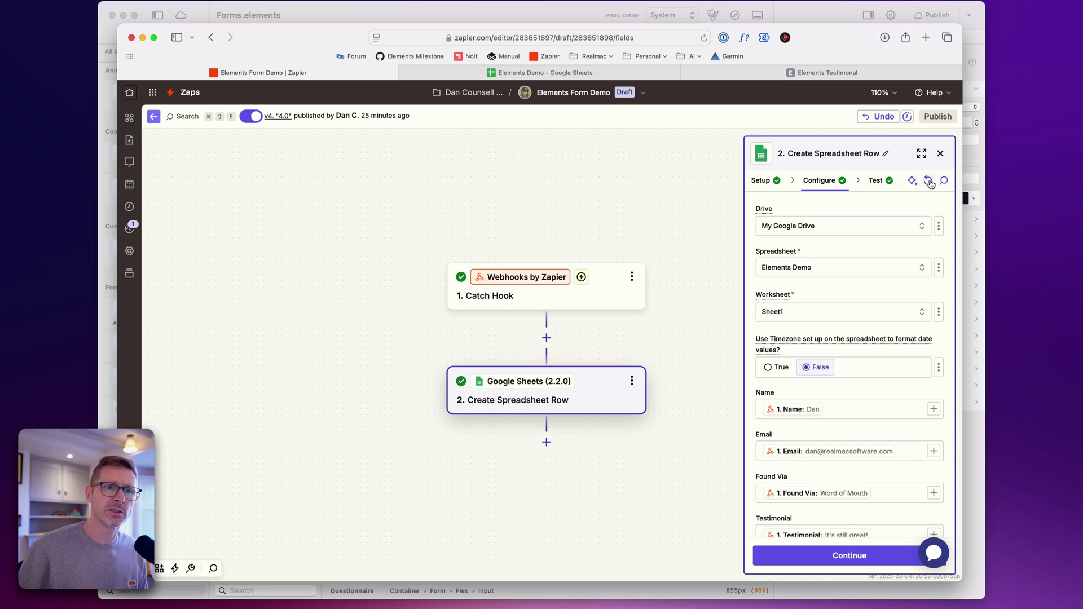
scroll(867, 355, "down", 3)
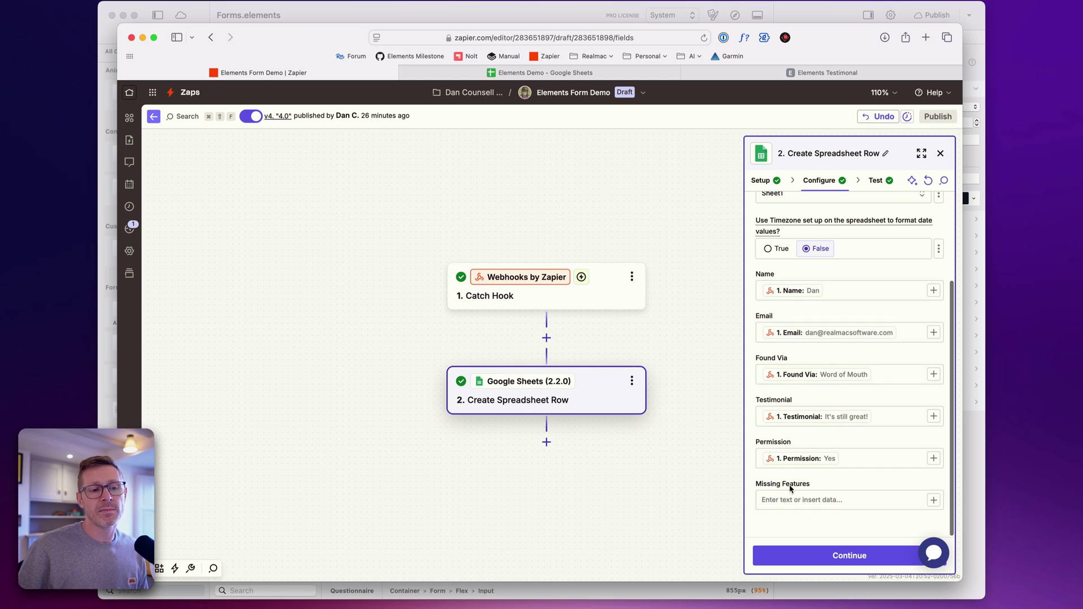
left_click(875, 499)
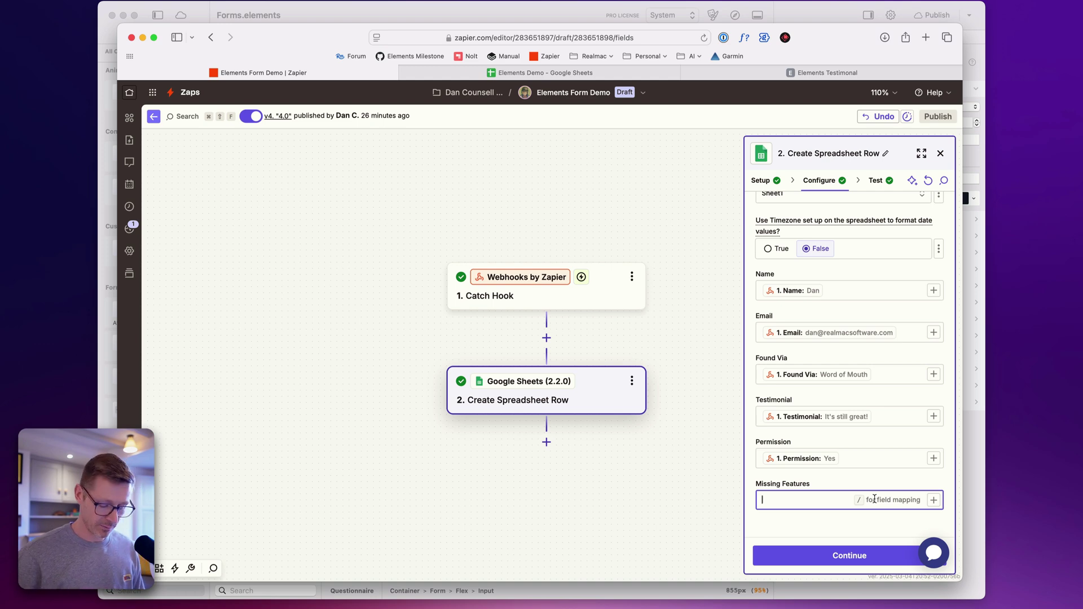
type("/")
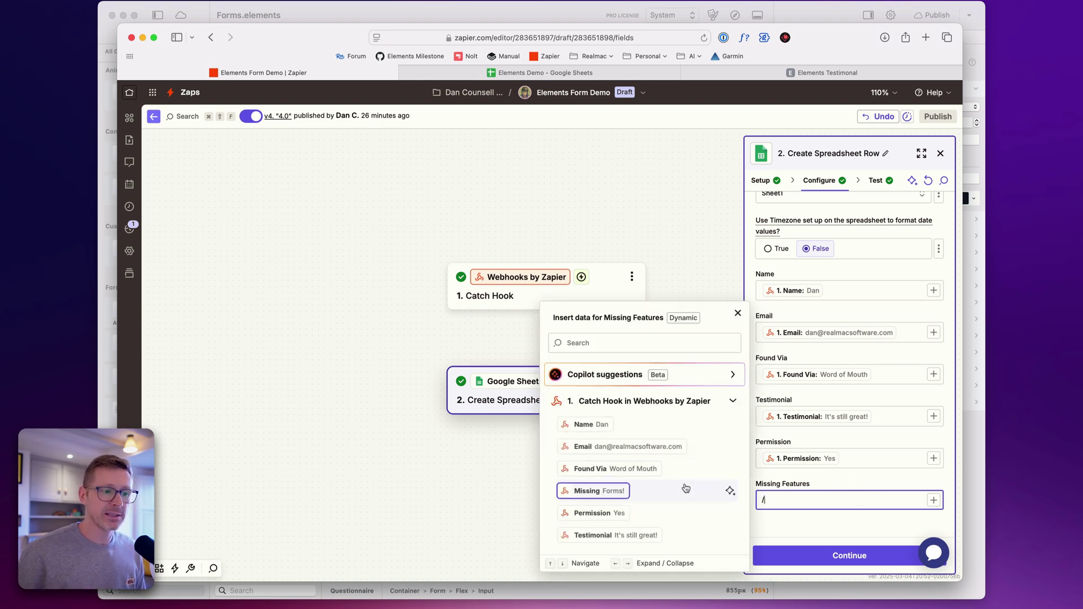
left_click(595, 491)
left_click(856, 526)
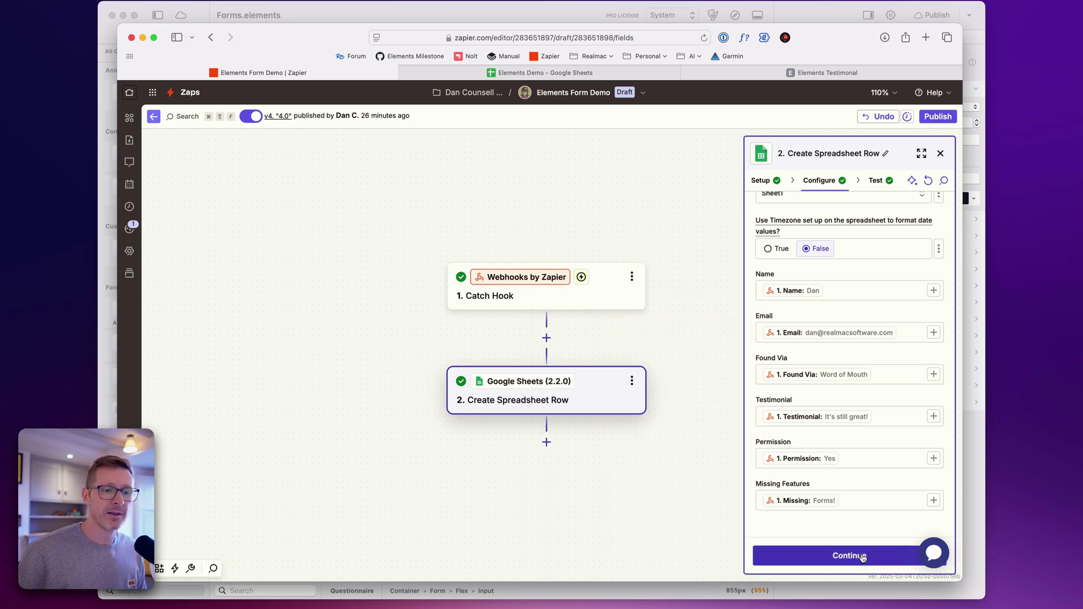
left_click(862, 556)
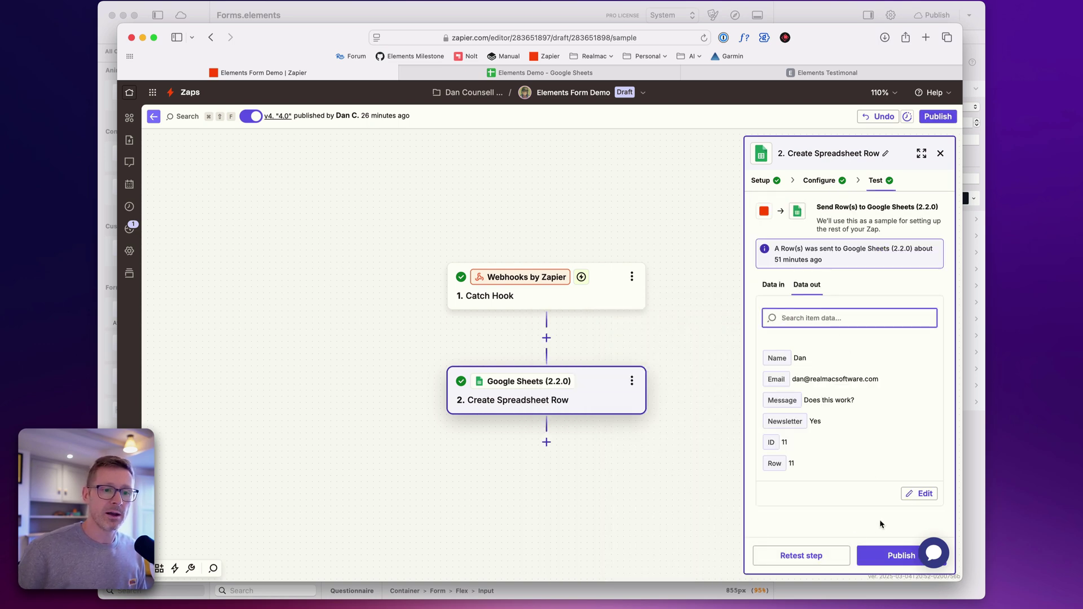
Publish the Zap as version '5', dismiss the notices, and return to the testimonial form
left_click(896, 556)
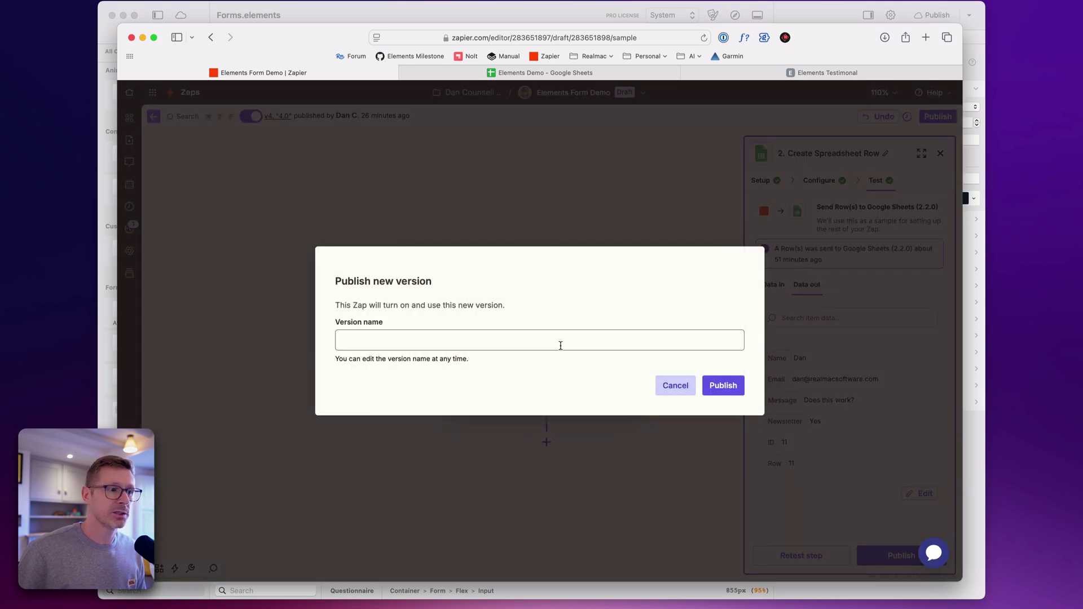
type("5.0")
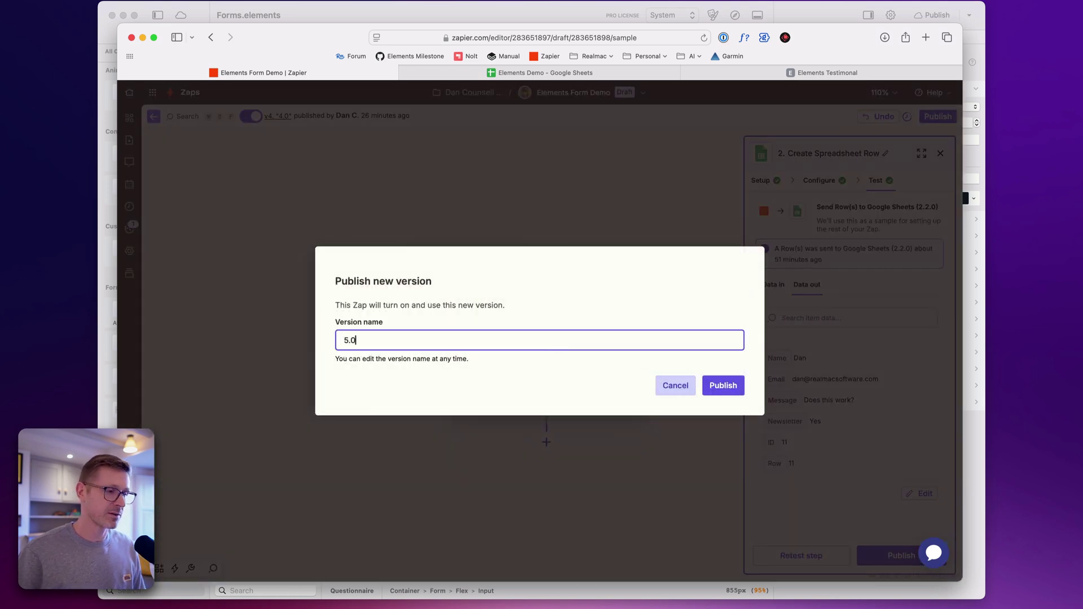
key("BackSpace")
key("BackSpace")
left_click(722, 386)
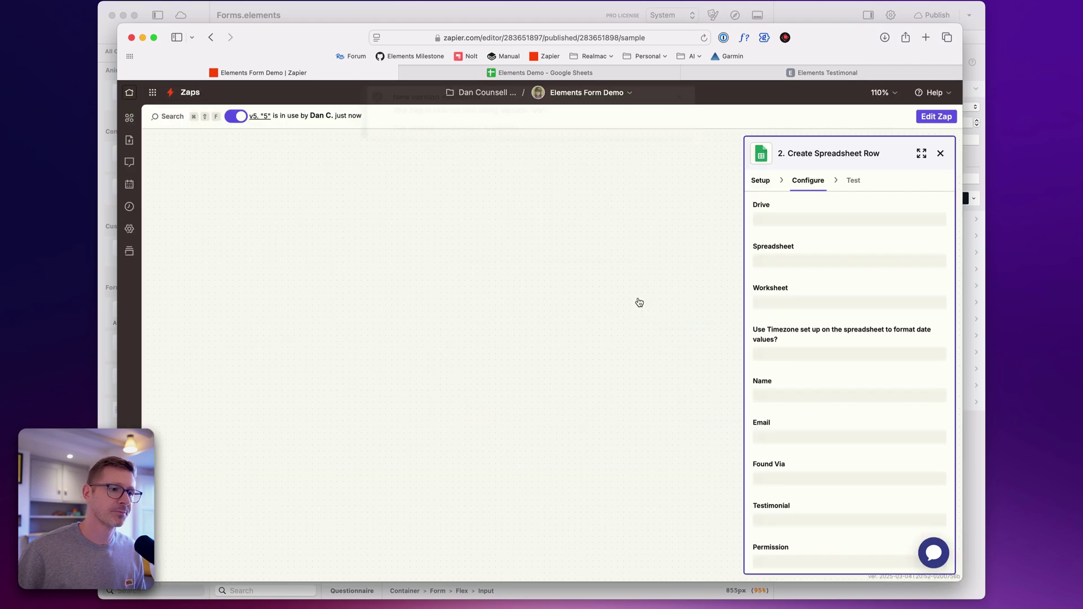
left_click(679, 109)
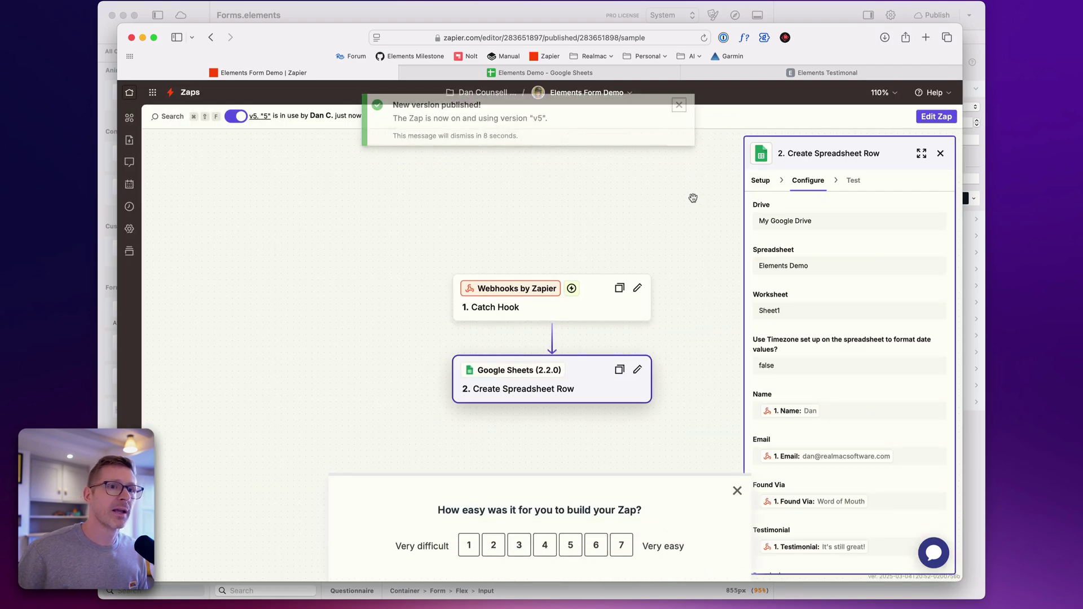
left_click(736, 490)
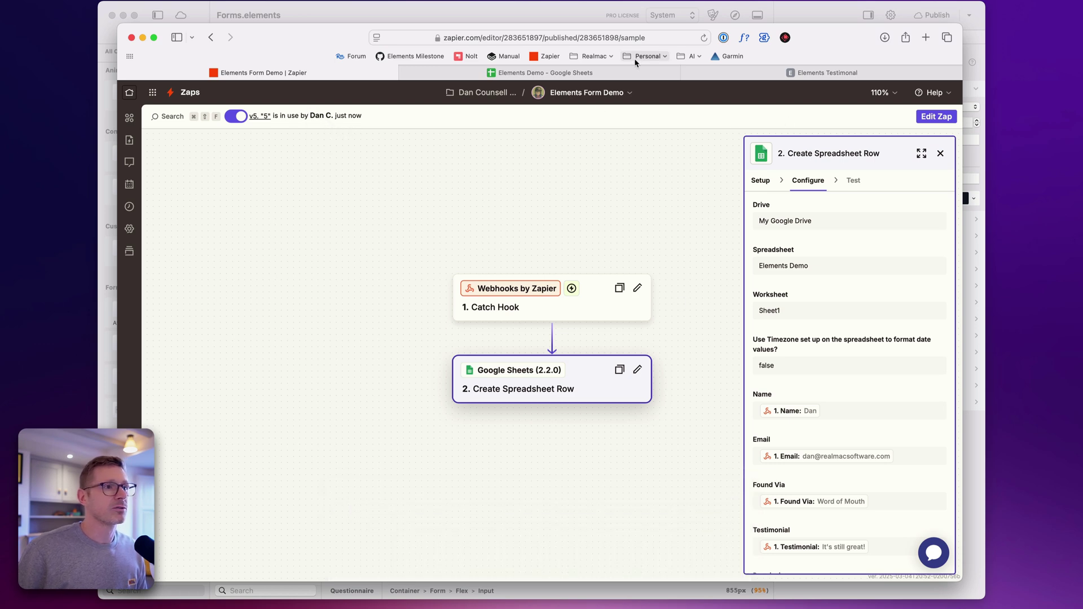
left_click(738, 74)
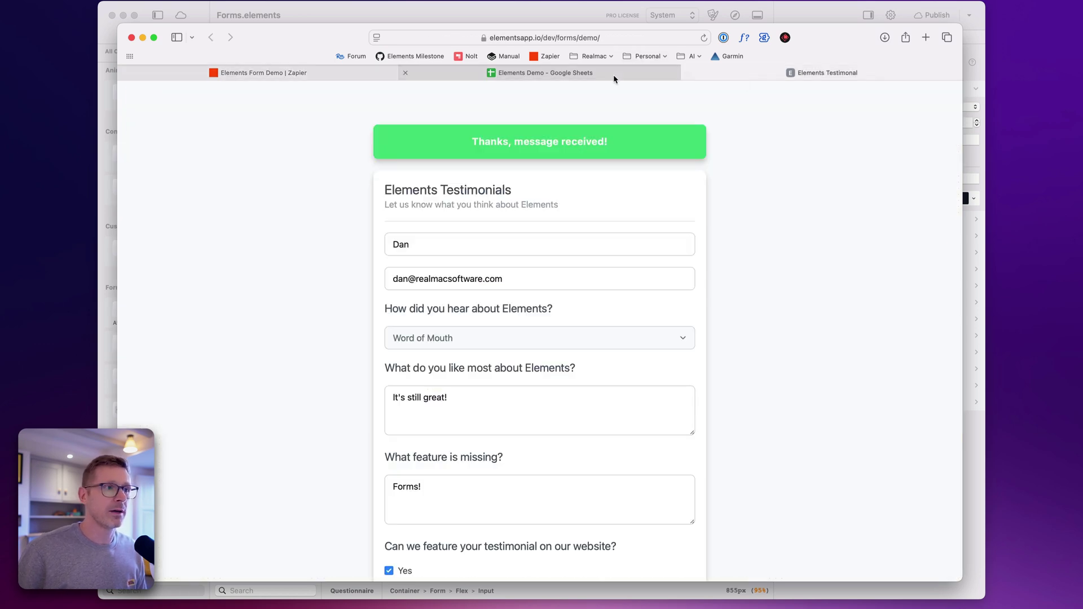
left_click(613, 75)
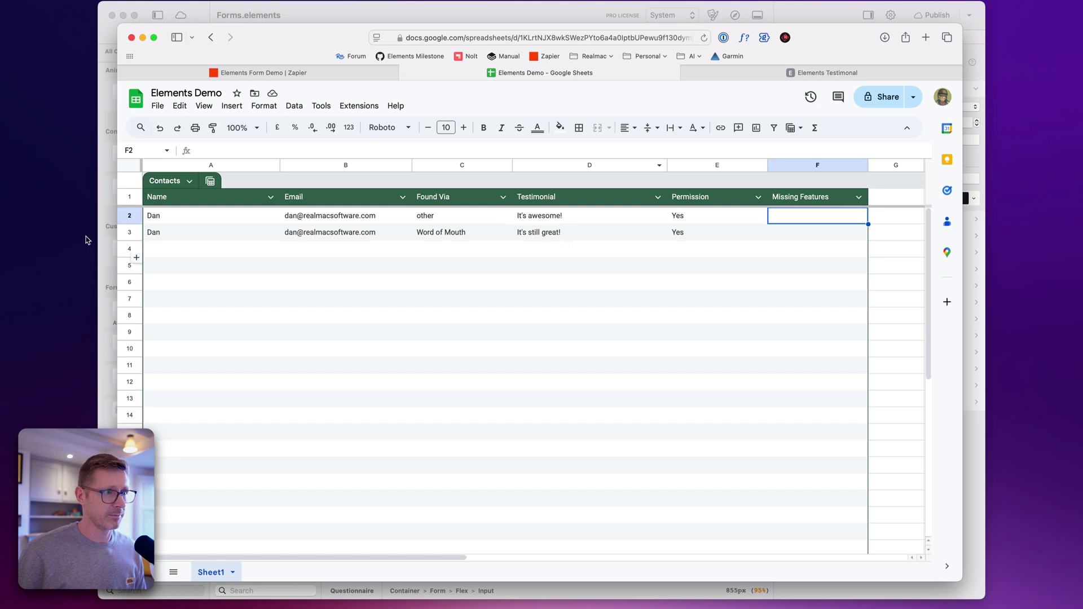
left_click_drag(194, 230, 805, 237)
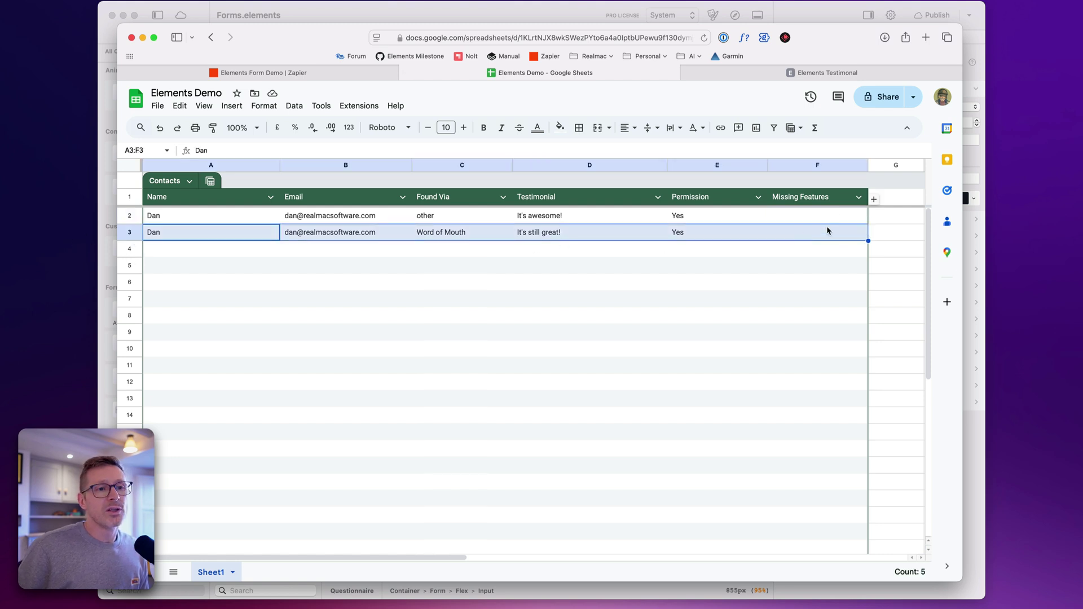
left_click(820, 235)
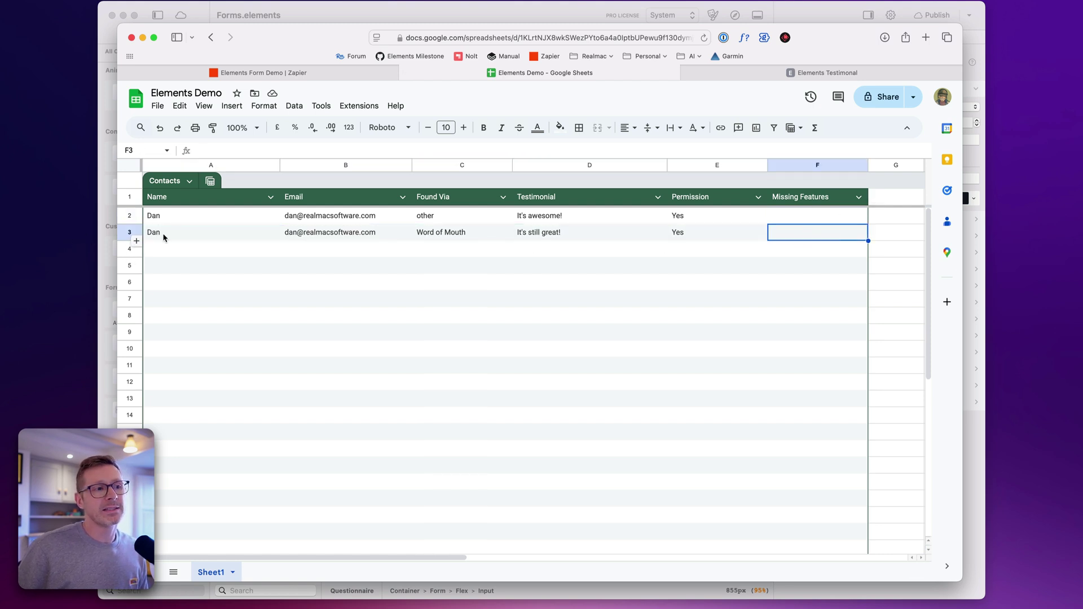
left_click_drag(199, 235, 839, 237)
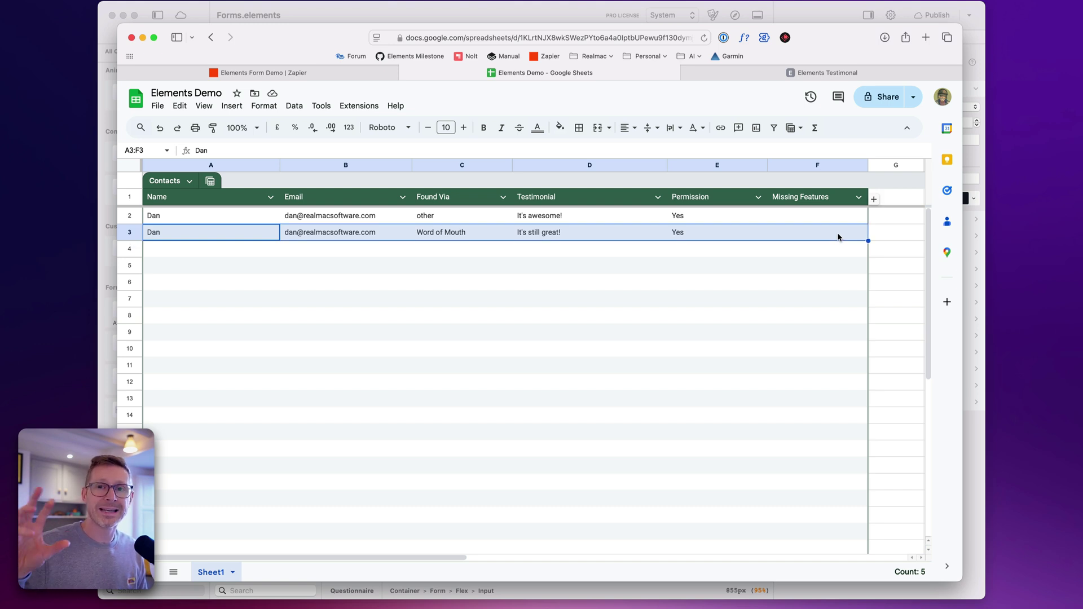
left_click(769, 78)
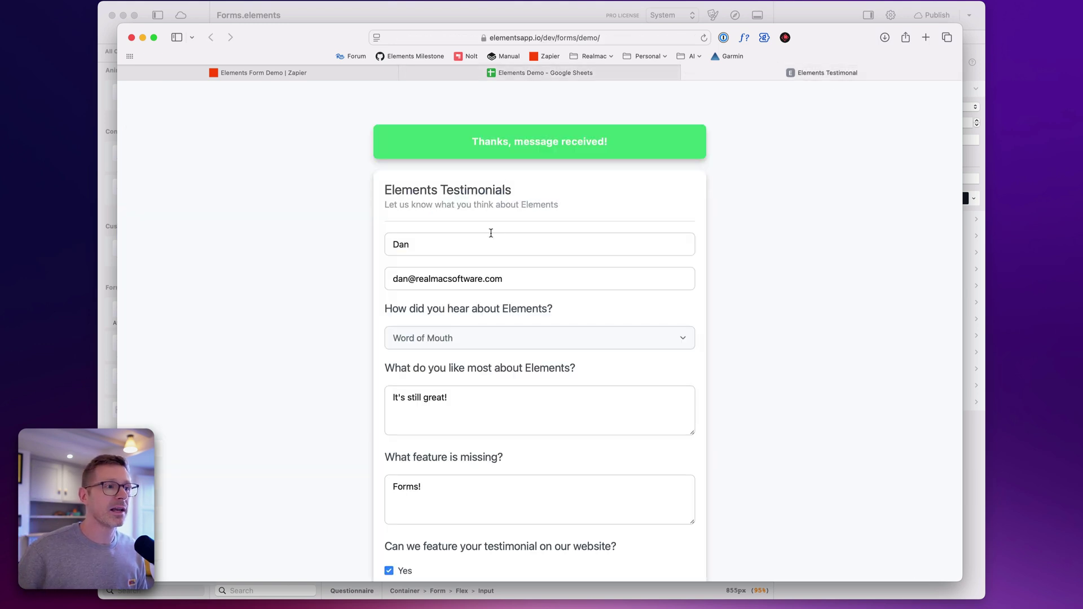
left_click(704, 39)
left_click(592, 365)
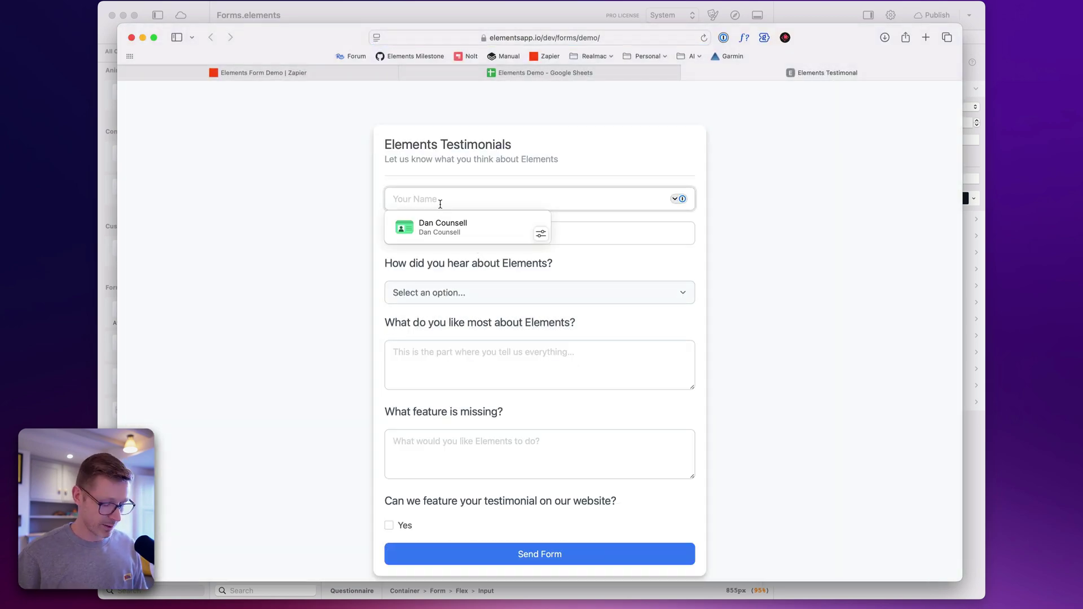
Enter the tester's name and e-mail and choose YouTube as the source
type("James")
key("Tab")
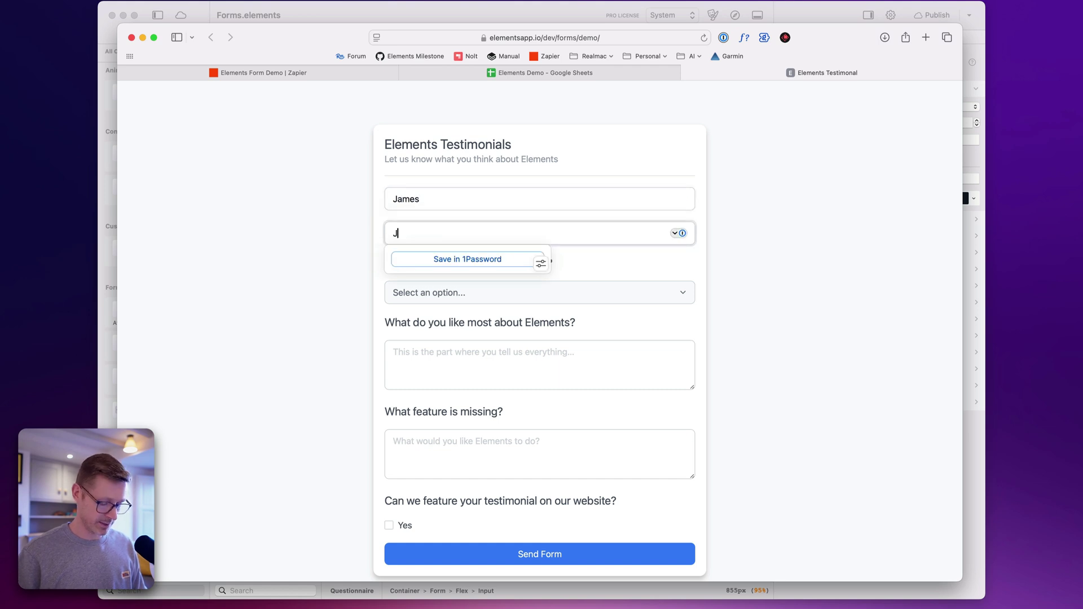
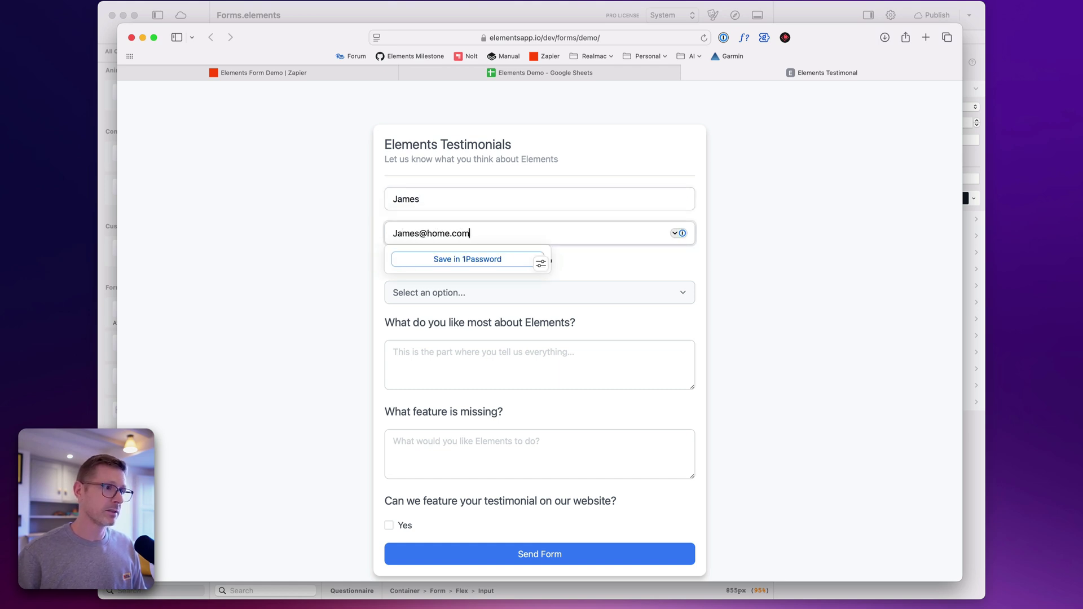
key("Tab")
left_click(451, 294)
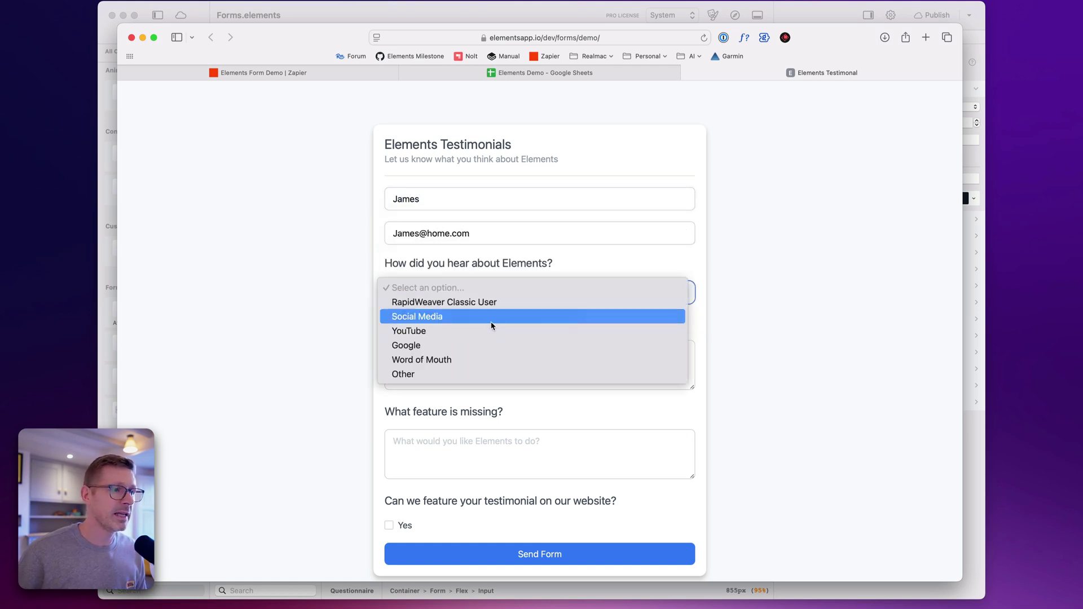
left_click(486, 332)
Answer the like-most question with 'It's a native Mac App!', correcting the 'natove' typo
left_click(452, 358)
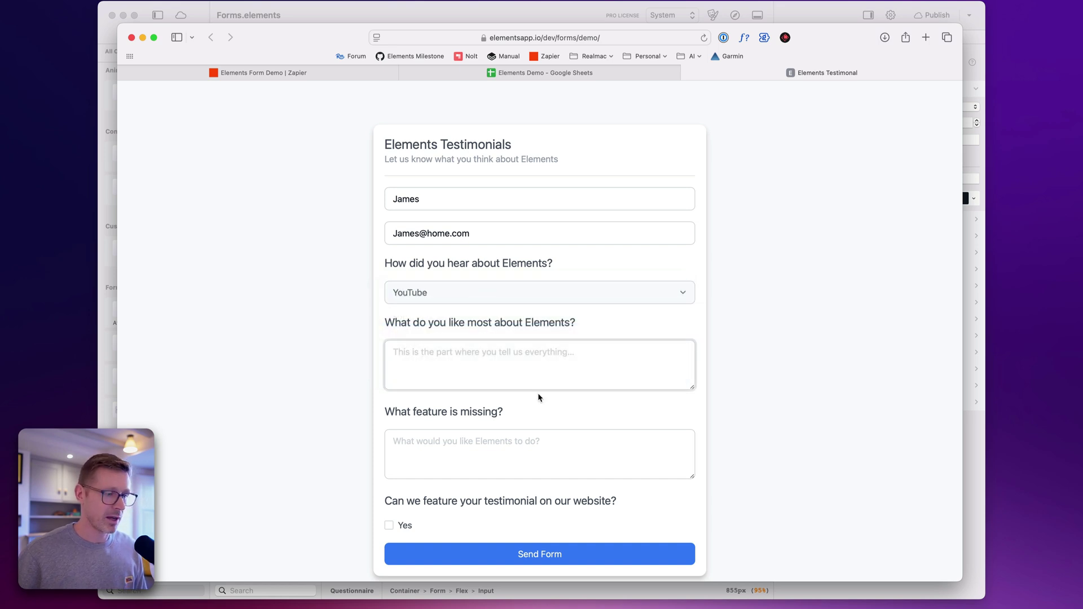
type("It's a")
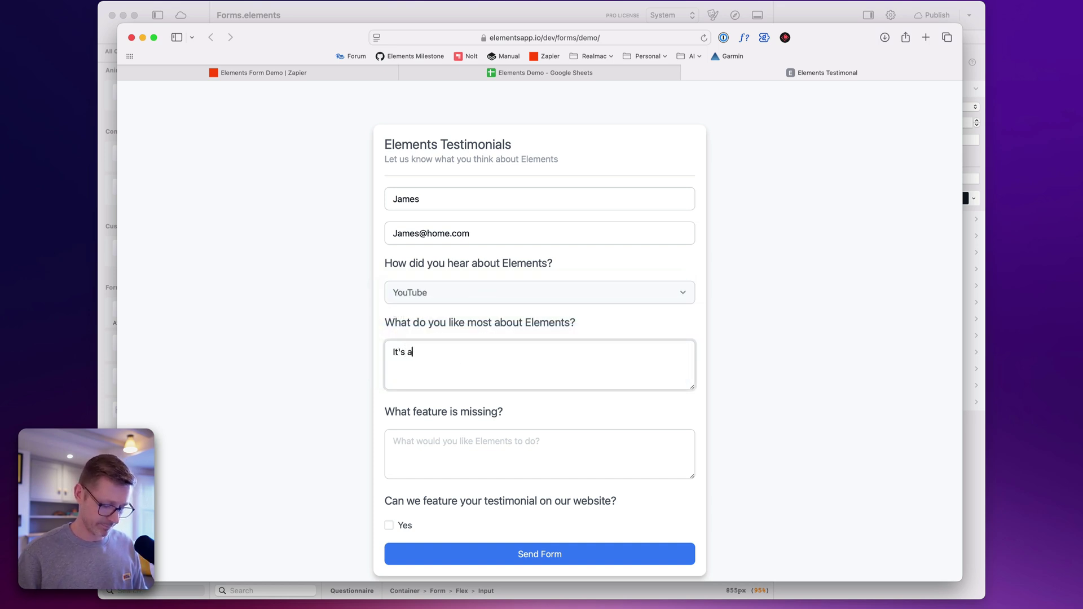
type(" natove Mac App")
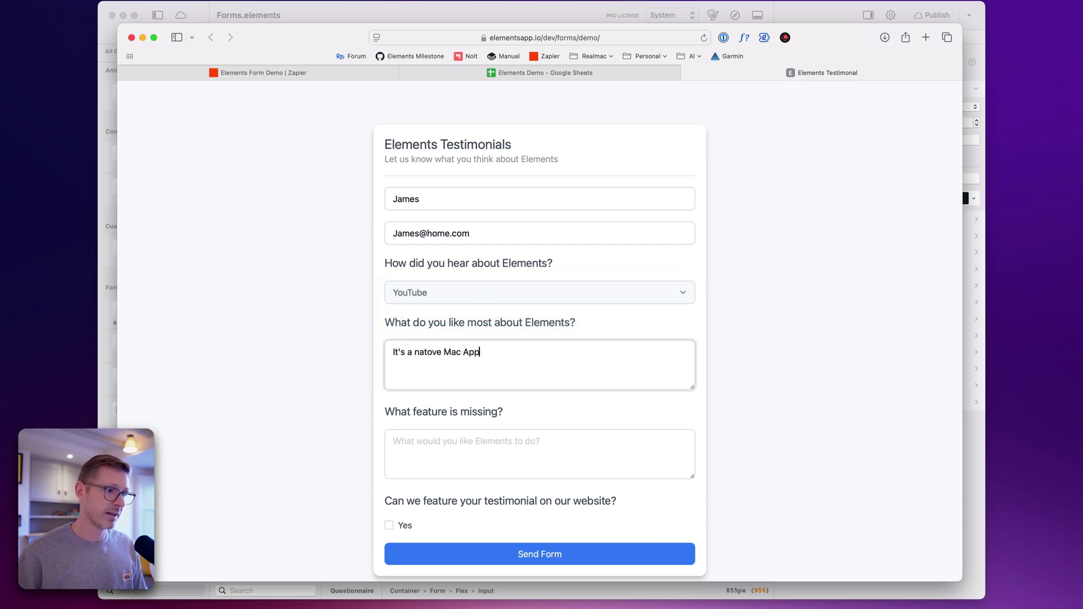
right_click(438, 352)
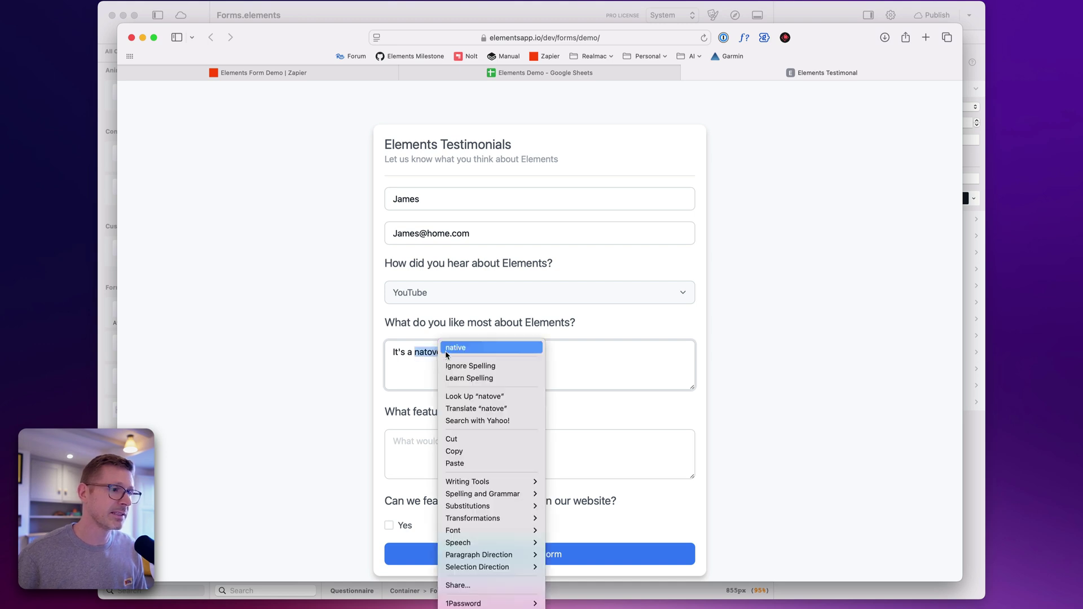
left_click(451, 346)
type("!")
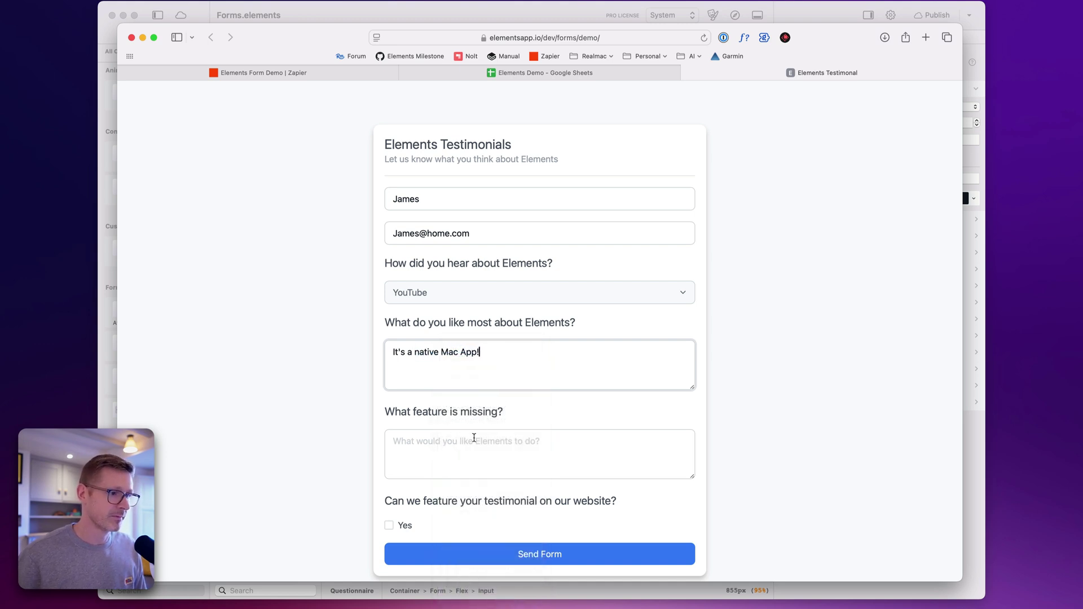
Answer 'Not sure, it seems perfect to me!', tick Yes, send the form, and open the spreadsheet
left_click(474, 438)
type("No")
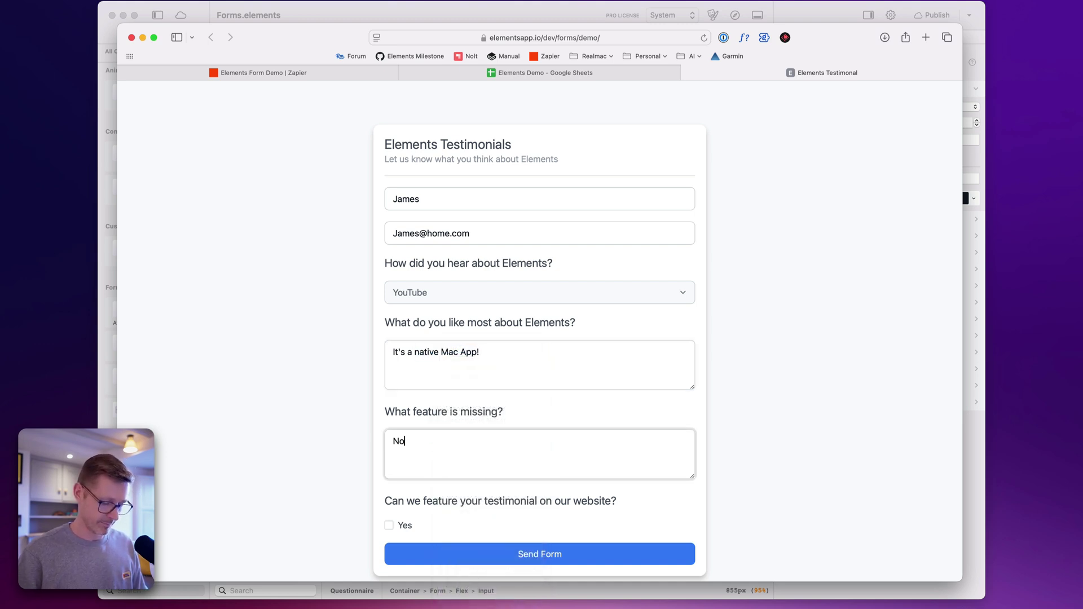
type("t sure, it s")
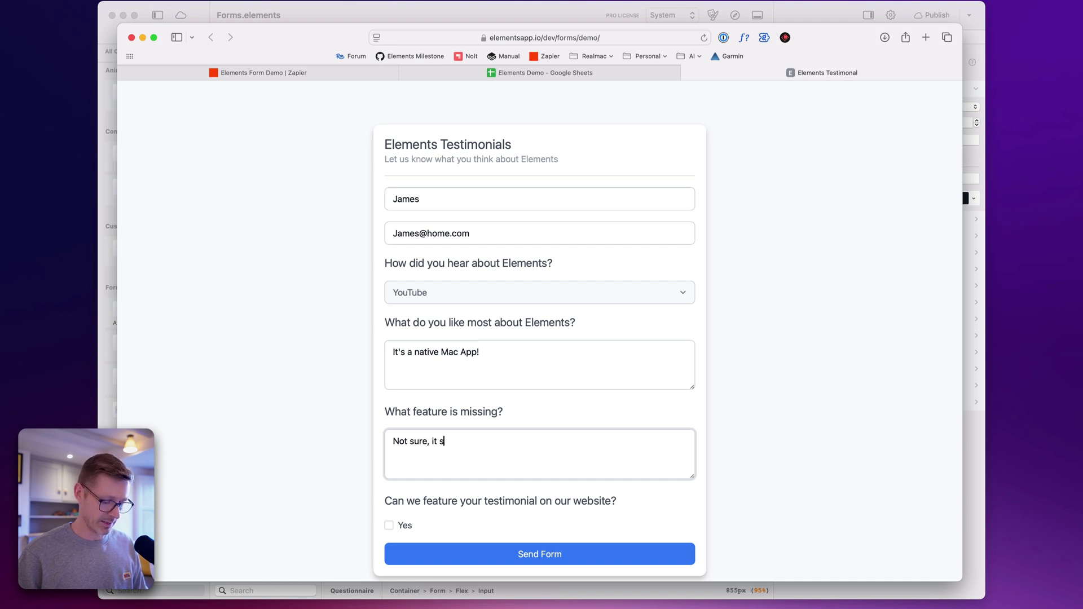
type("eems perfect to me!")
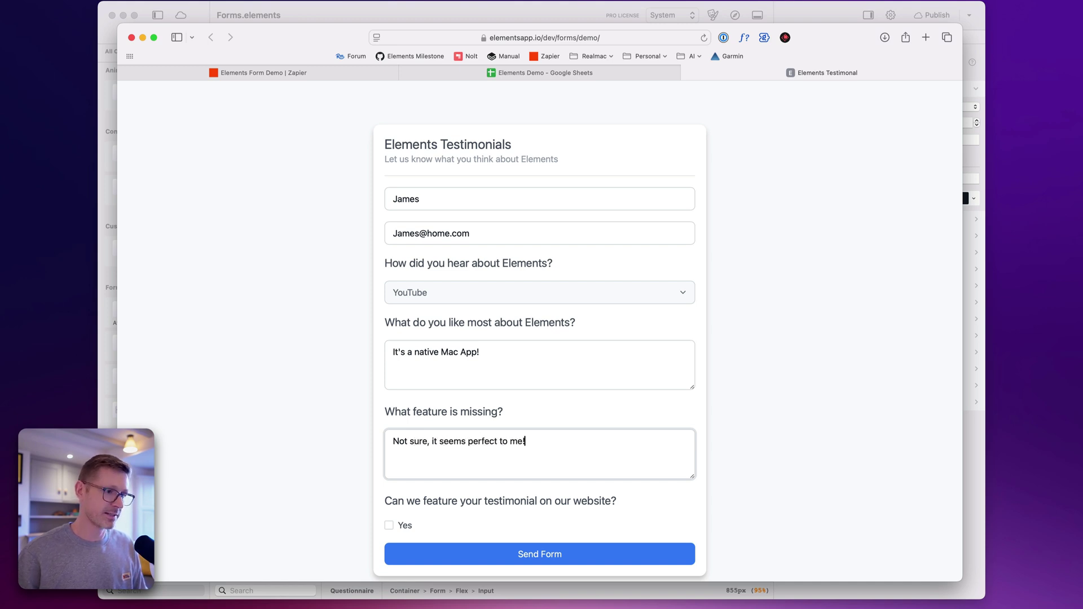
left_click(397, 528)
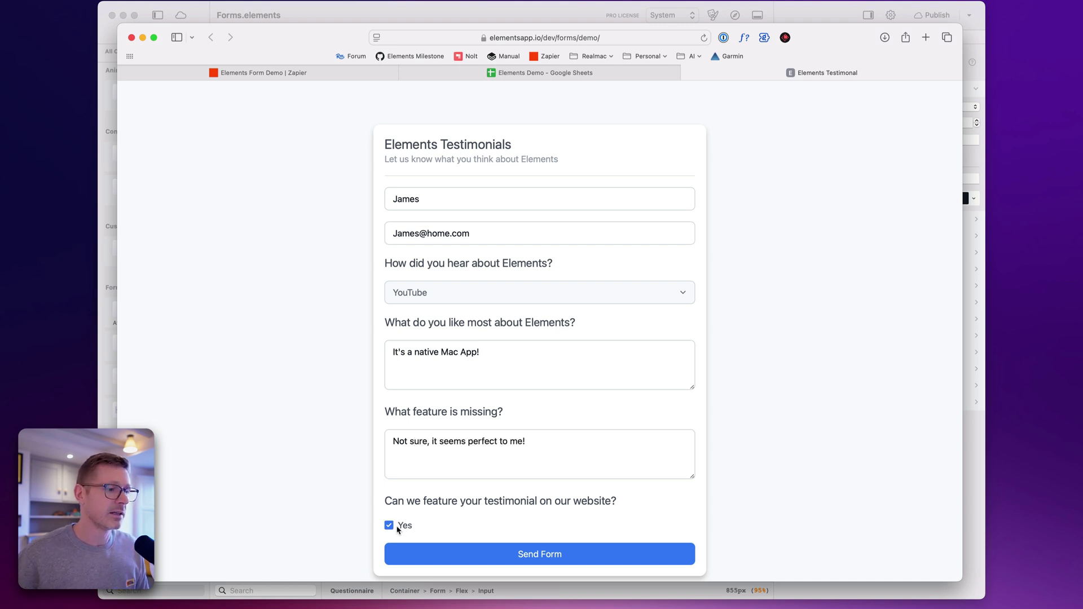
left_click(604, 554)
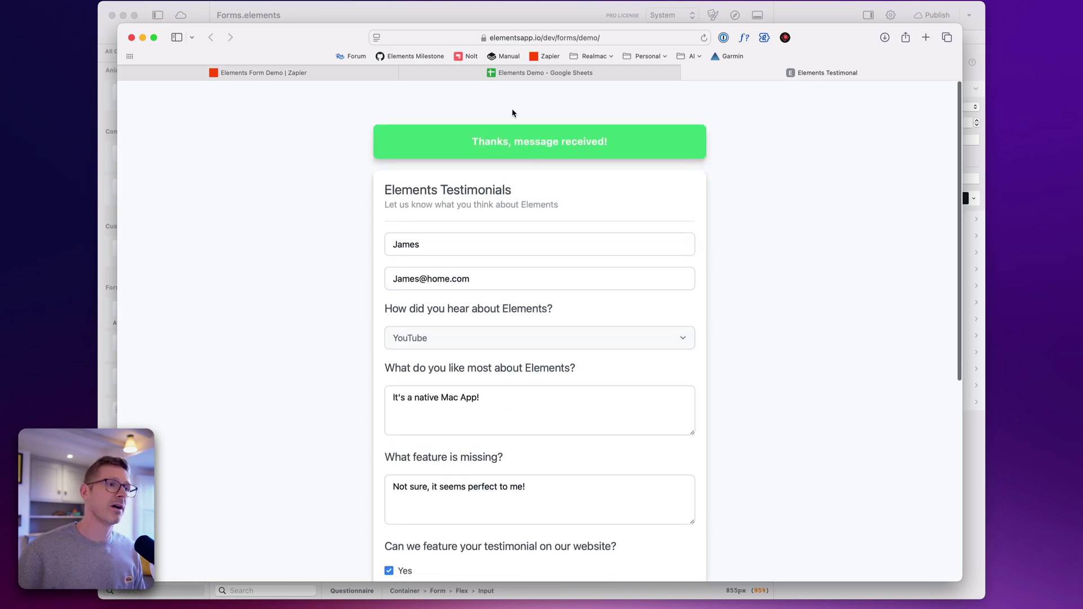
left_click(569, 79)
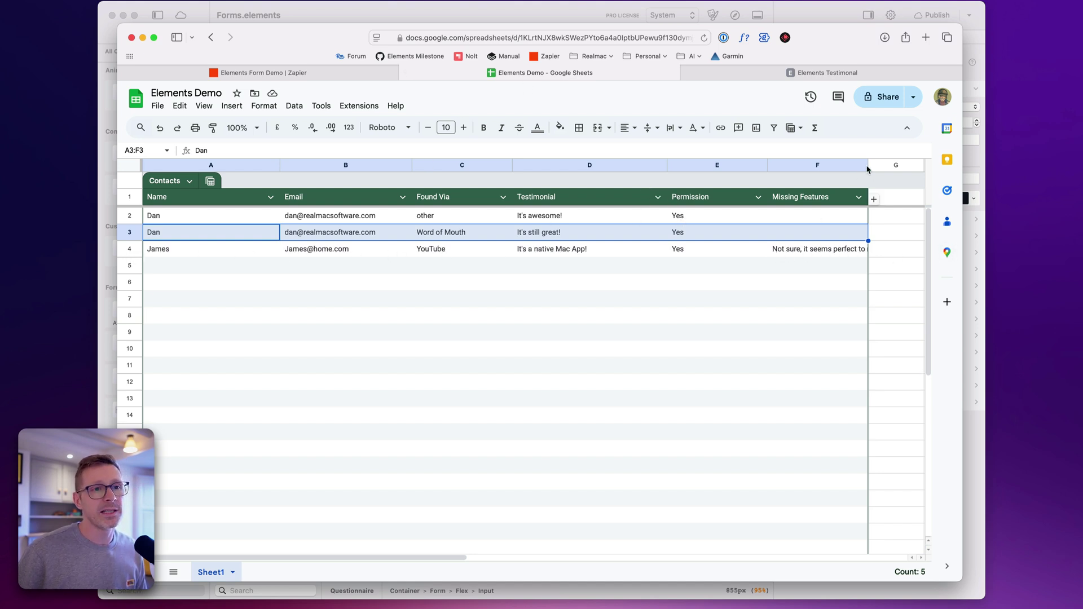
Widen column F and select F4 to read the full answer, then go back to Zapier
left_click_drag(870, 165, 892, 164)
left_click(855, 249)
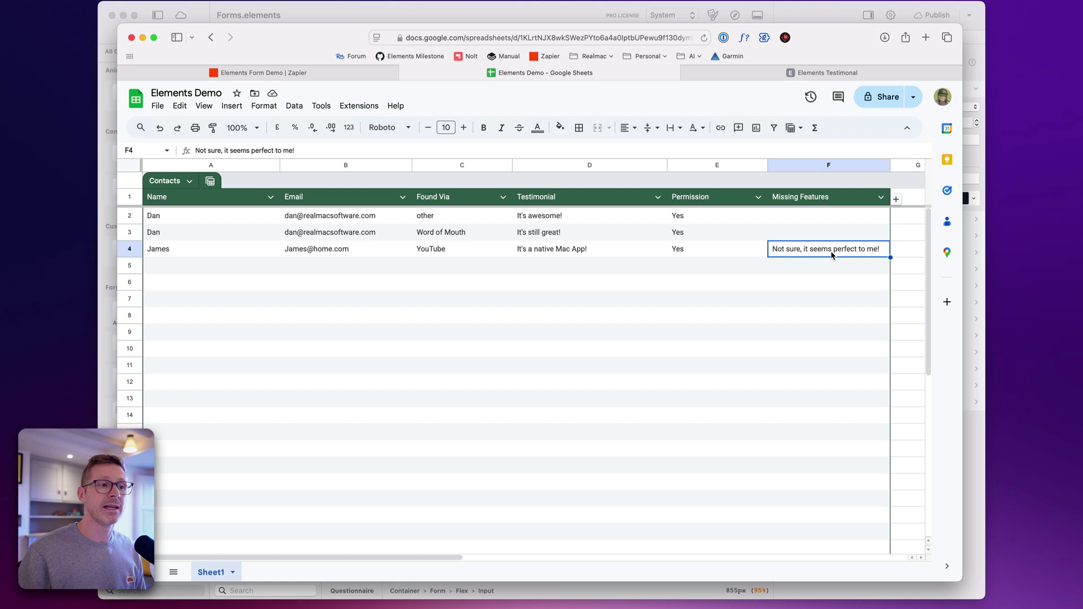
left_click(322, 79)
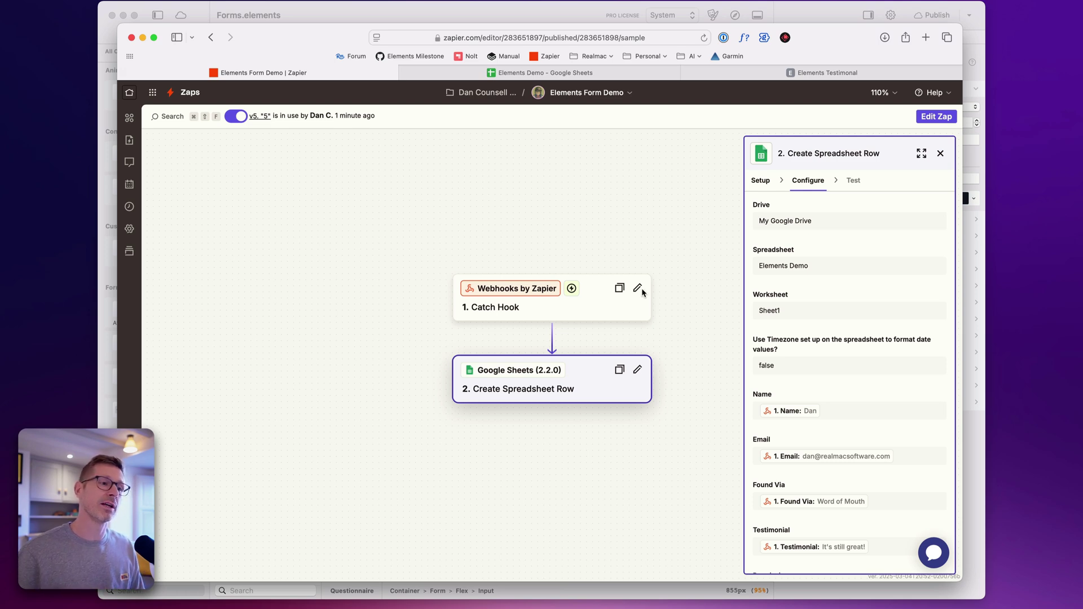
Put the Zap into draft and add an empty action step between Catch Hook and Create Spreadsheet Row
left_click(608, 311)
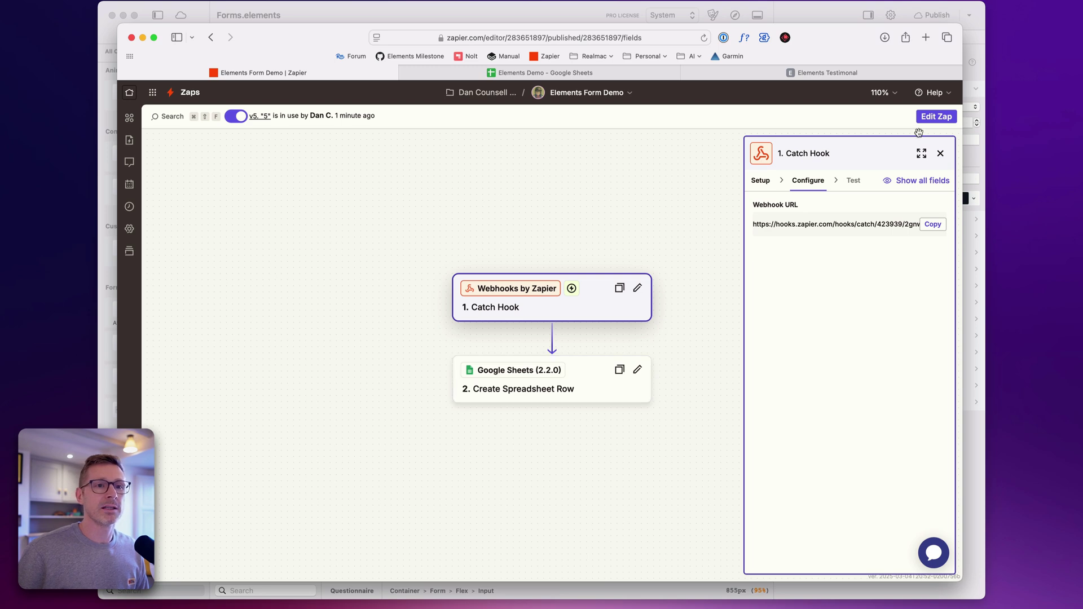
left_click(934, 117)
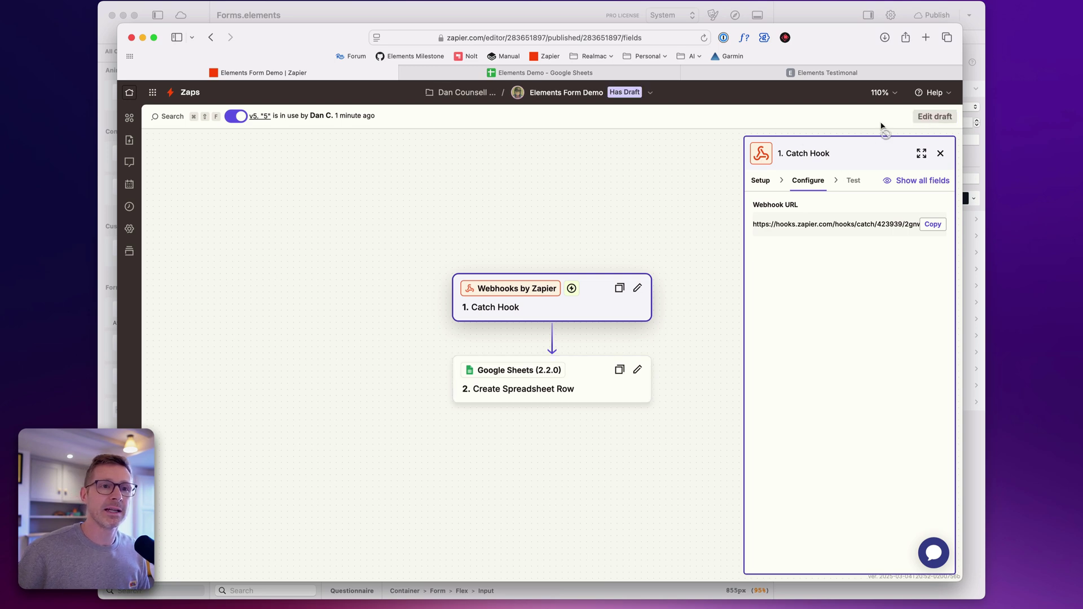
left_click(551, 339)
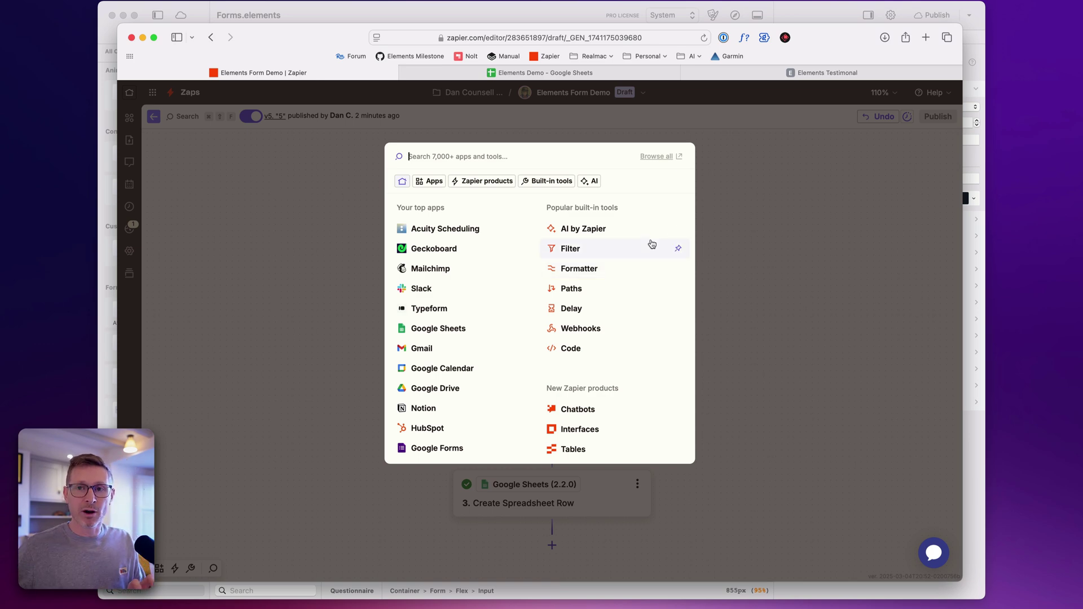
left_click(739, 179)
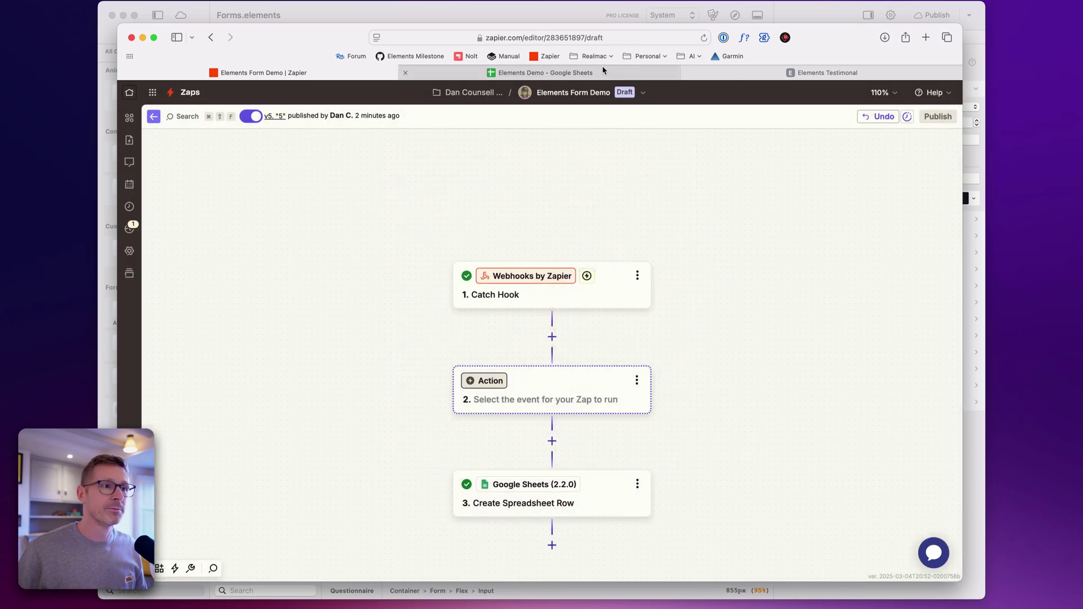
Scroll through the submitted testimonial page in Safari, then switch back to Elements
left_click(603, 74)
left_click(766, 73)
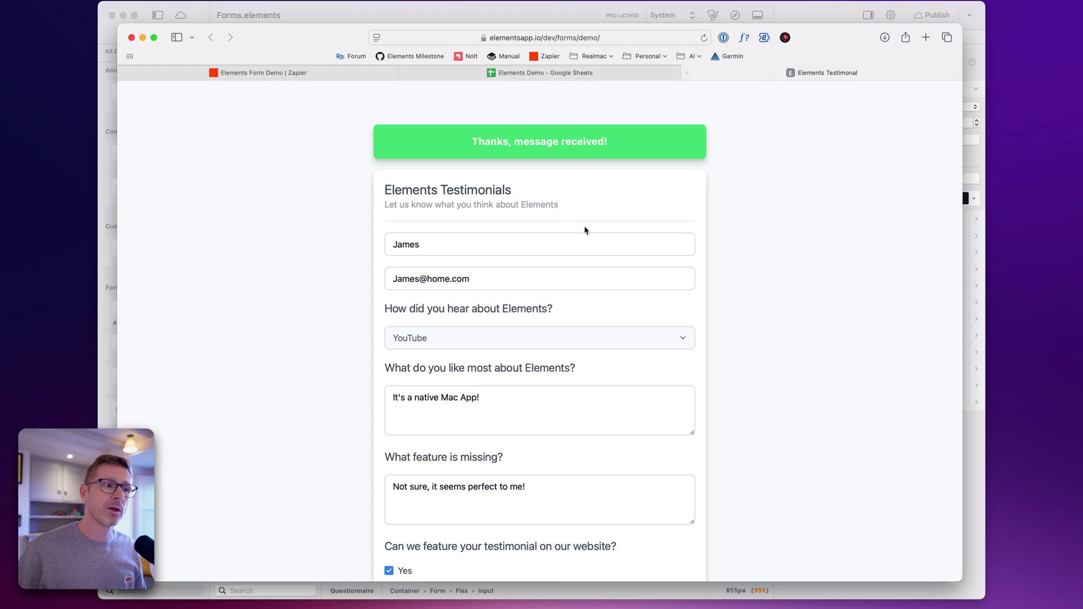
scroll(572, 434, "down", 3)
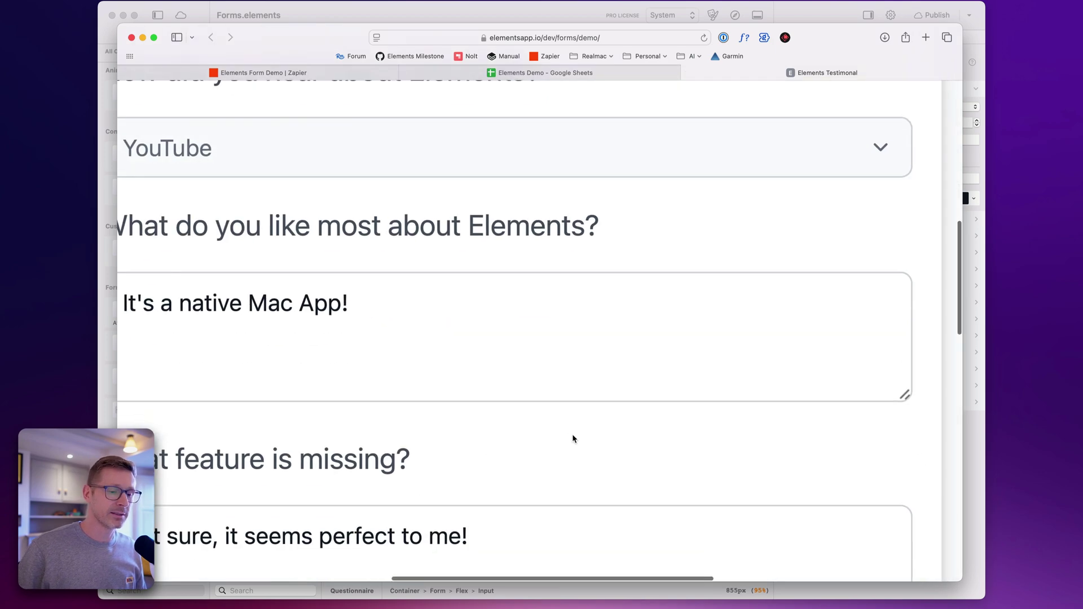
scroll(587, 401, "up", 3)
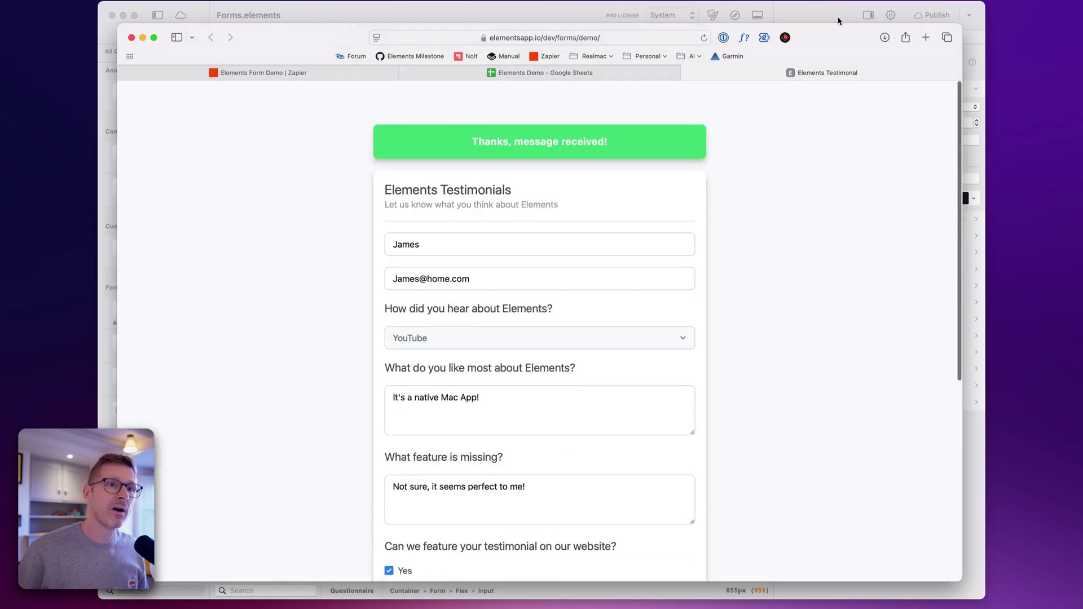
key("super+Tab")
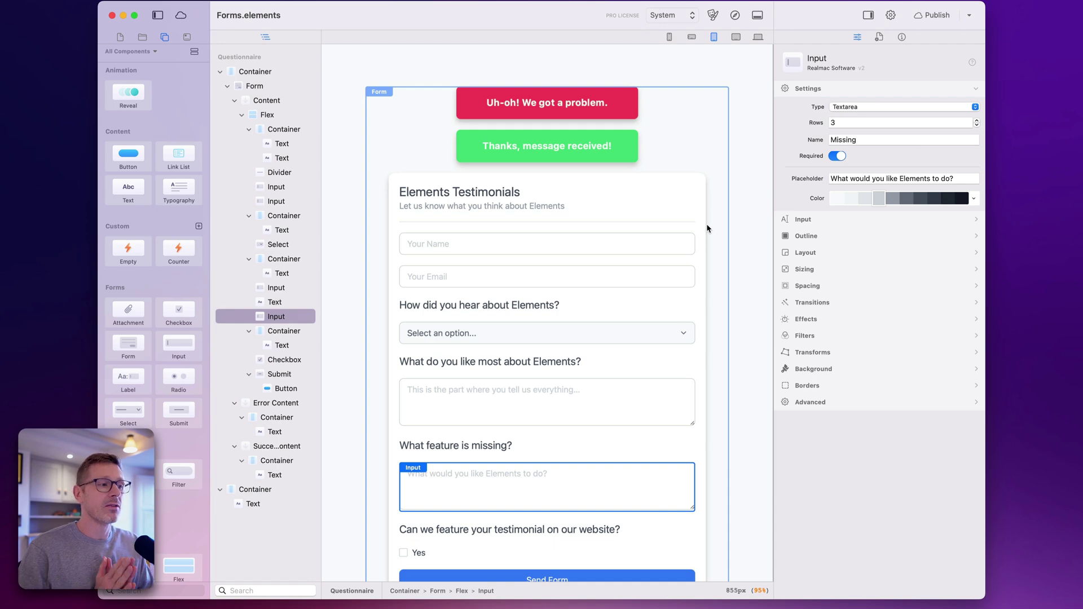